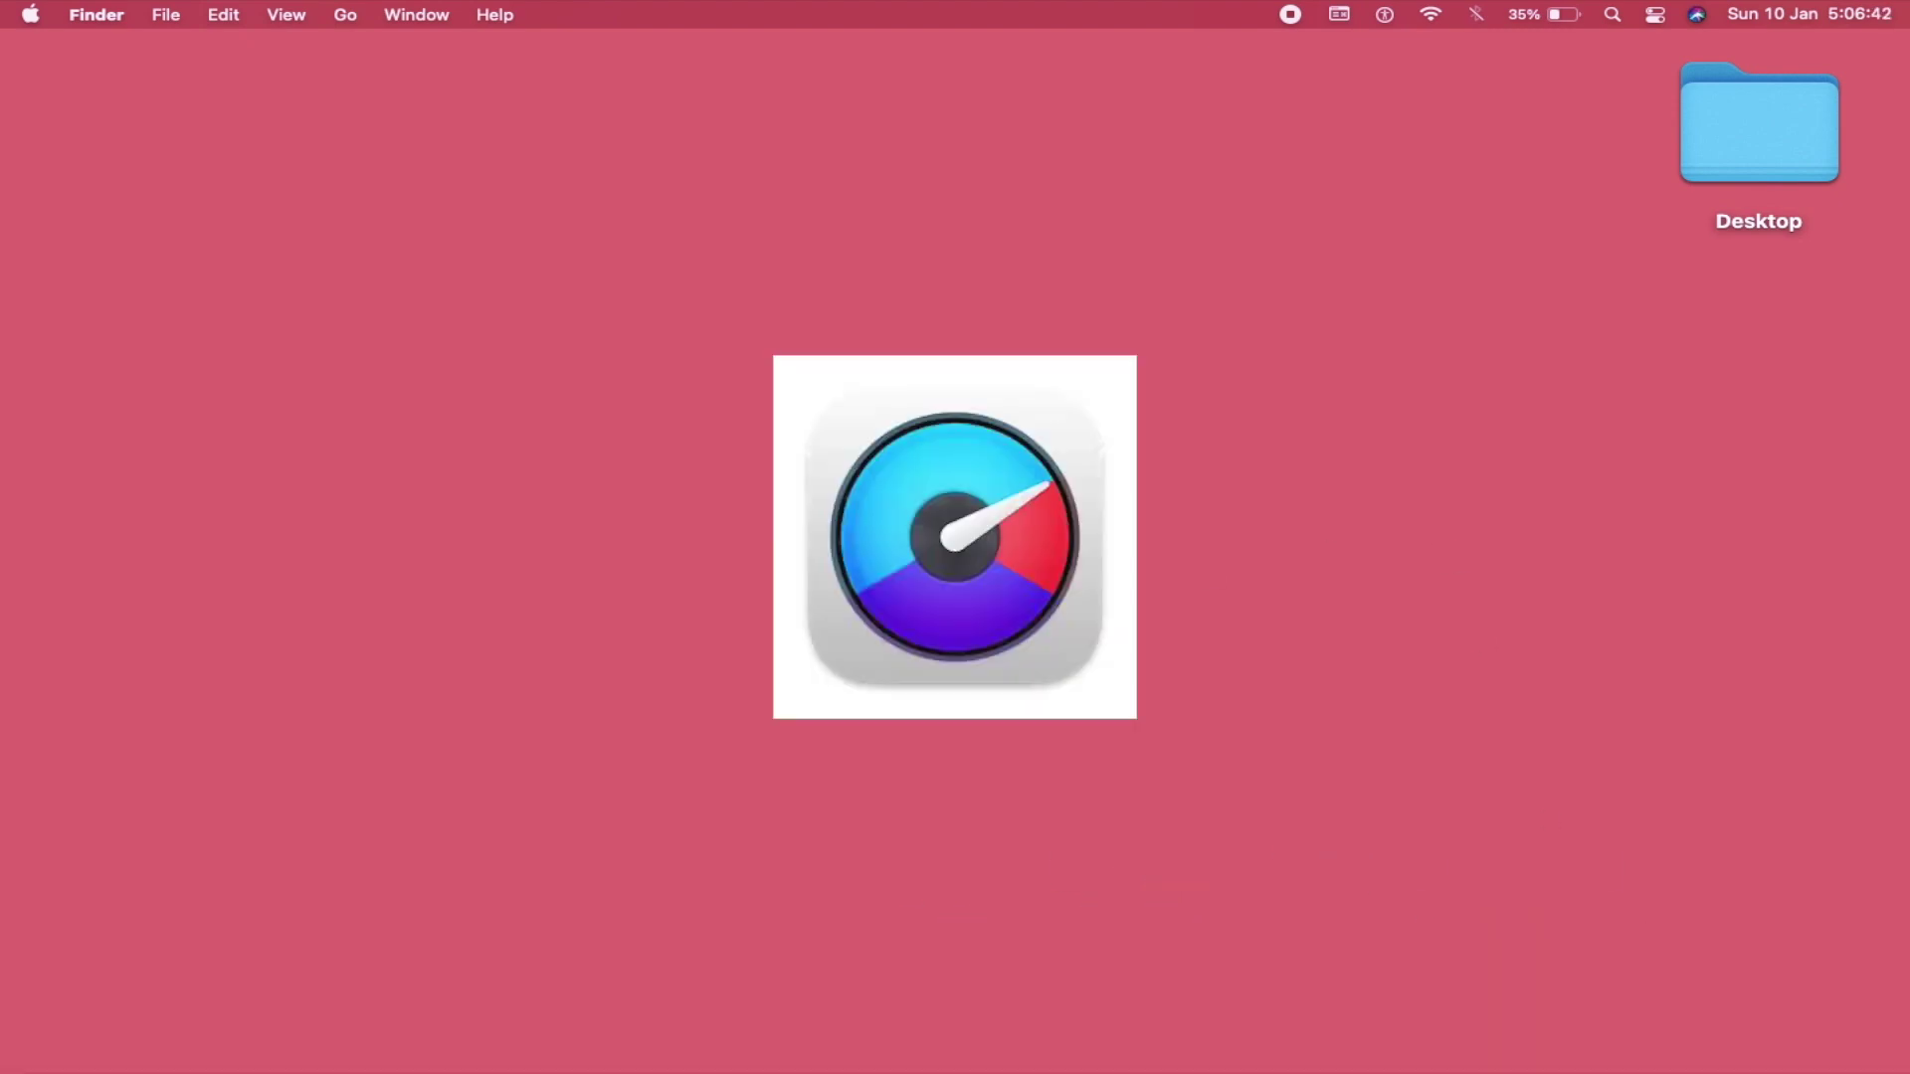
Step: Launch Safari and search the web for 'istart menu'
left_click(307, 1012)
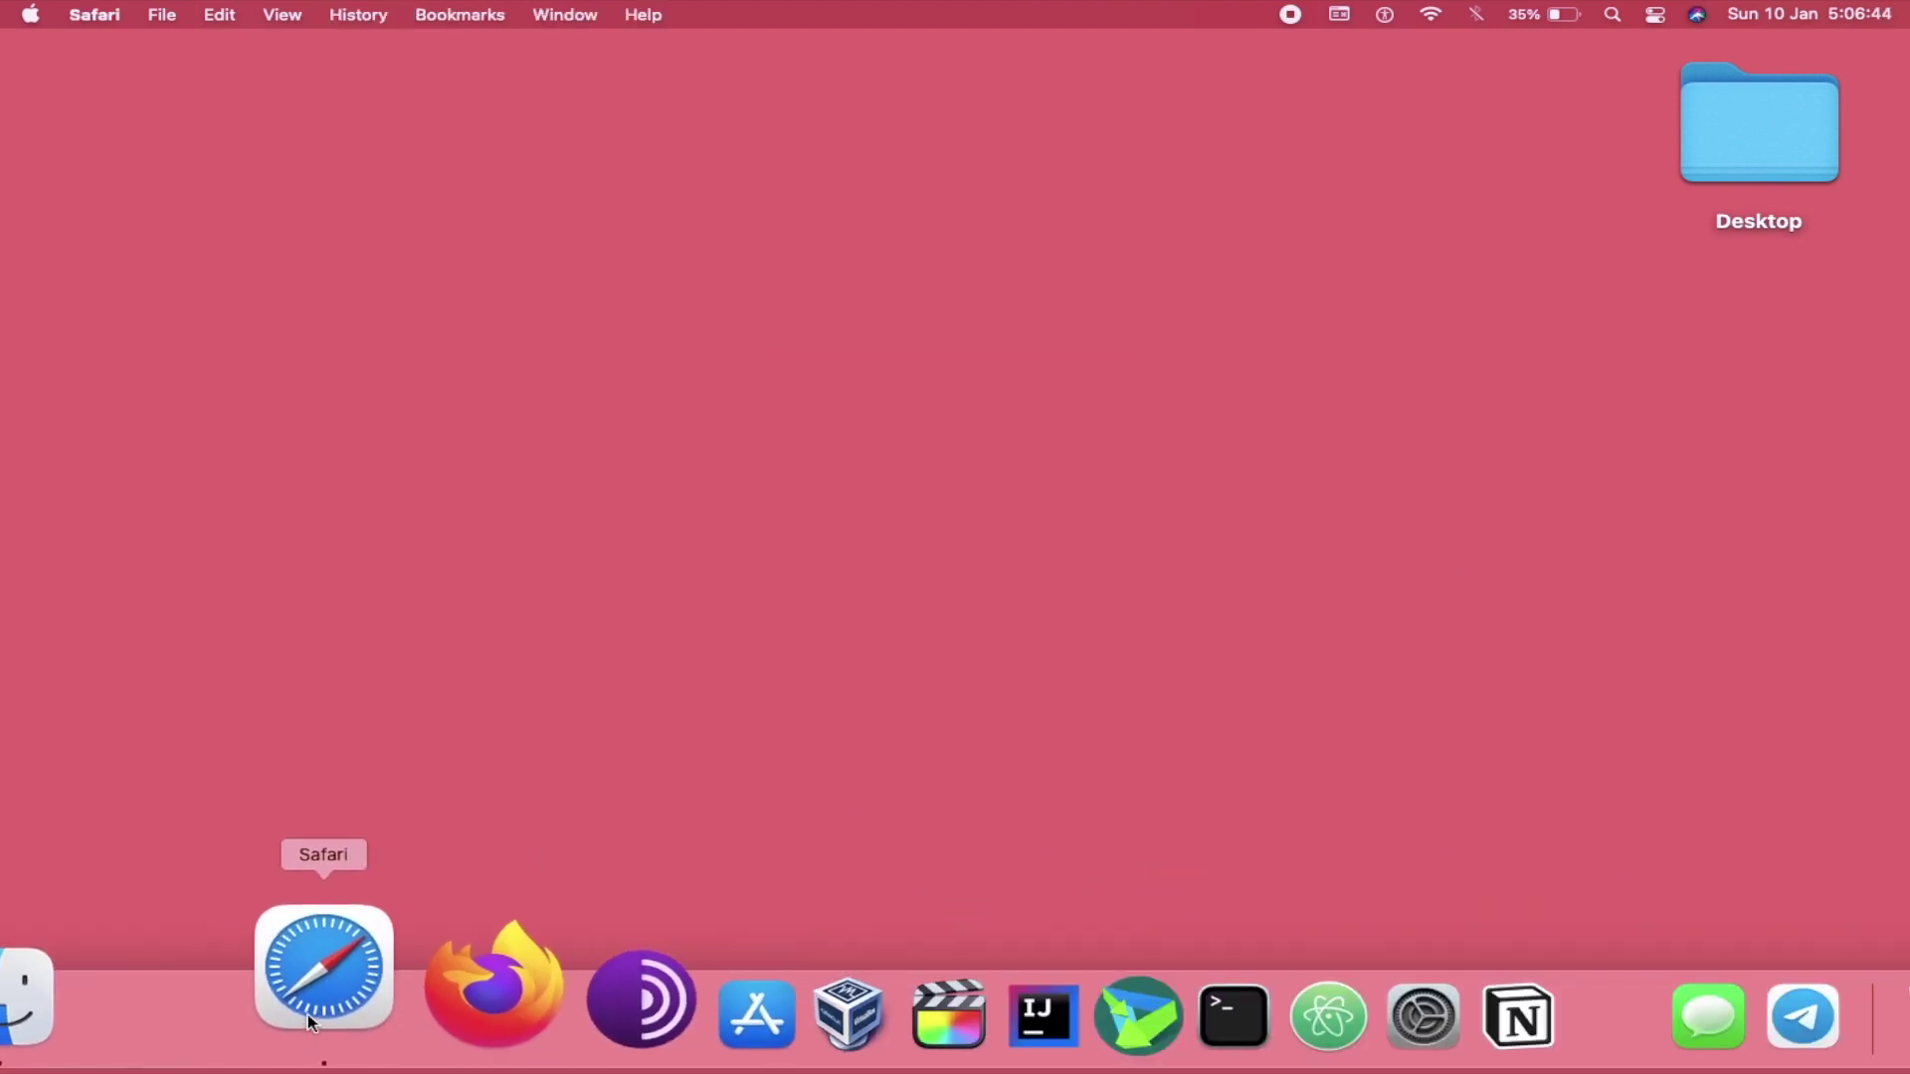
type("ist")
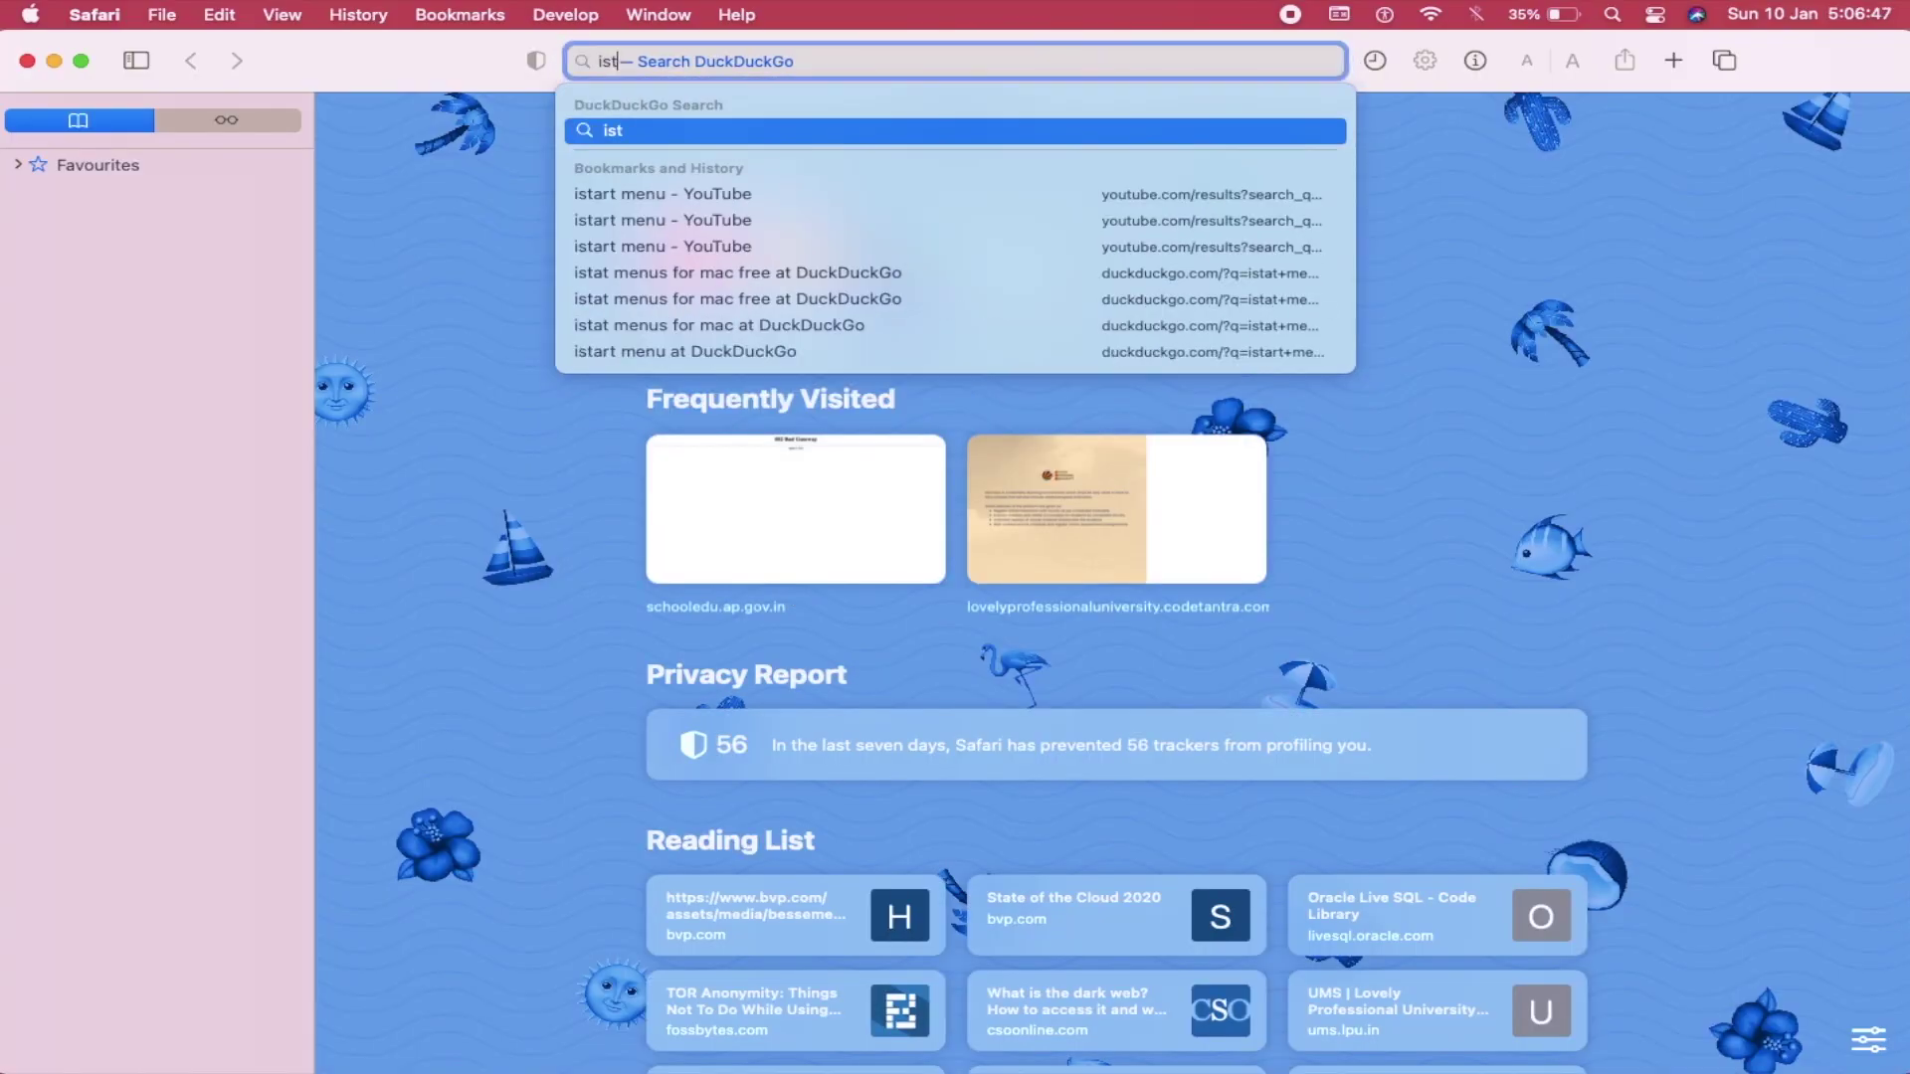
type("art menu")
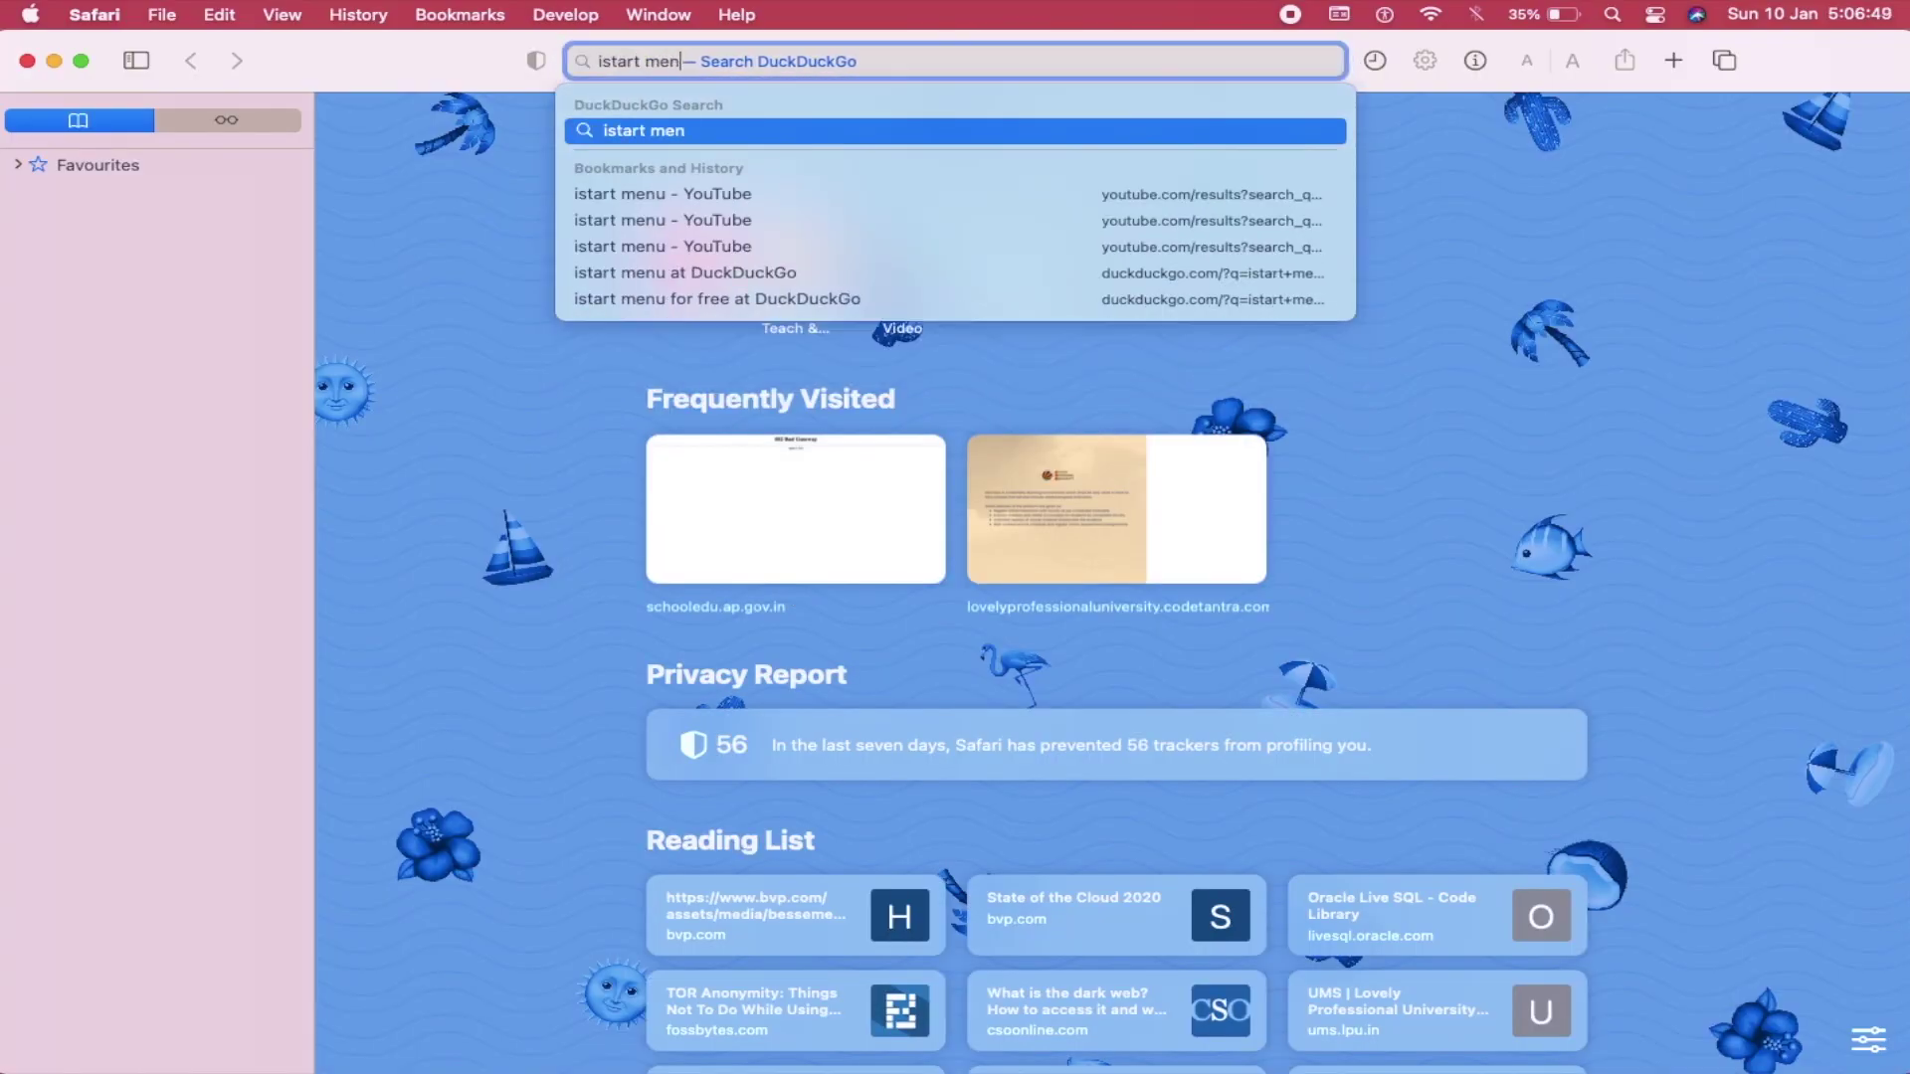
key("Return")
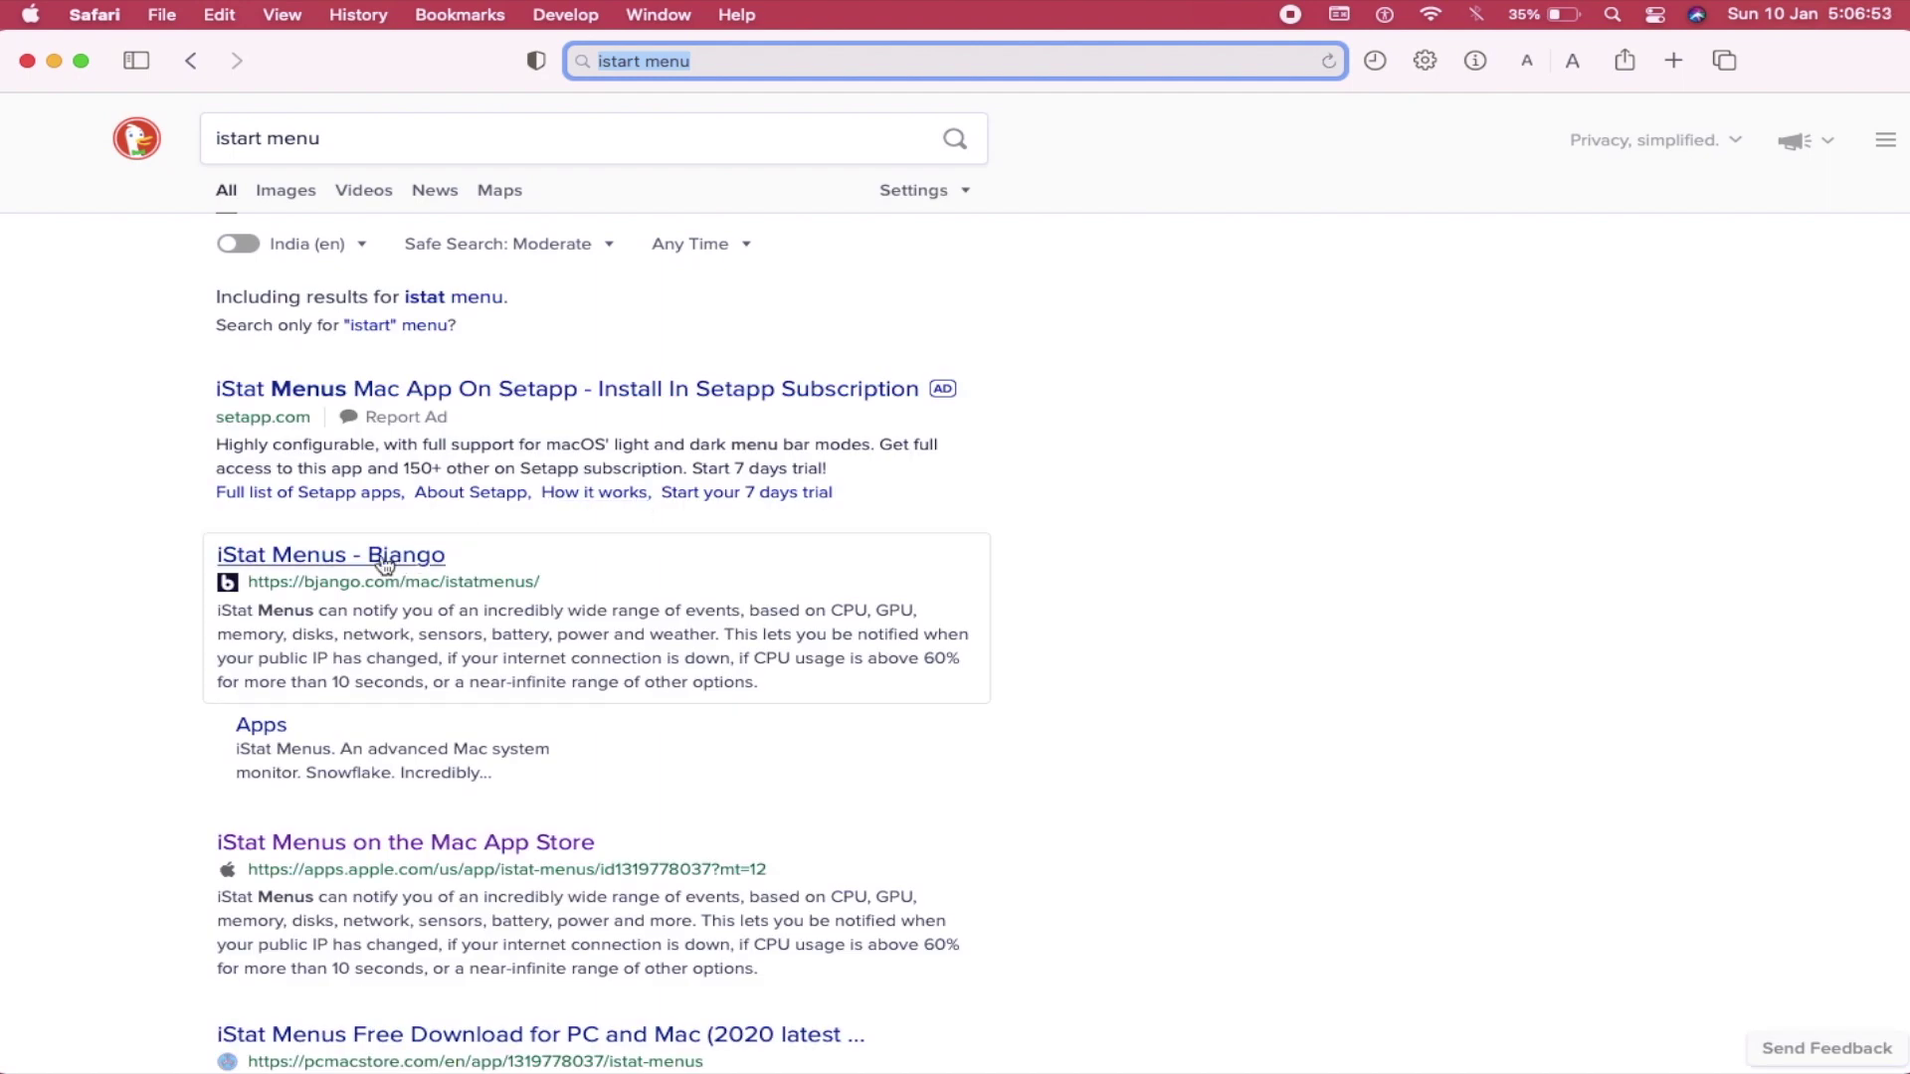
Step: Open Bjango's iStat Menus 6 page and start downloading istatmenus6.51.zip
left_click(384, 560)
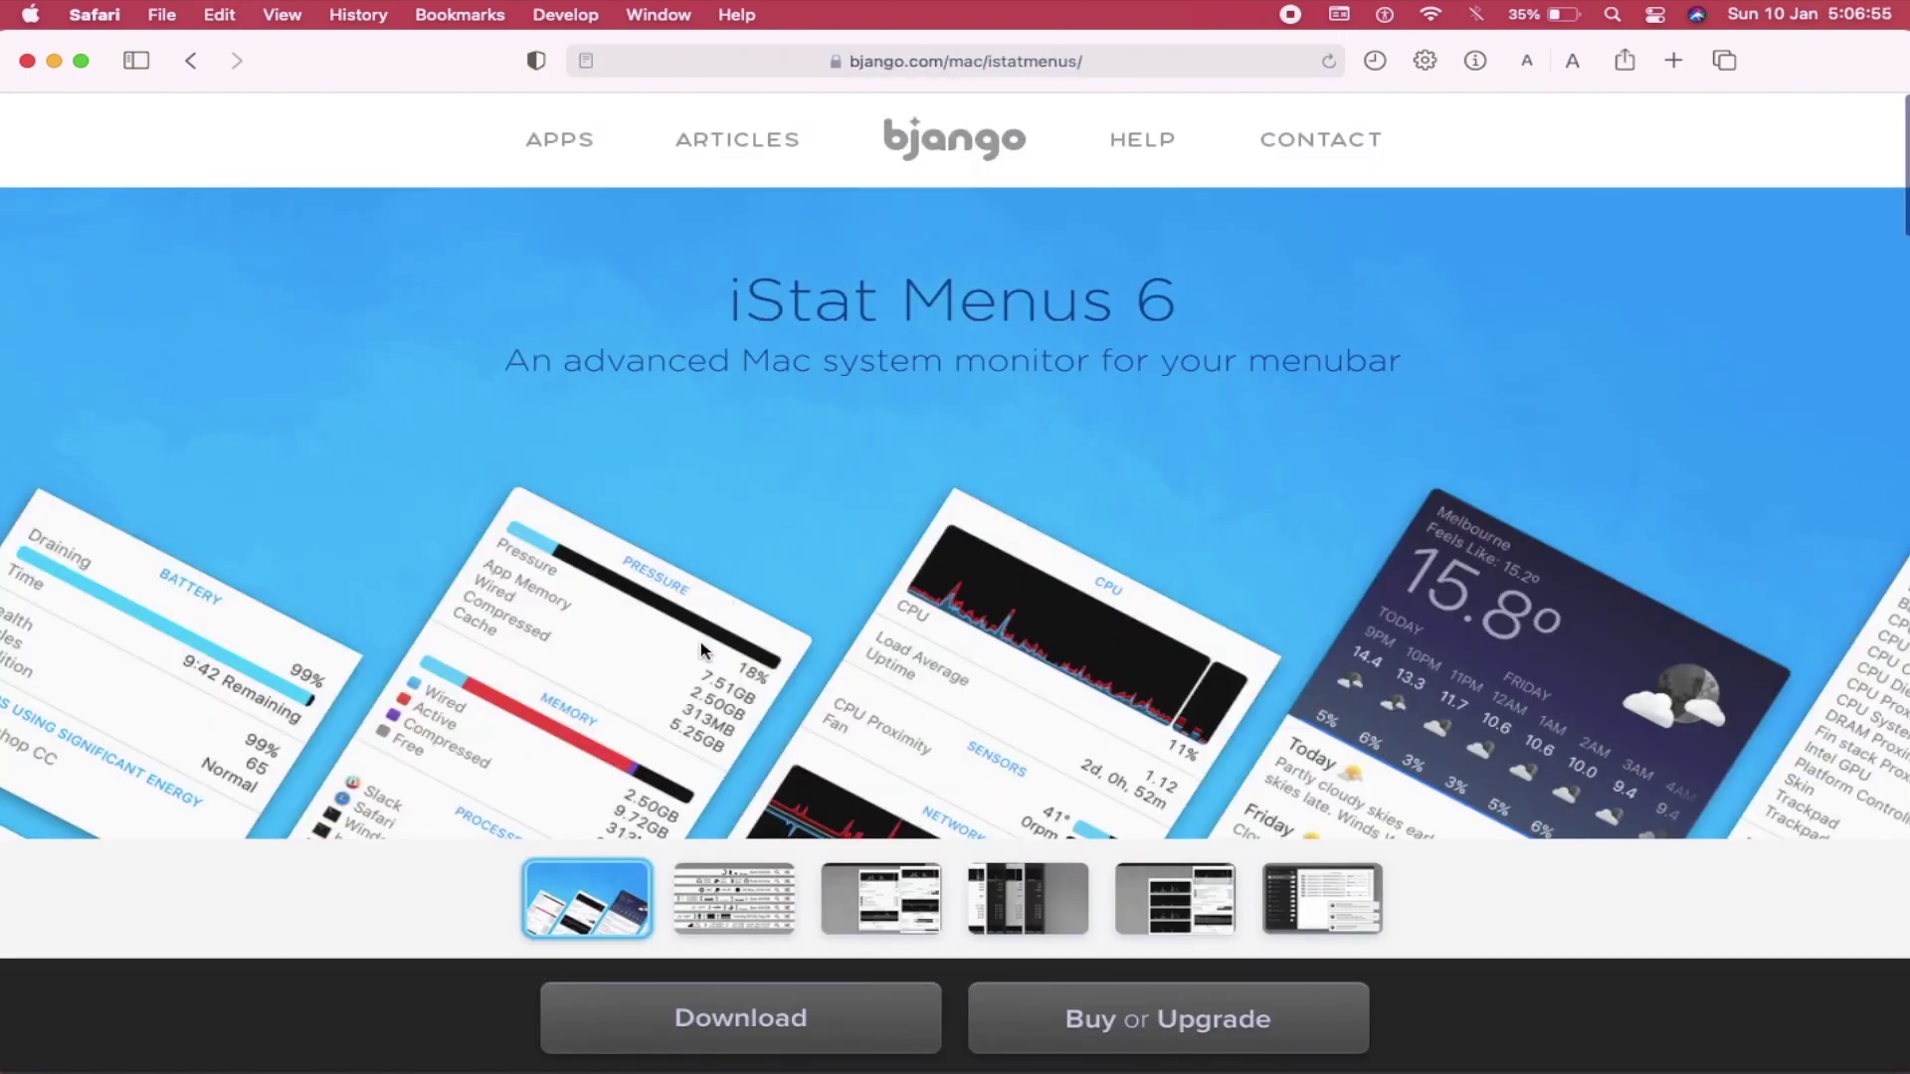
scroll(706, 651, "down", 5)
left_click(758, 593)
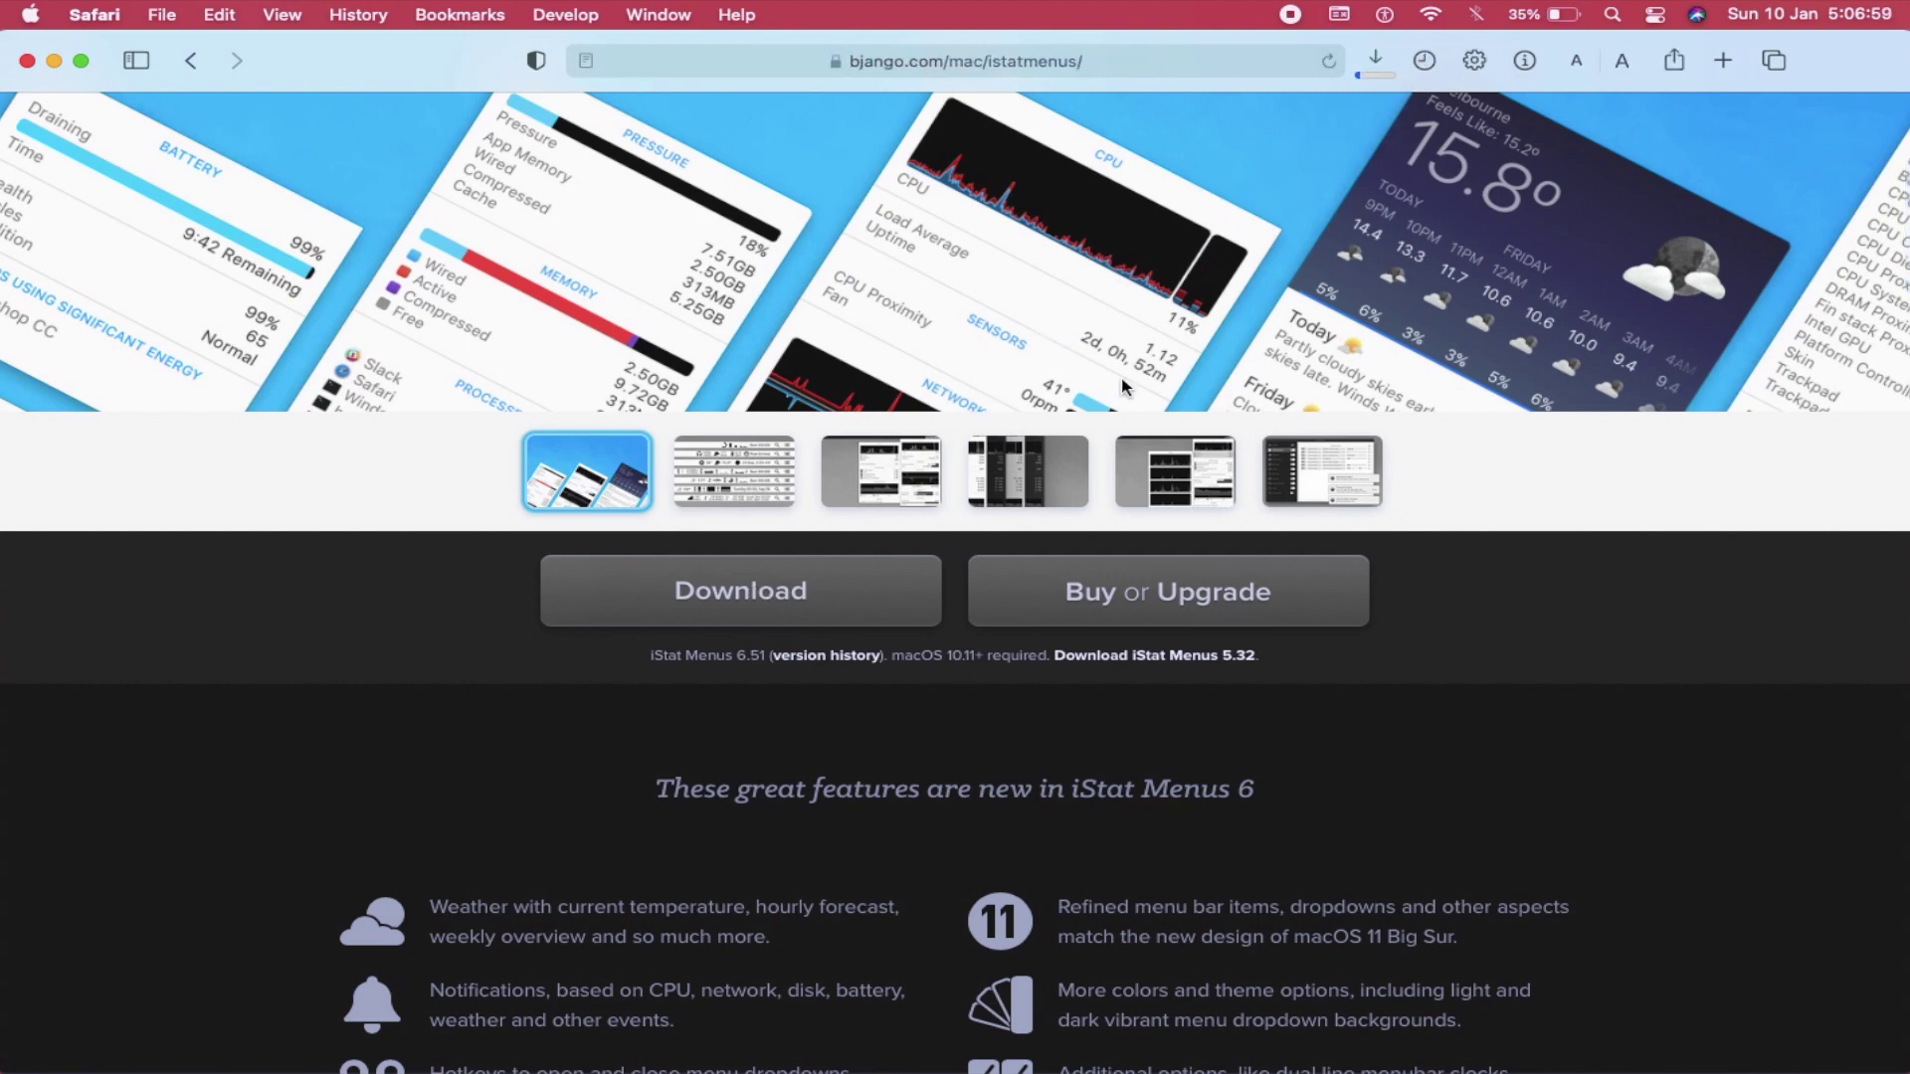
Step: Launch the downloaded iStat Menus app from Safari's downloads and confirm opening it despite the internet-download warning
left_click(1375, 60)
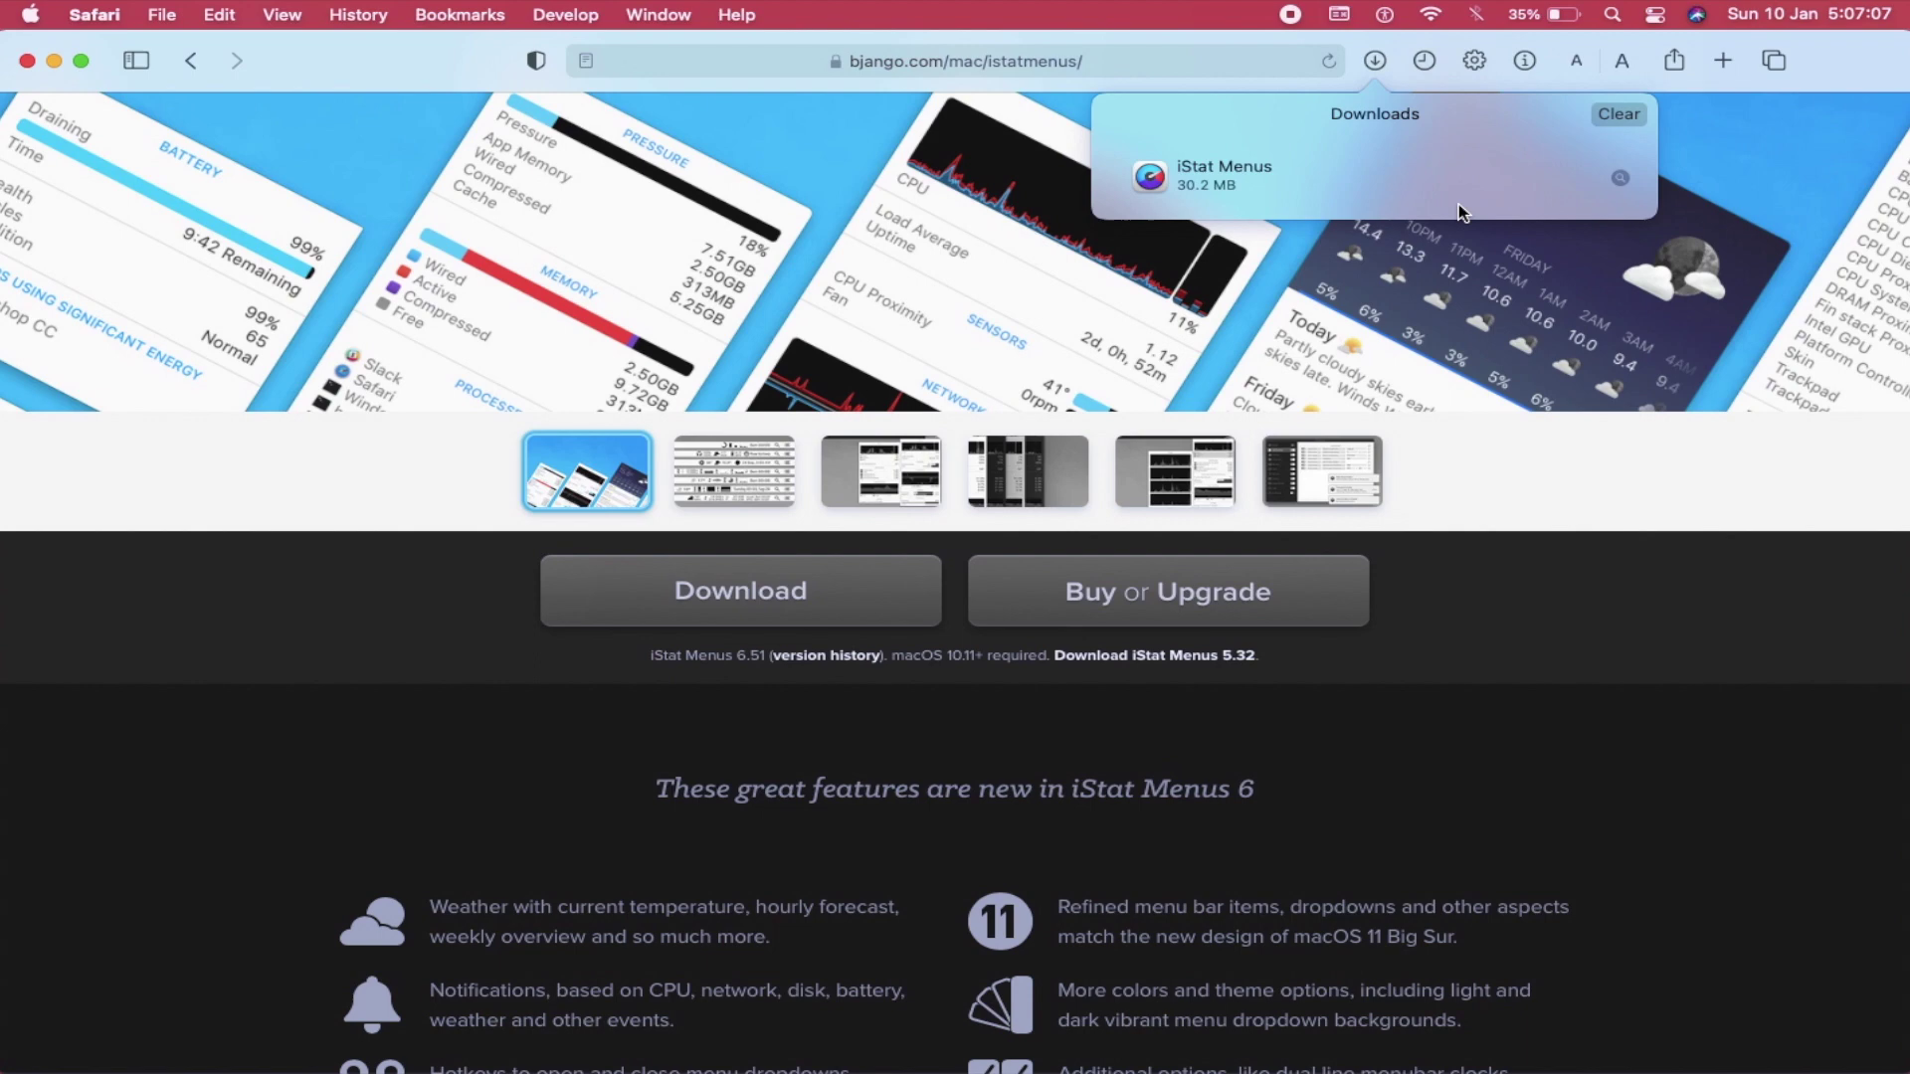
left_click(1217, 175)
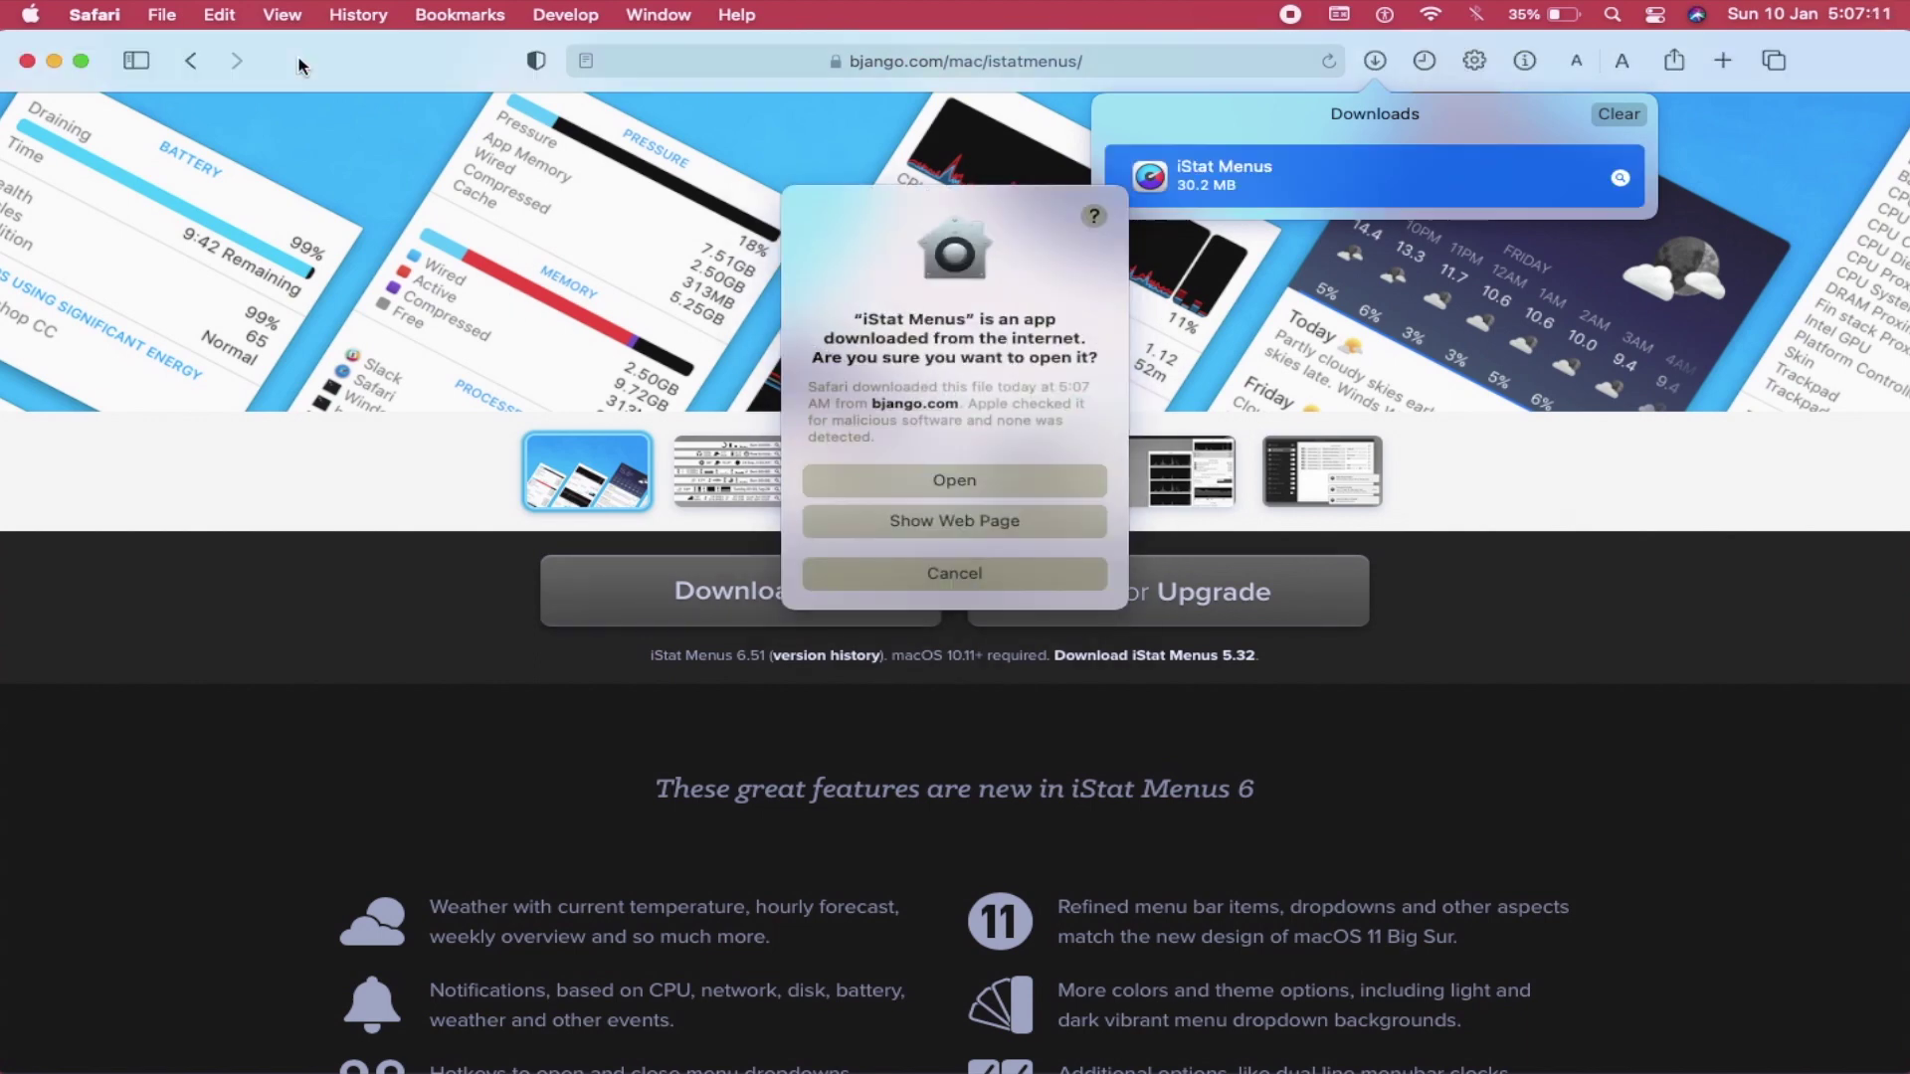
key("super+h")
left_click(957, 483)
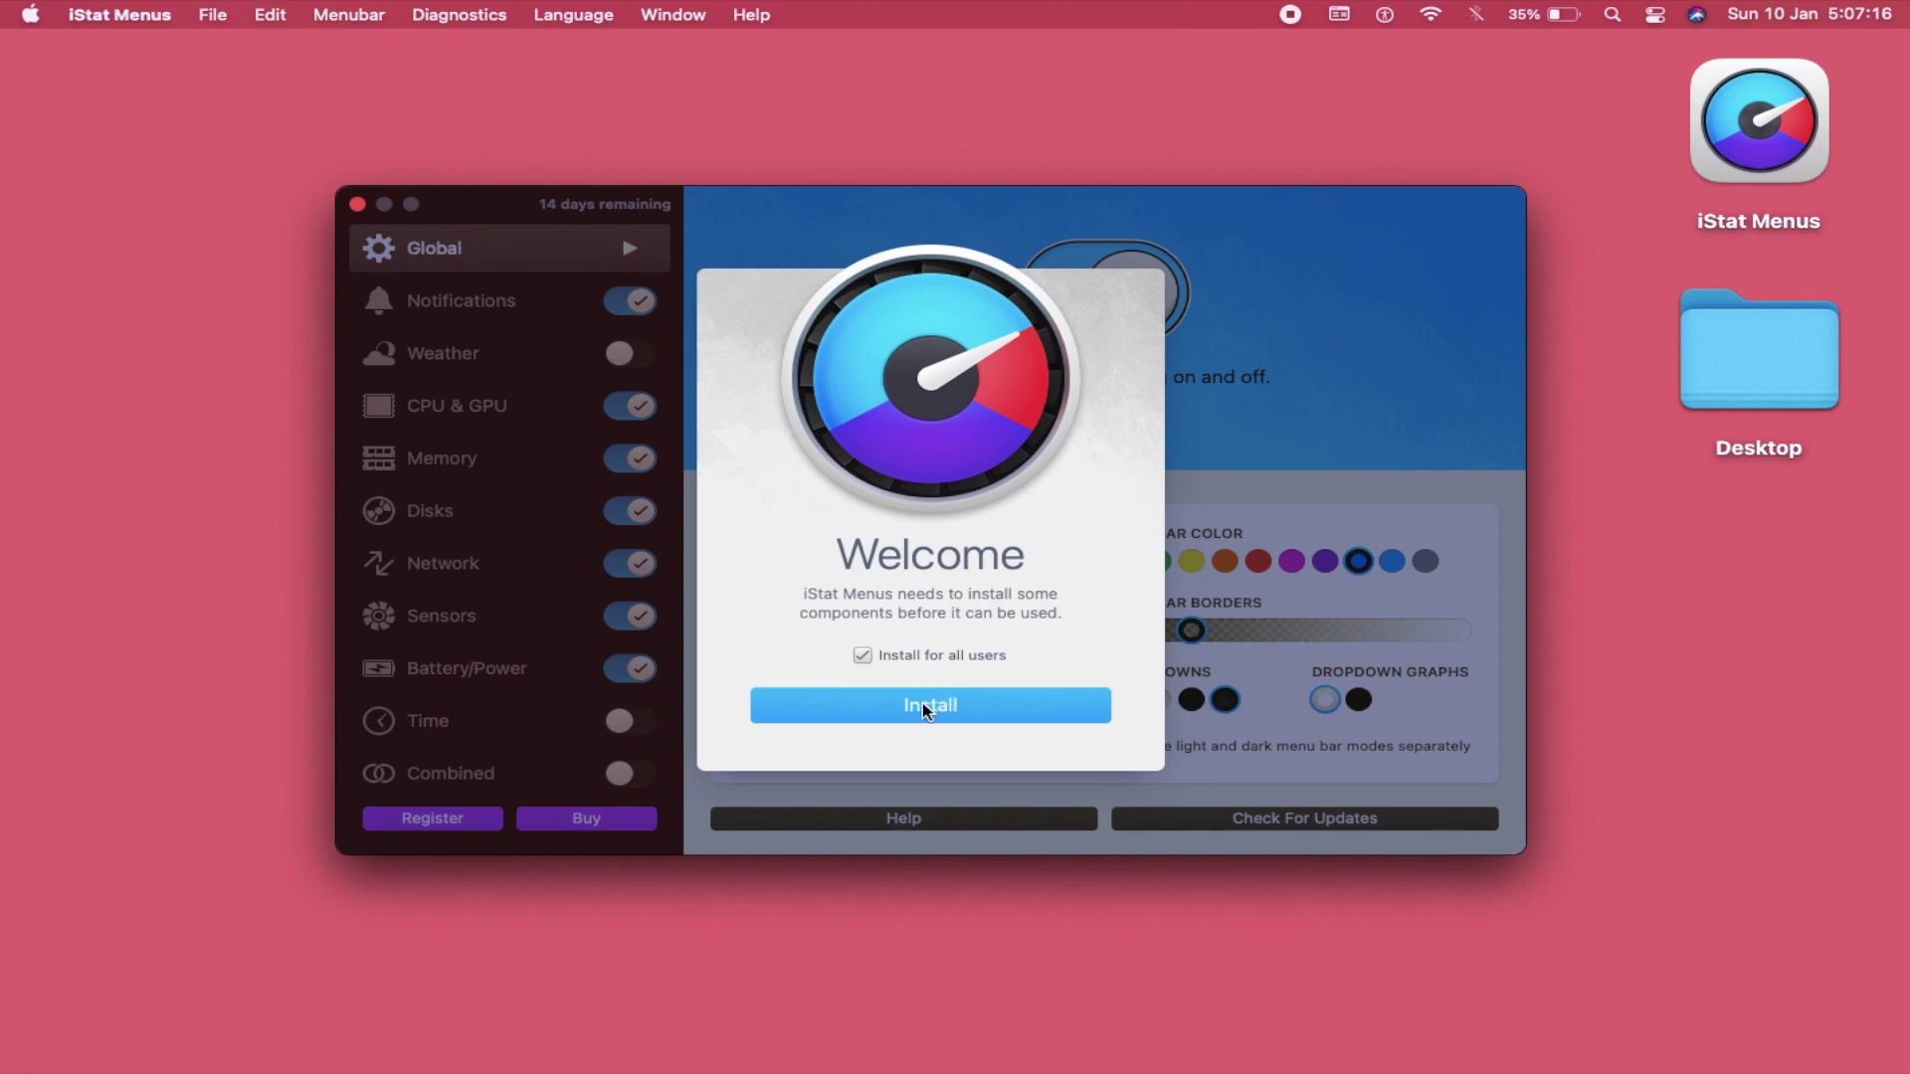
Step: Install iStat Menus' required helper components, authorizing with the account password
left_click(925, 706)
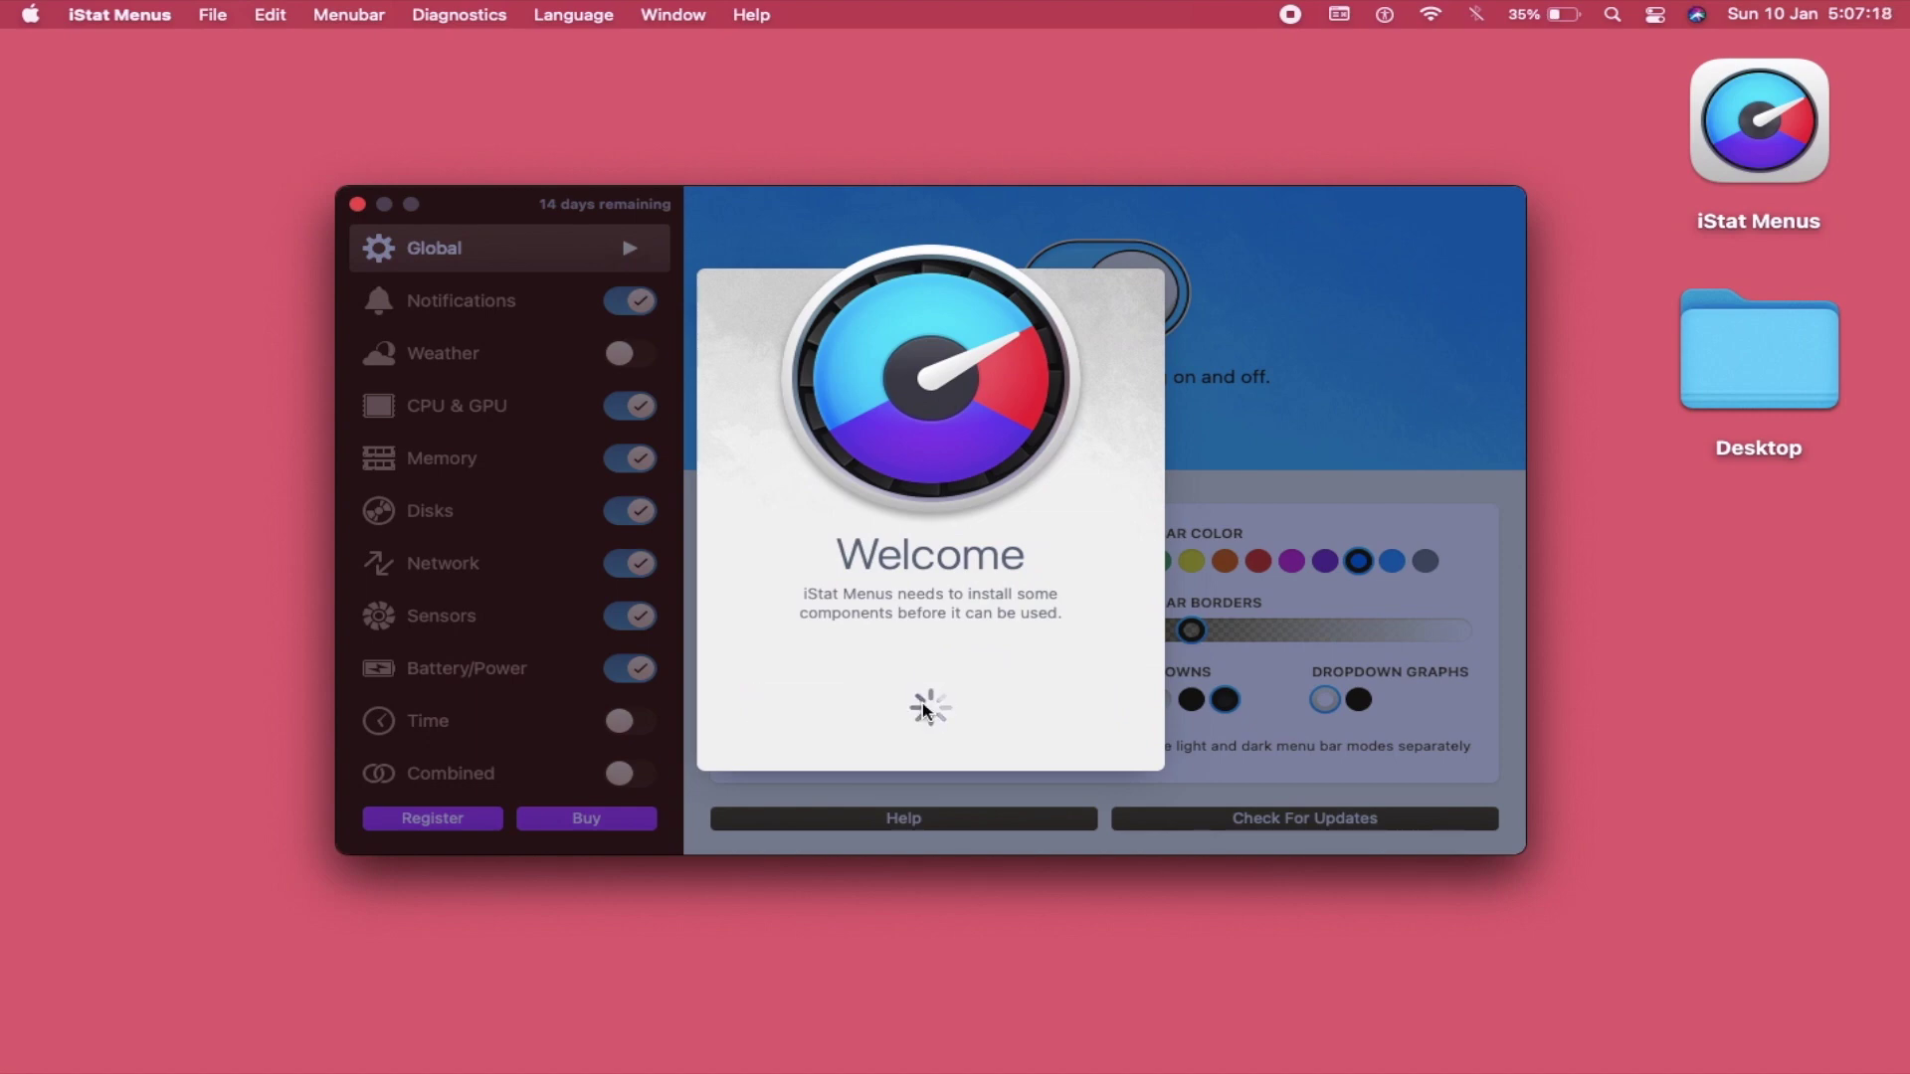
type("****")
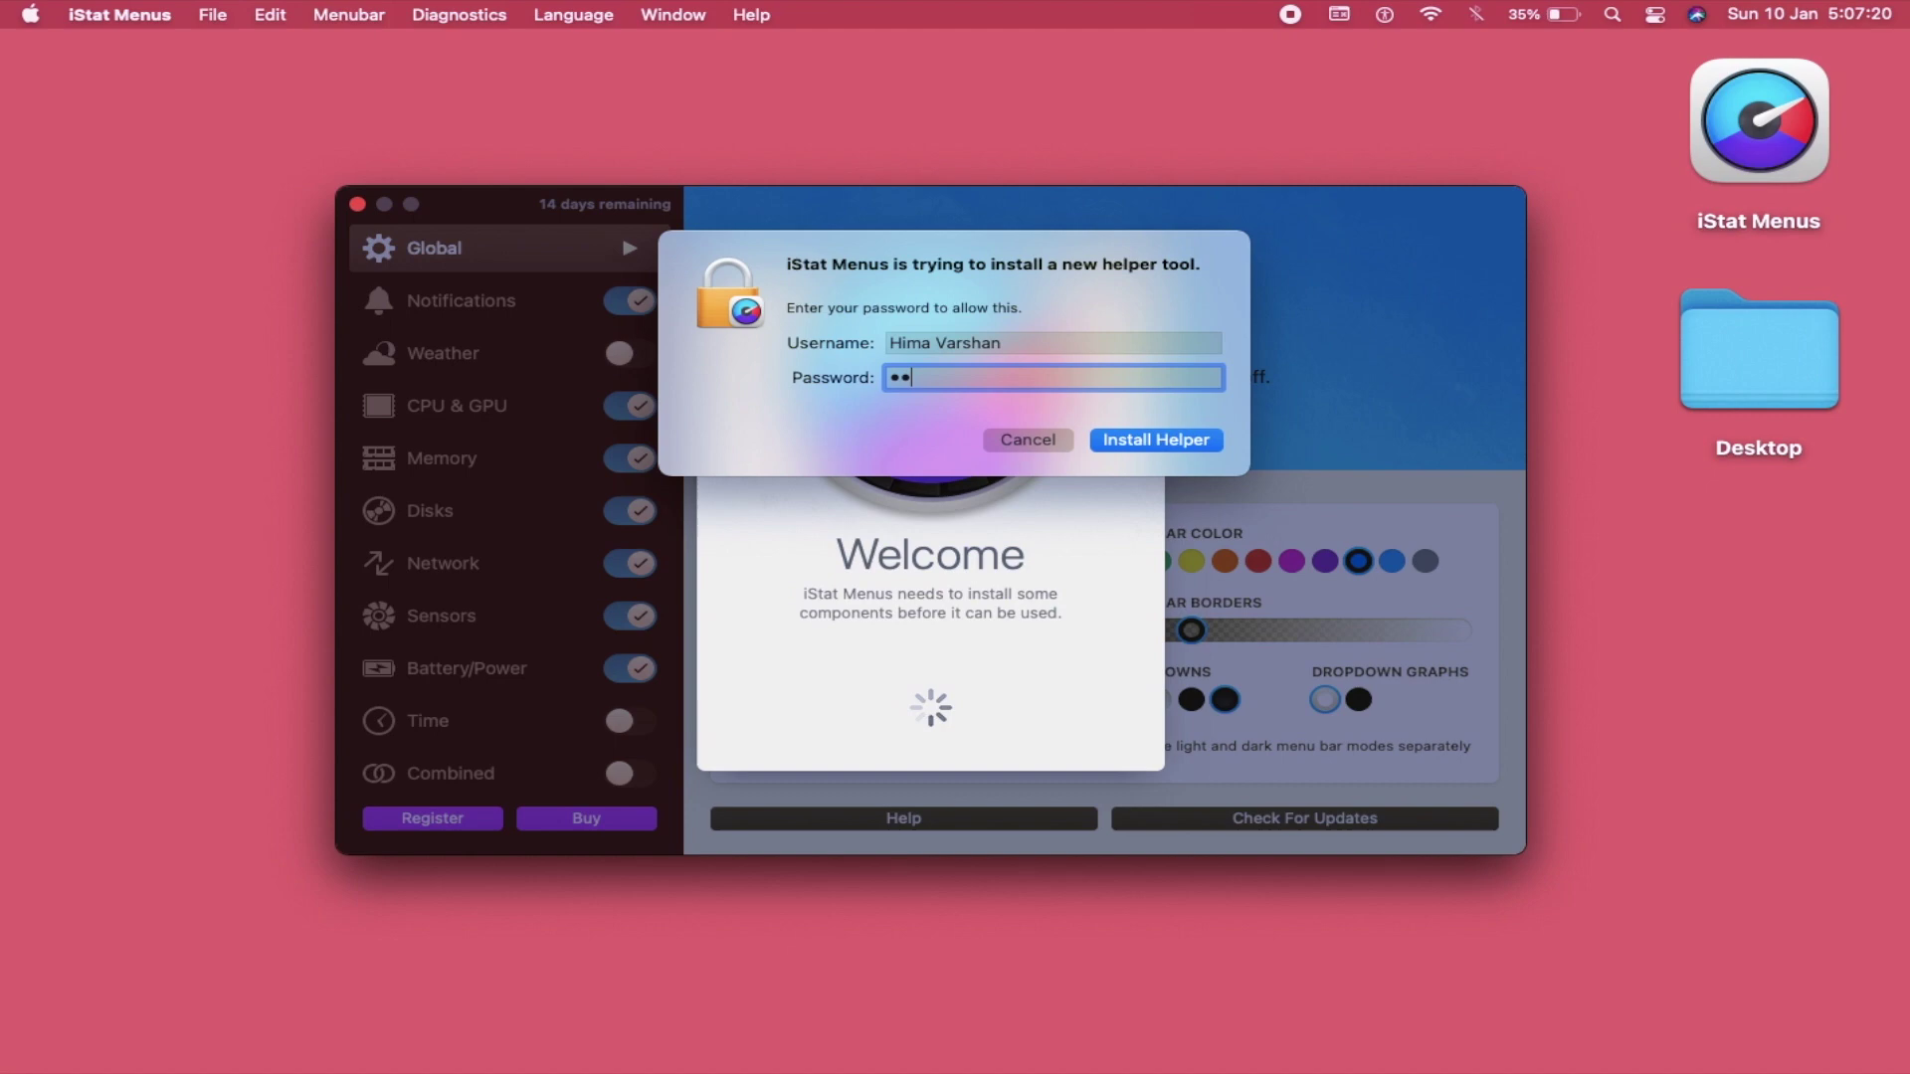
key("Return")
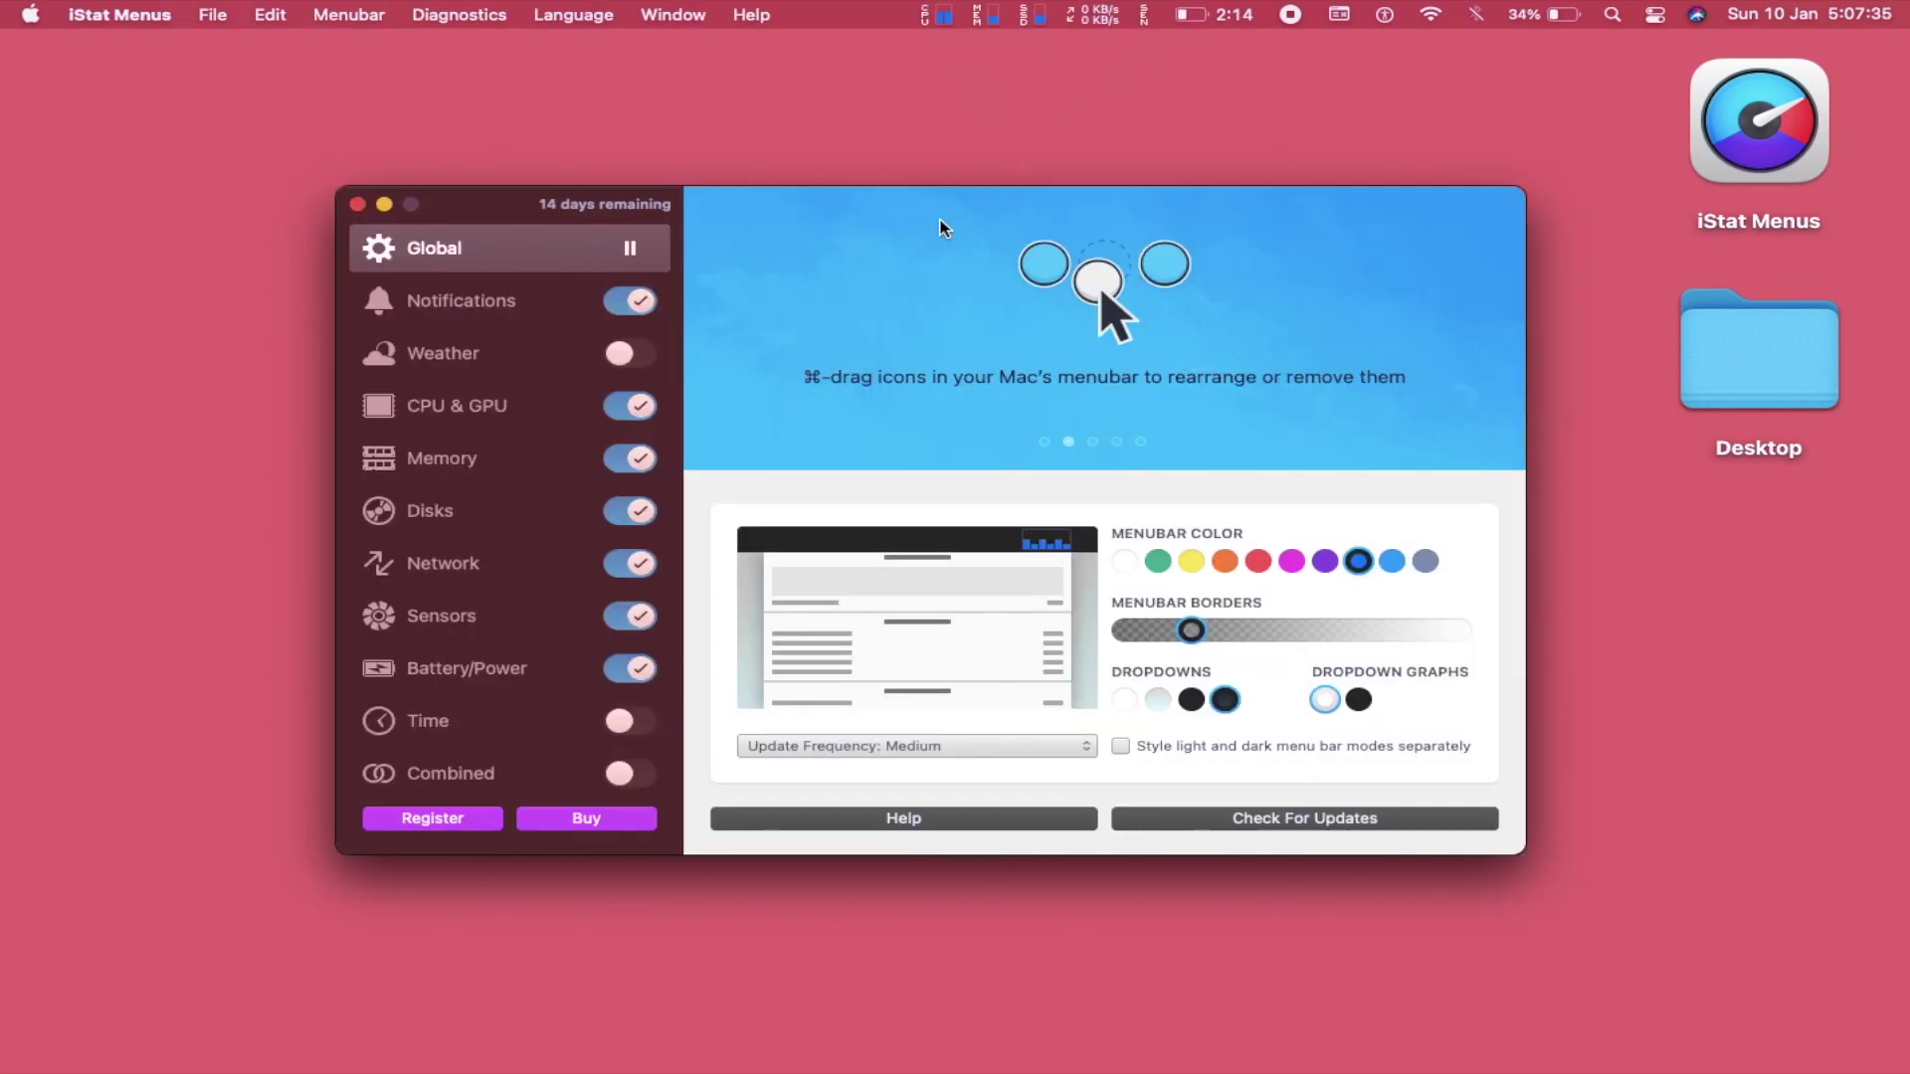
Step: Toggle Notifications off and on, and try the Weather monitor before switching it back off
left_click(637, 316)
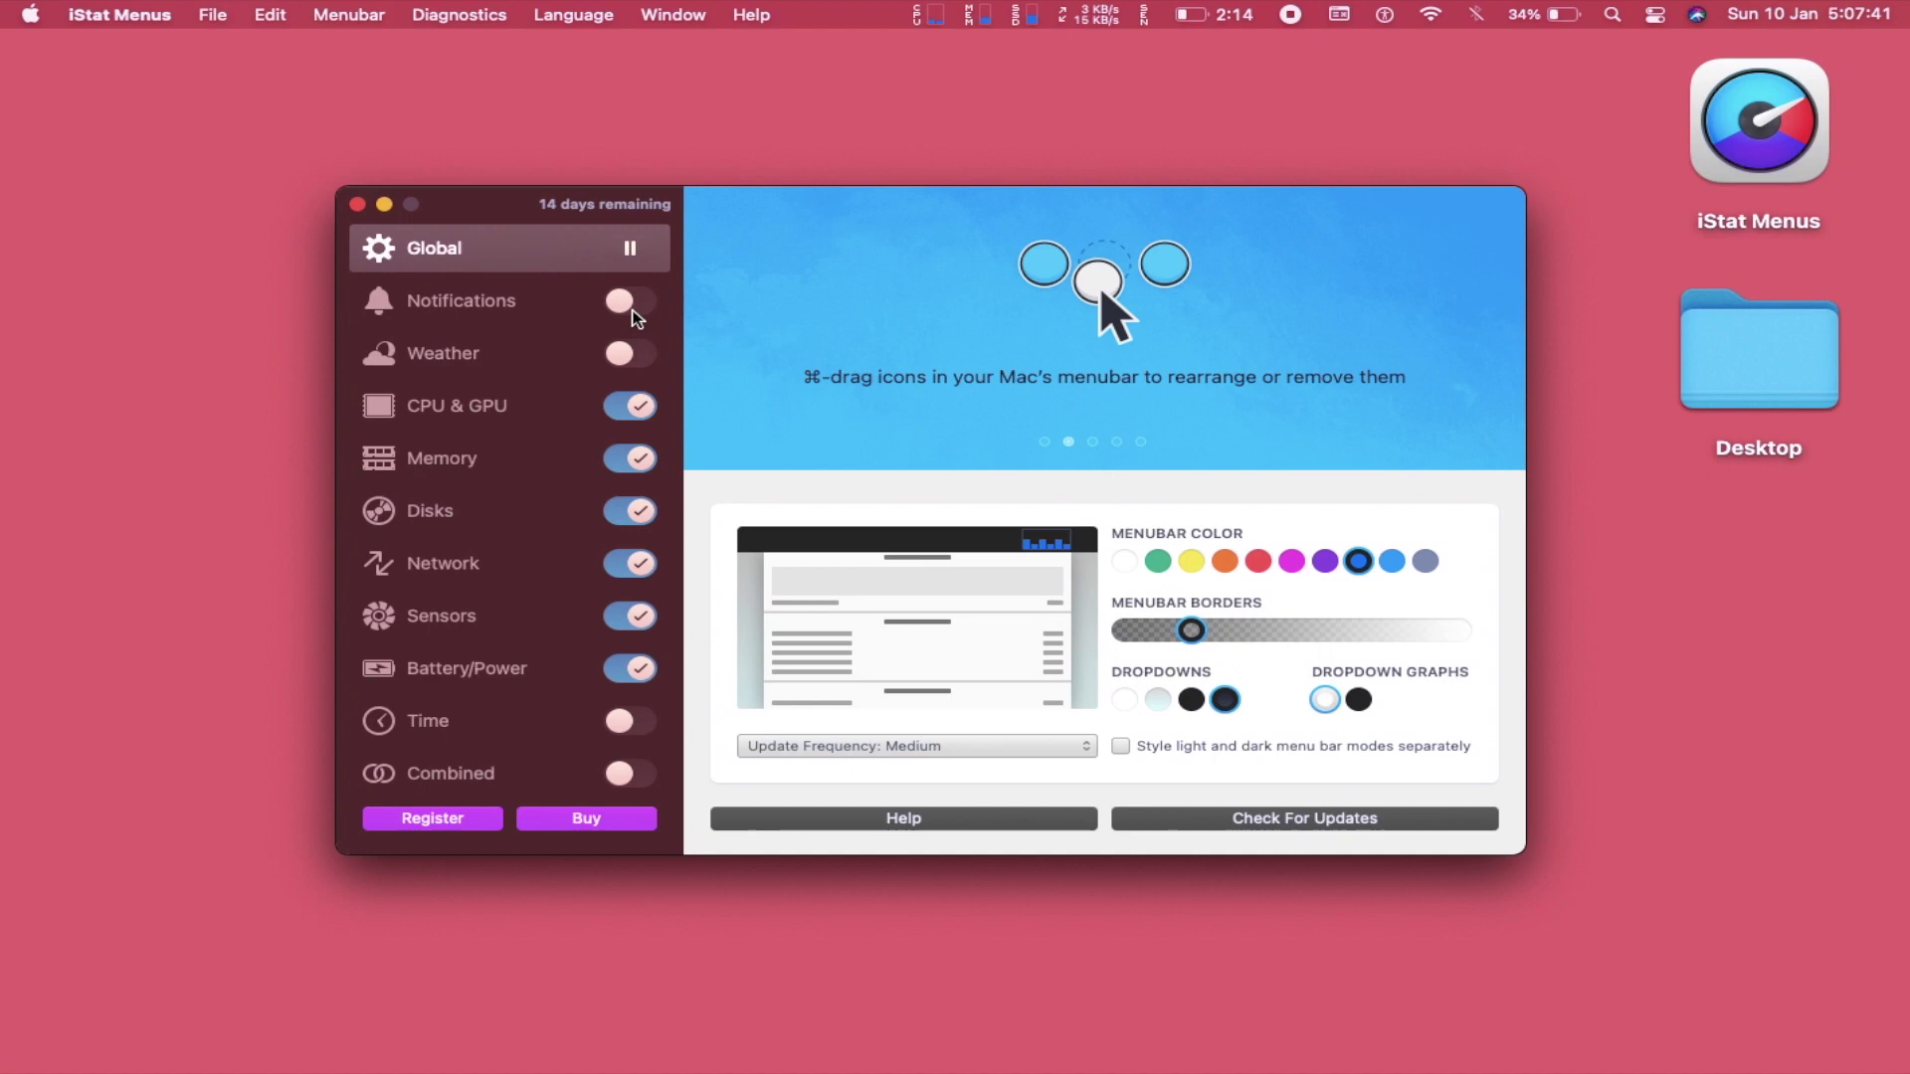
left_click(636, 317)
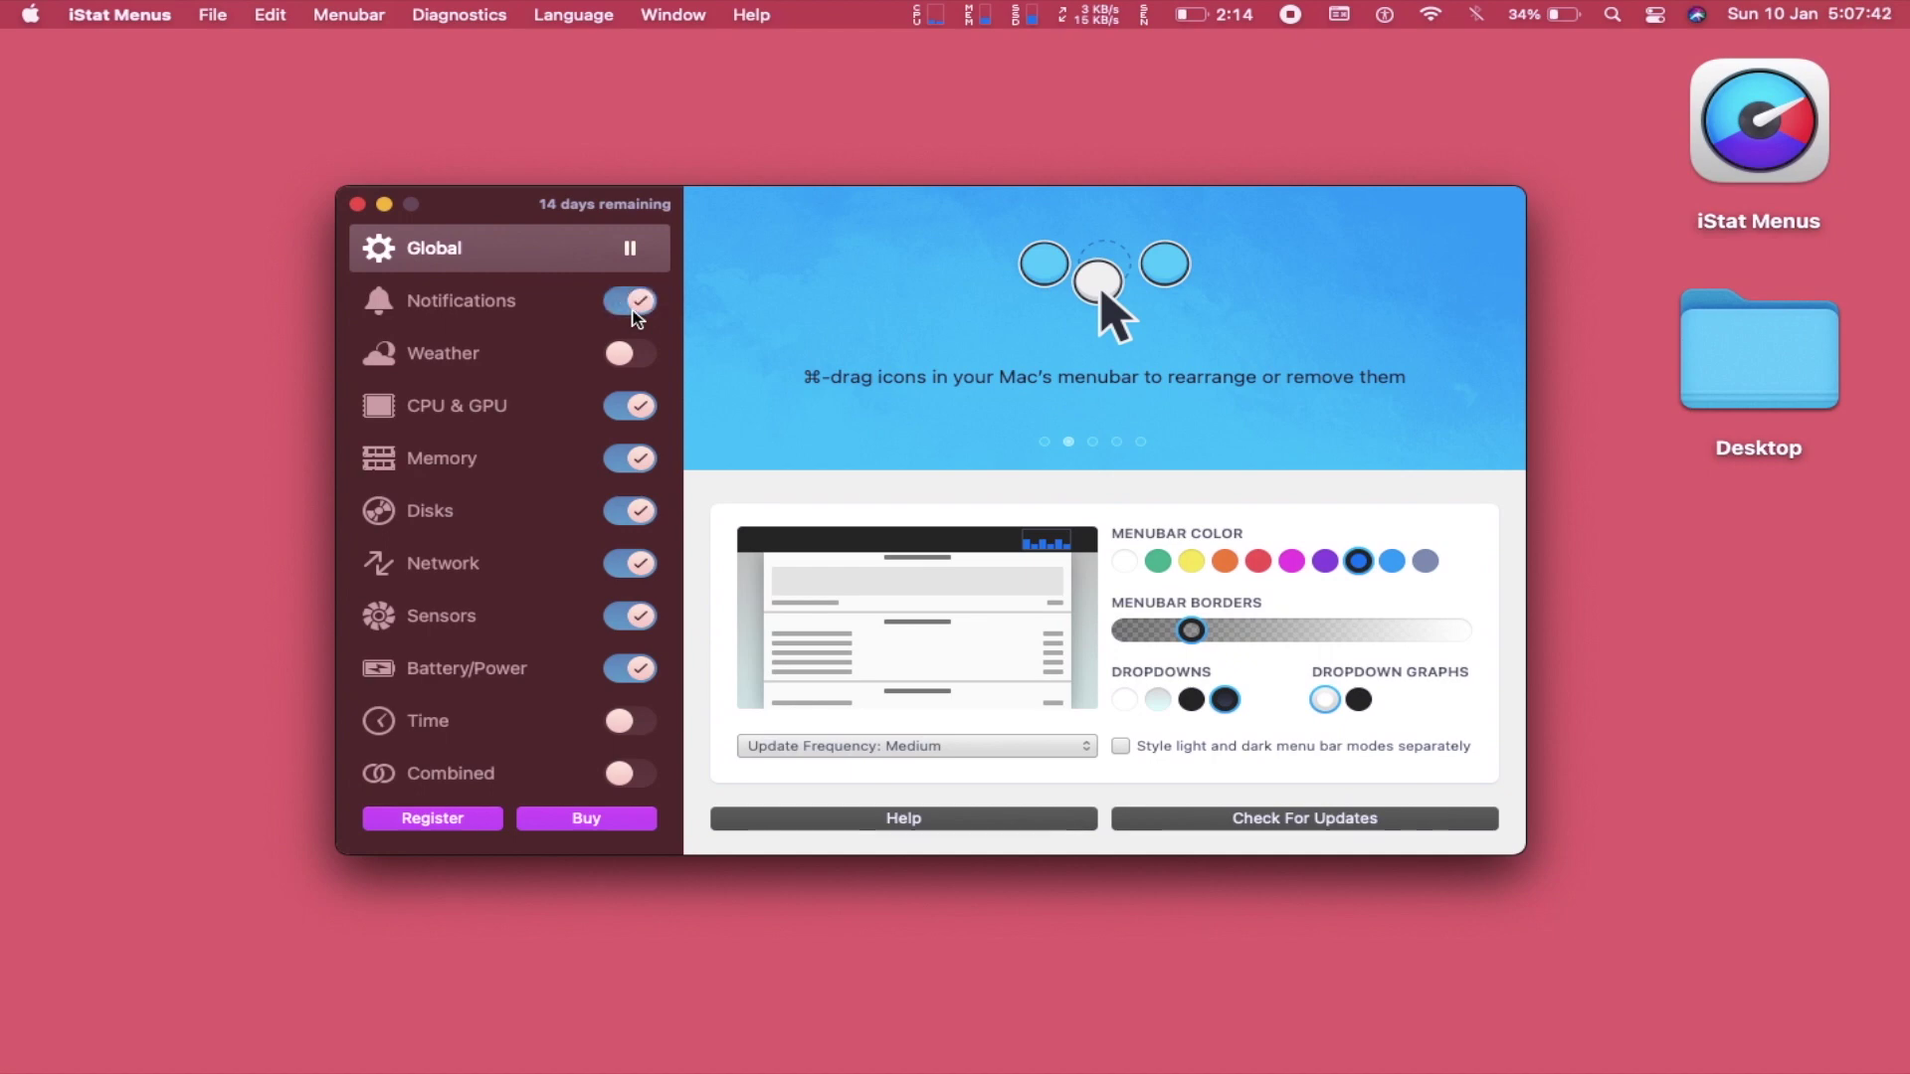
left_click(637, 366)
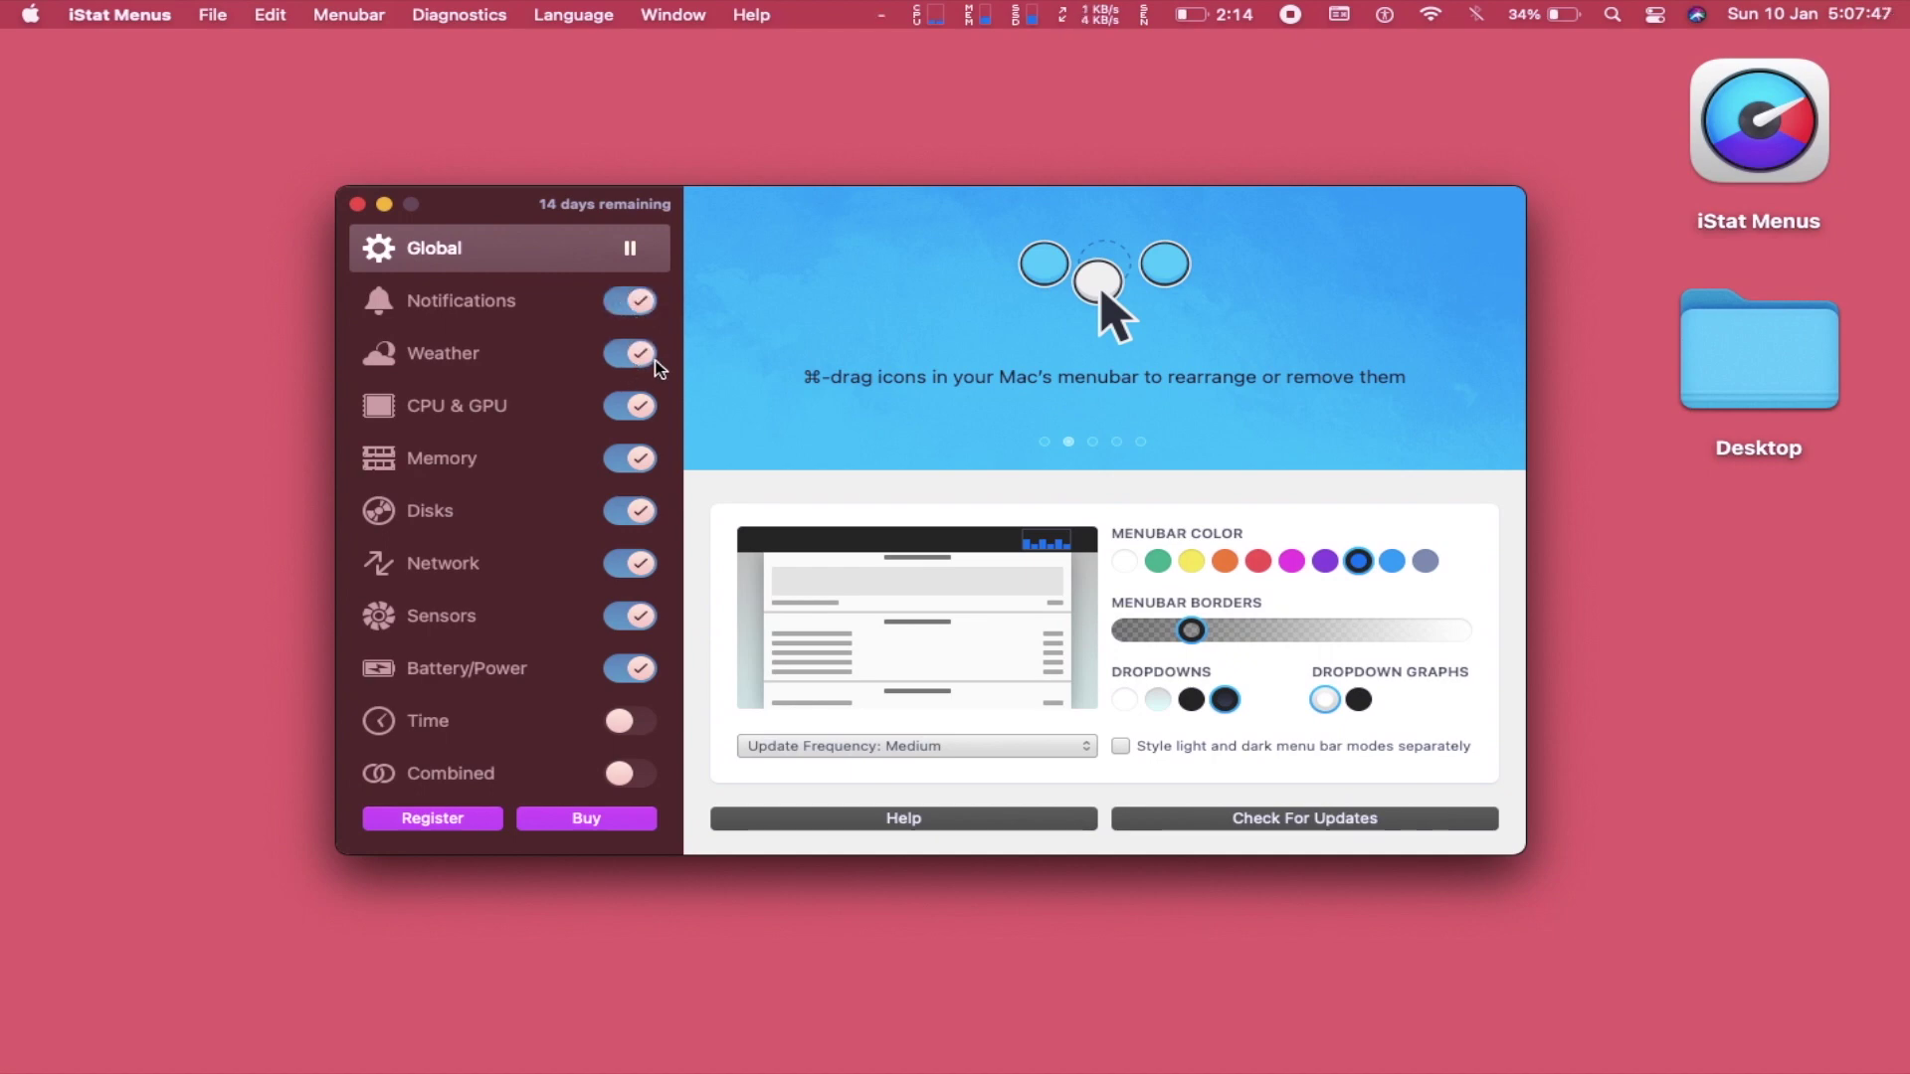
left_click(884, 20)
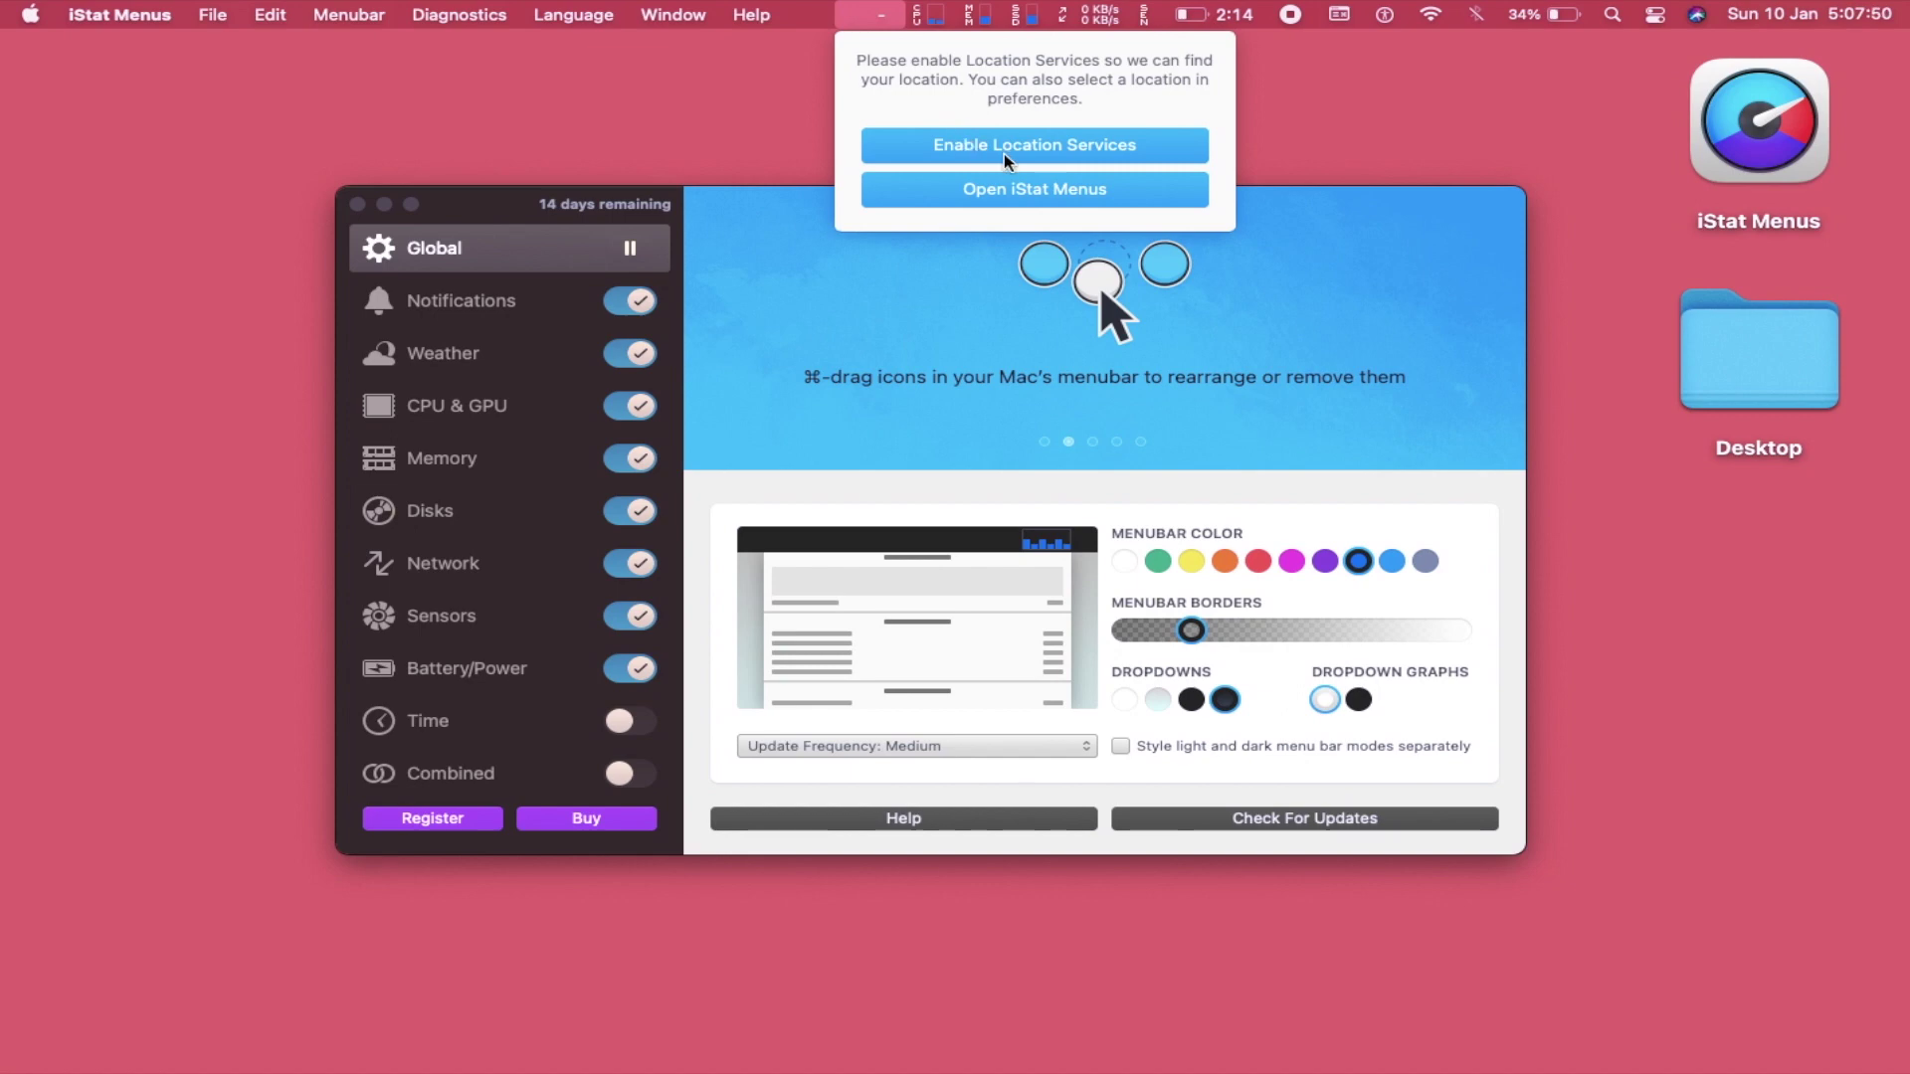
left_click(637, 353)
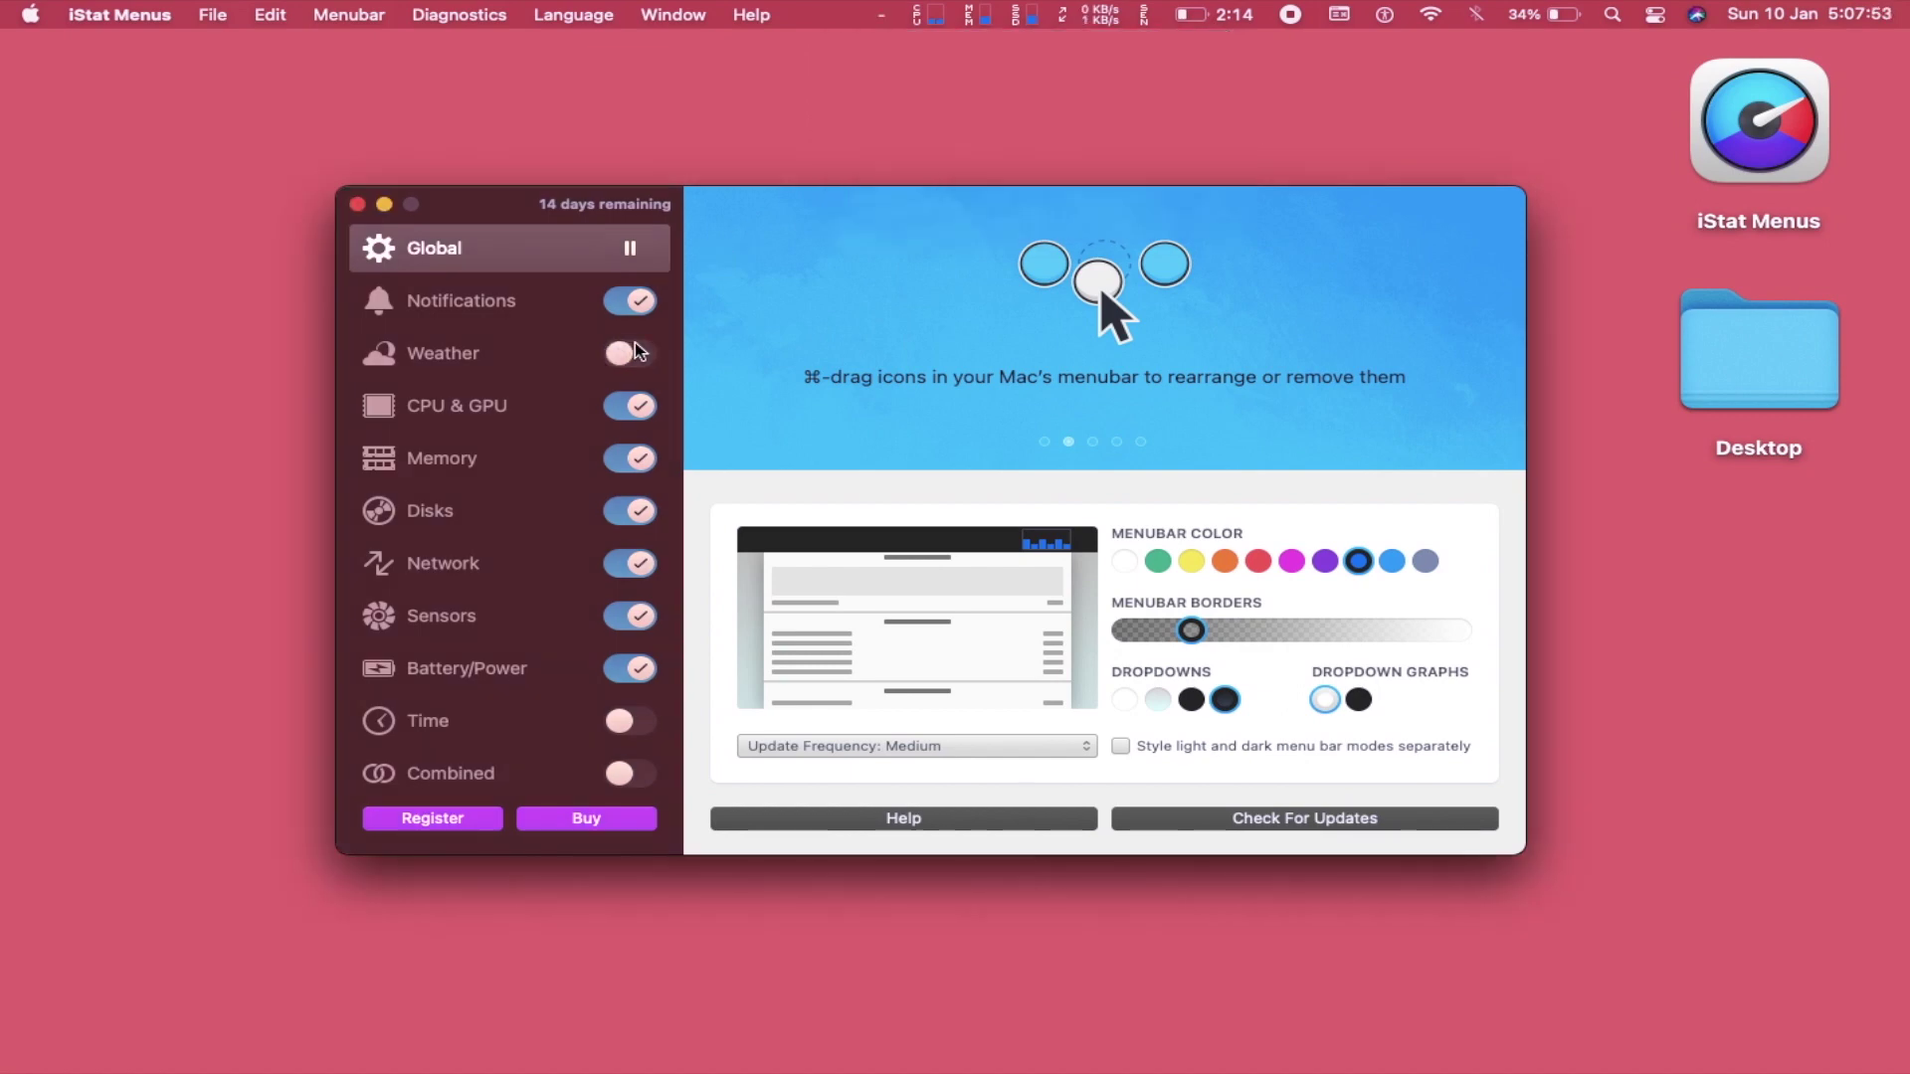
Step: Toggle CPU & GPU monitoring off and back on, then show the CPU dropdown
left_click(638, 410)
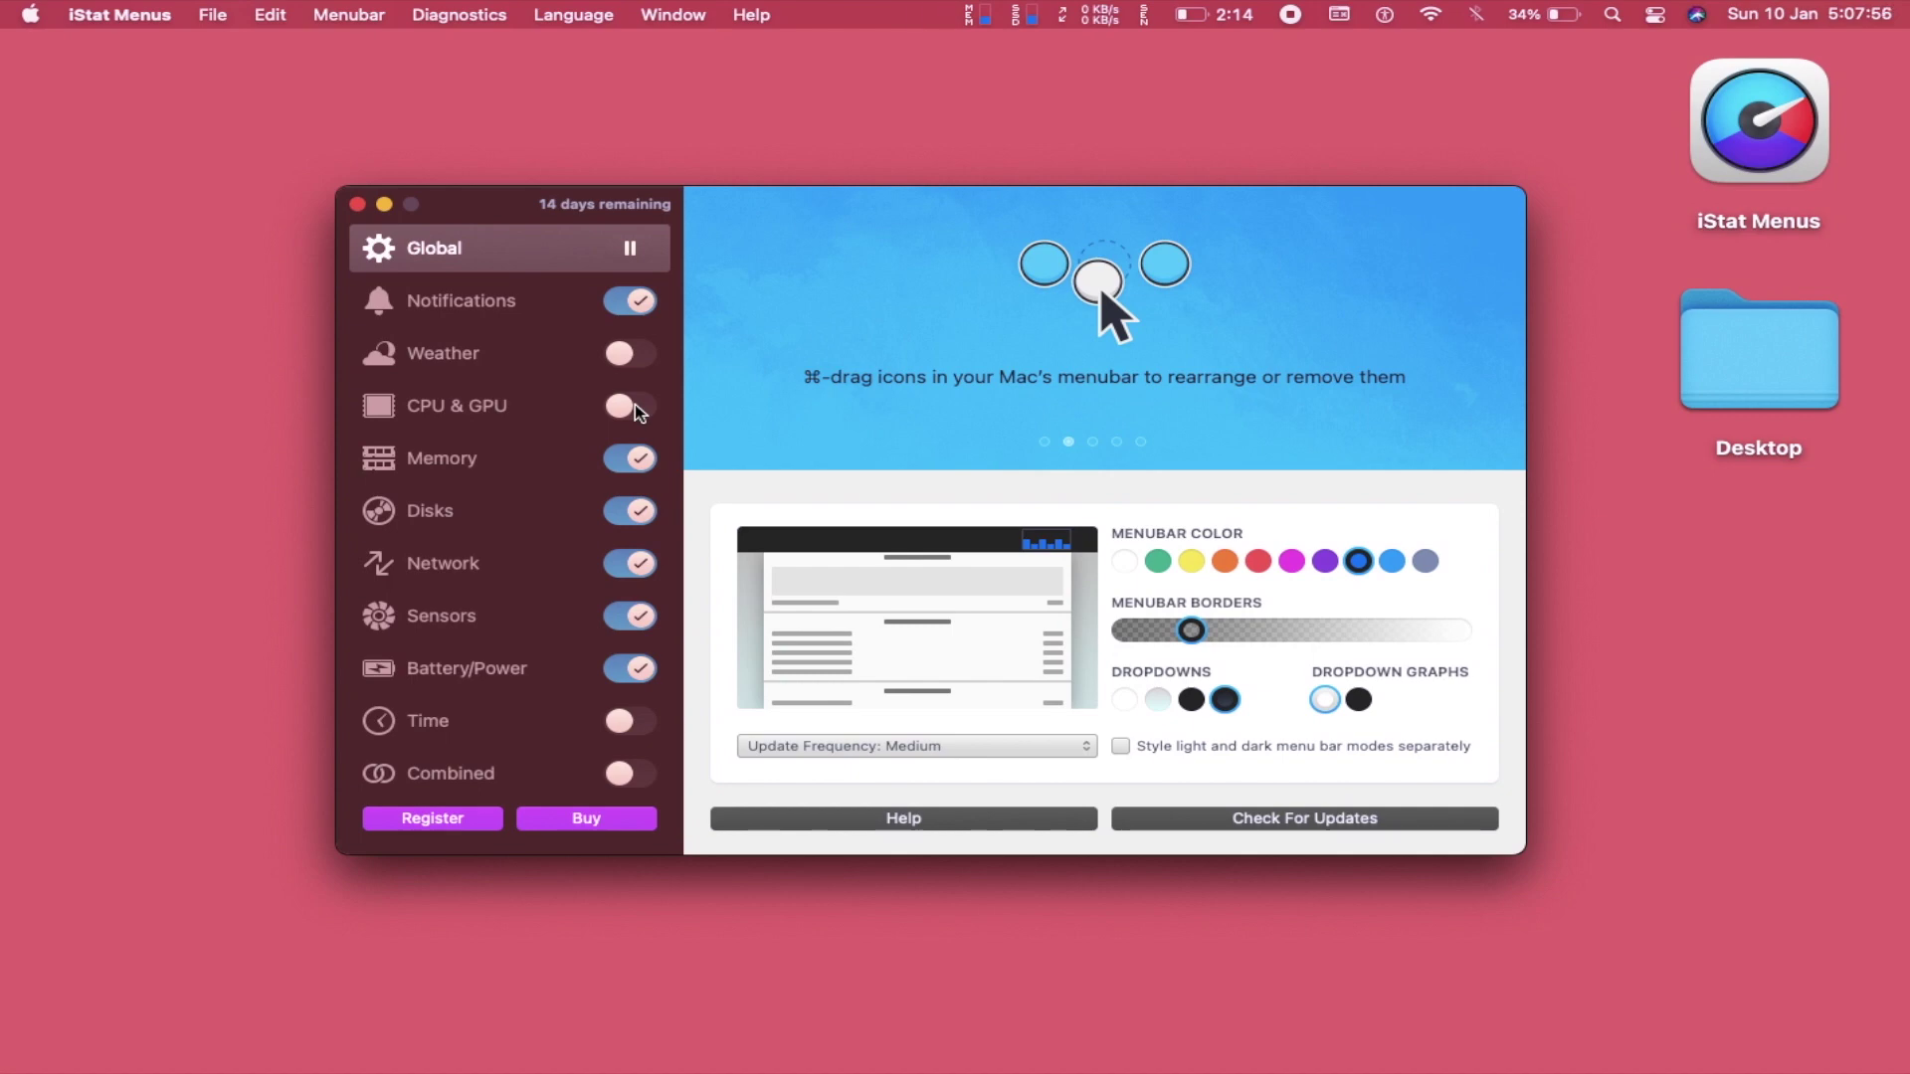
left_click(637, 410)
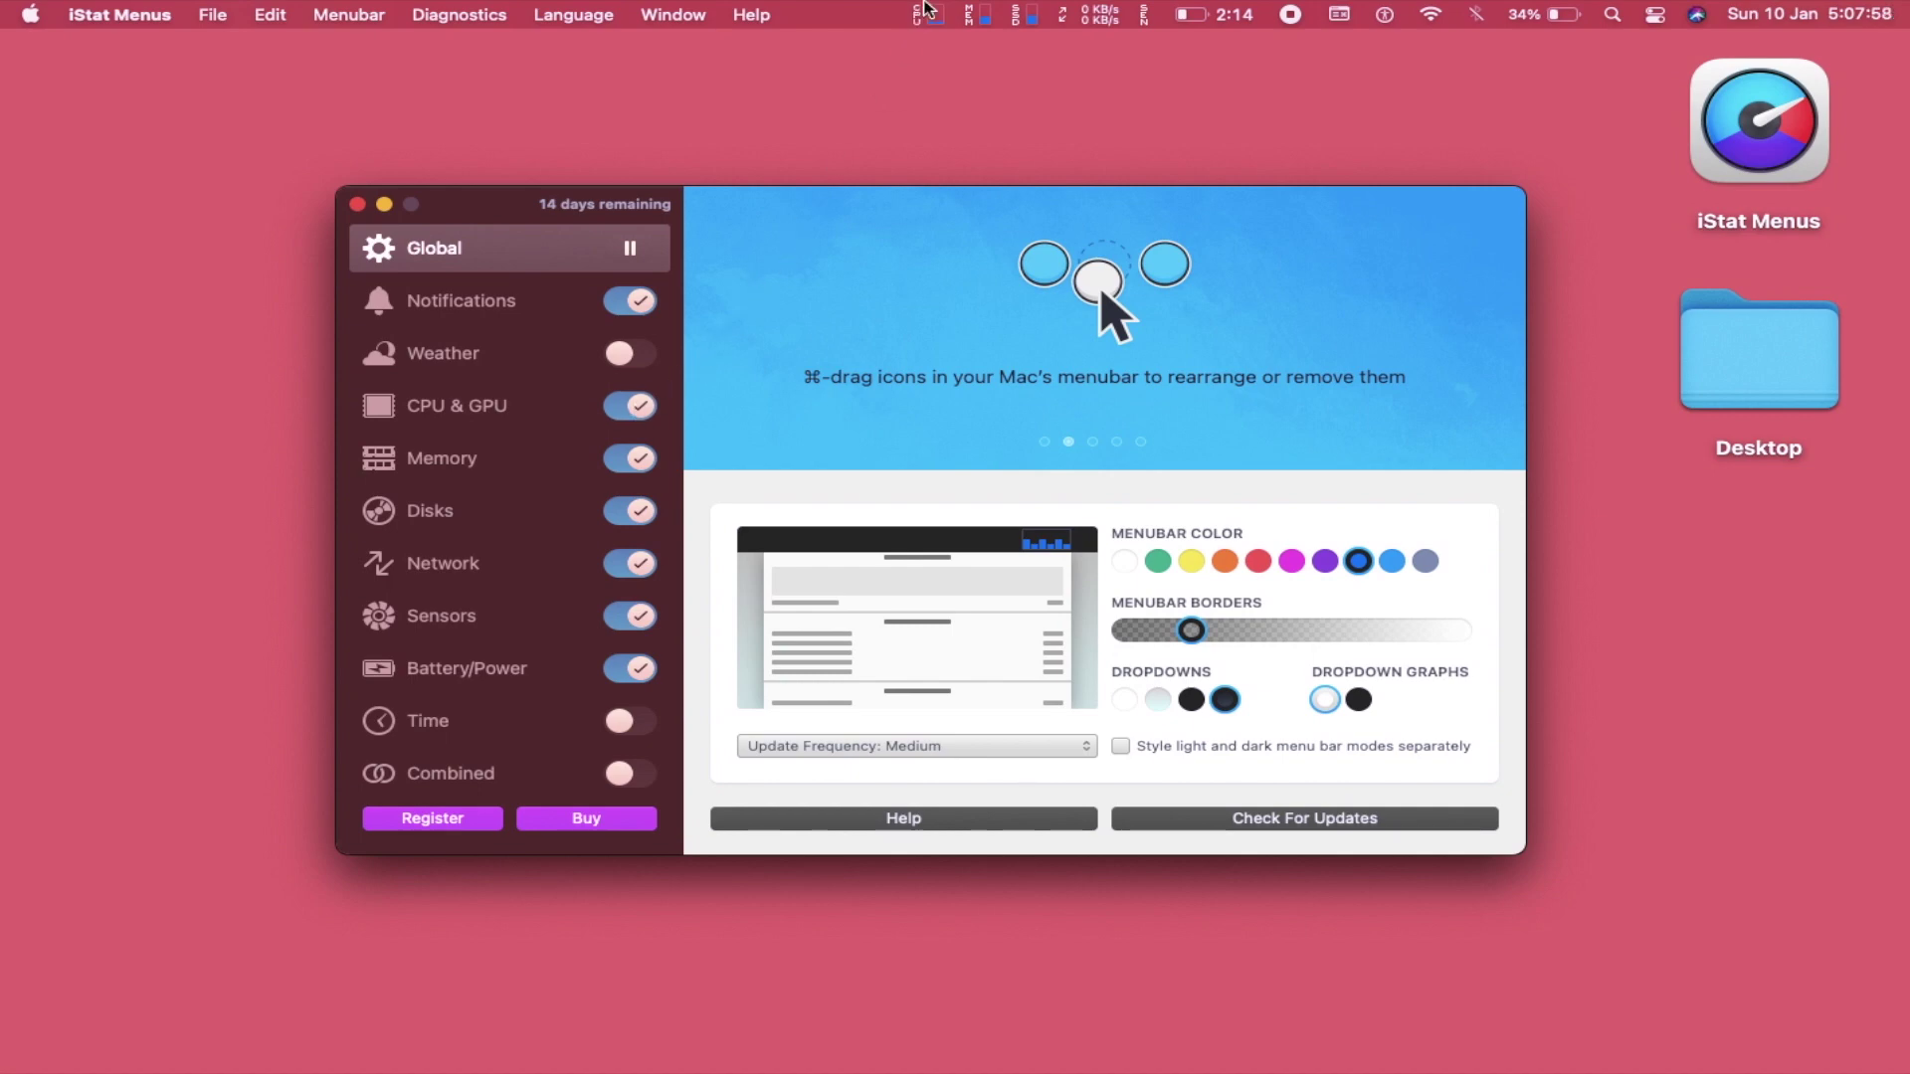
left_click(933, 14)
Step: Inspect the CPU dropdown: 75% idle, load averages 4.04, 3.69, 3.69, 15h 53m uptime
mouse_move(945, 114)
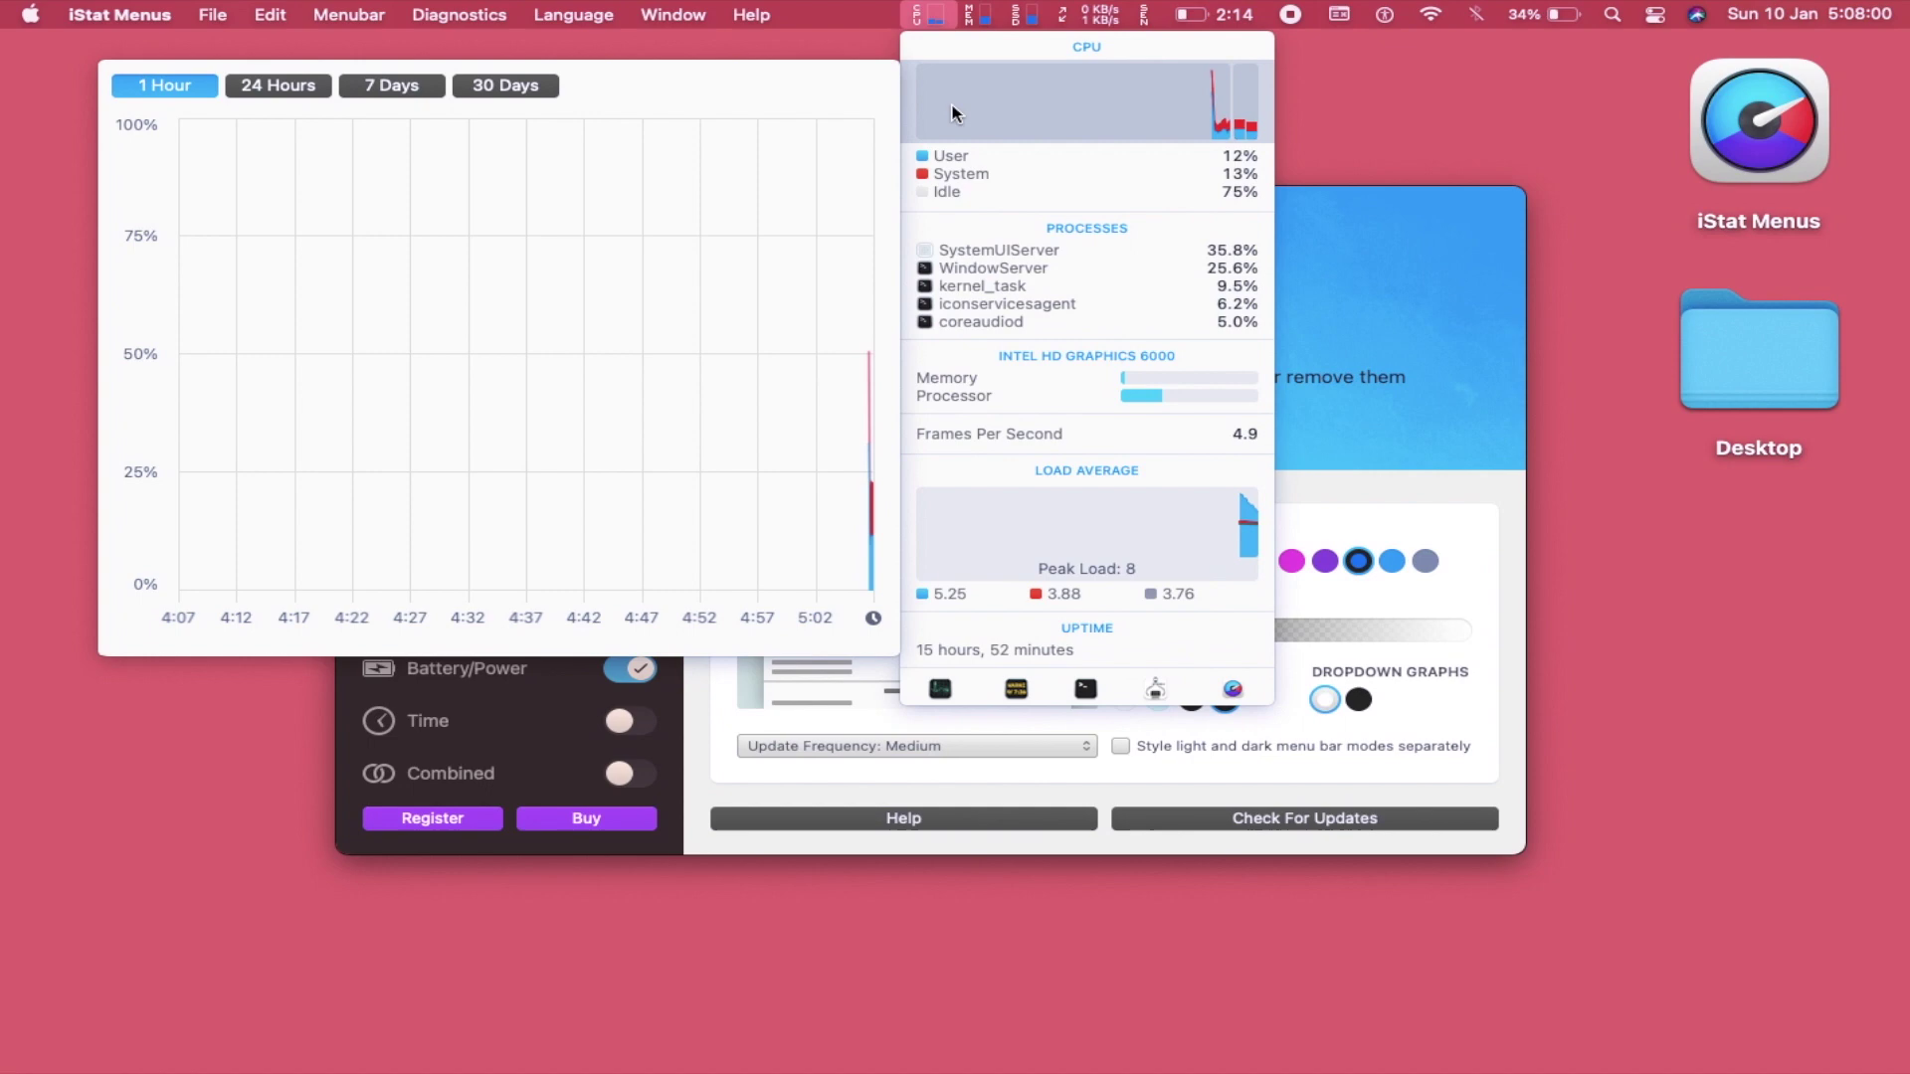
mouse_move(946, 152)
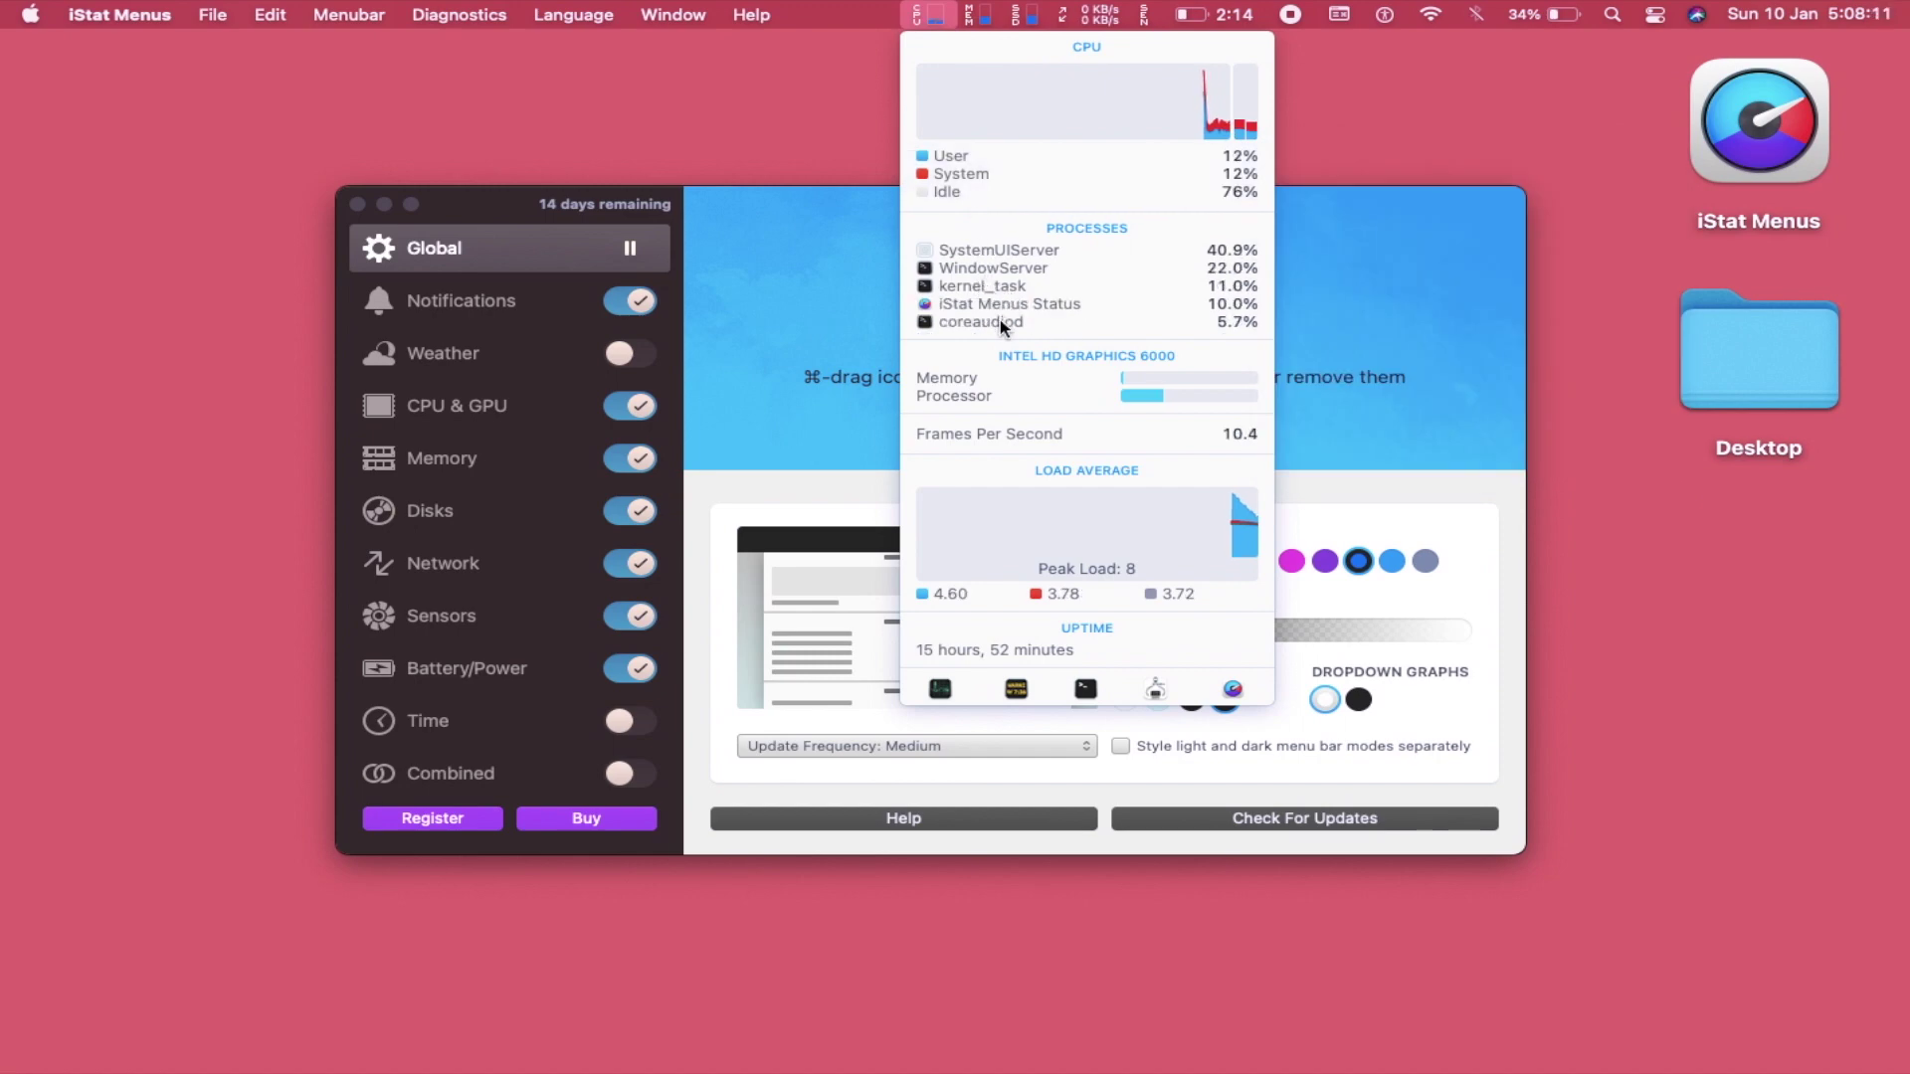
mouse_move(1028, 403)
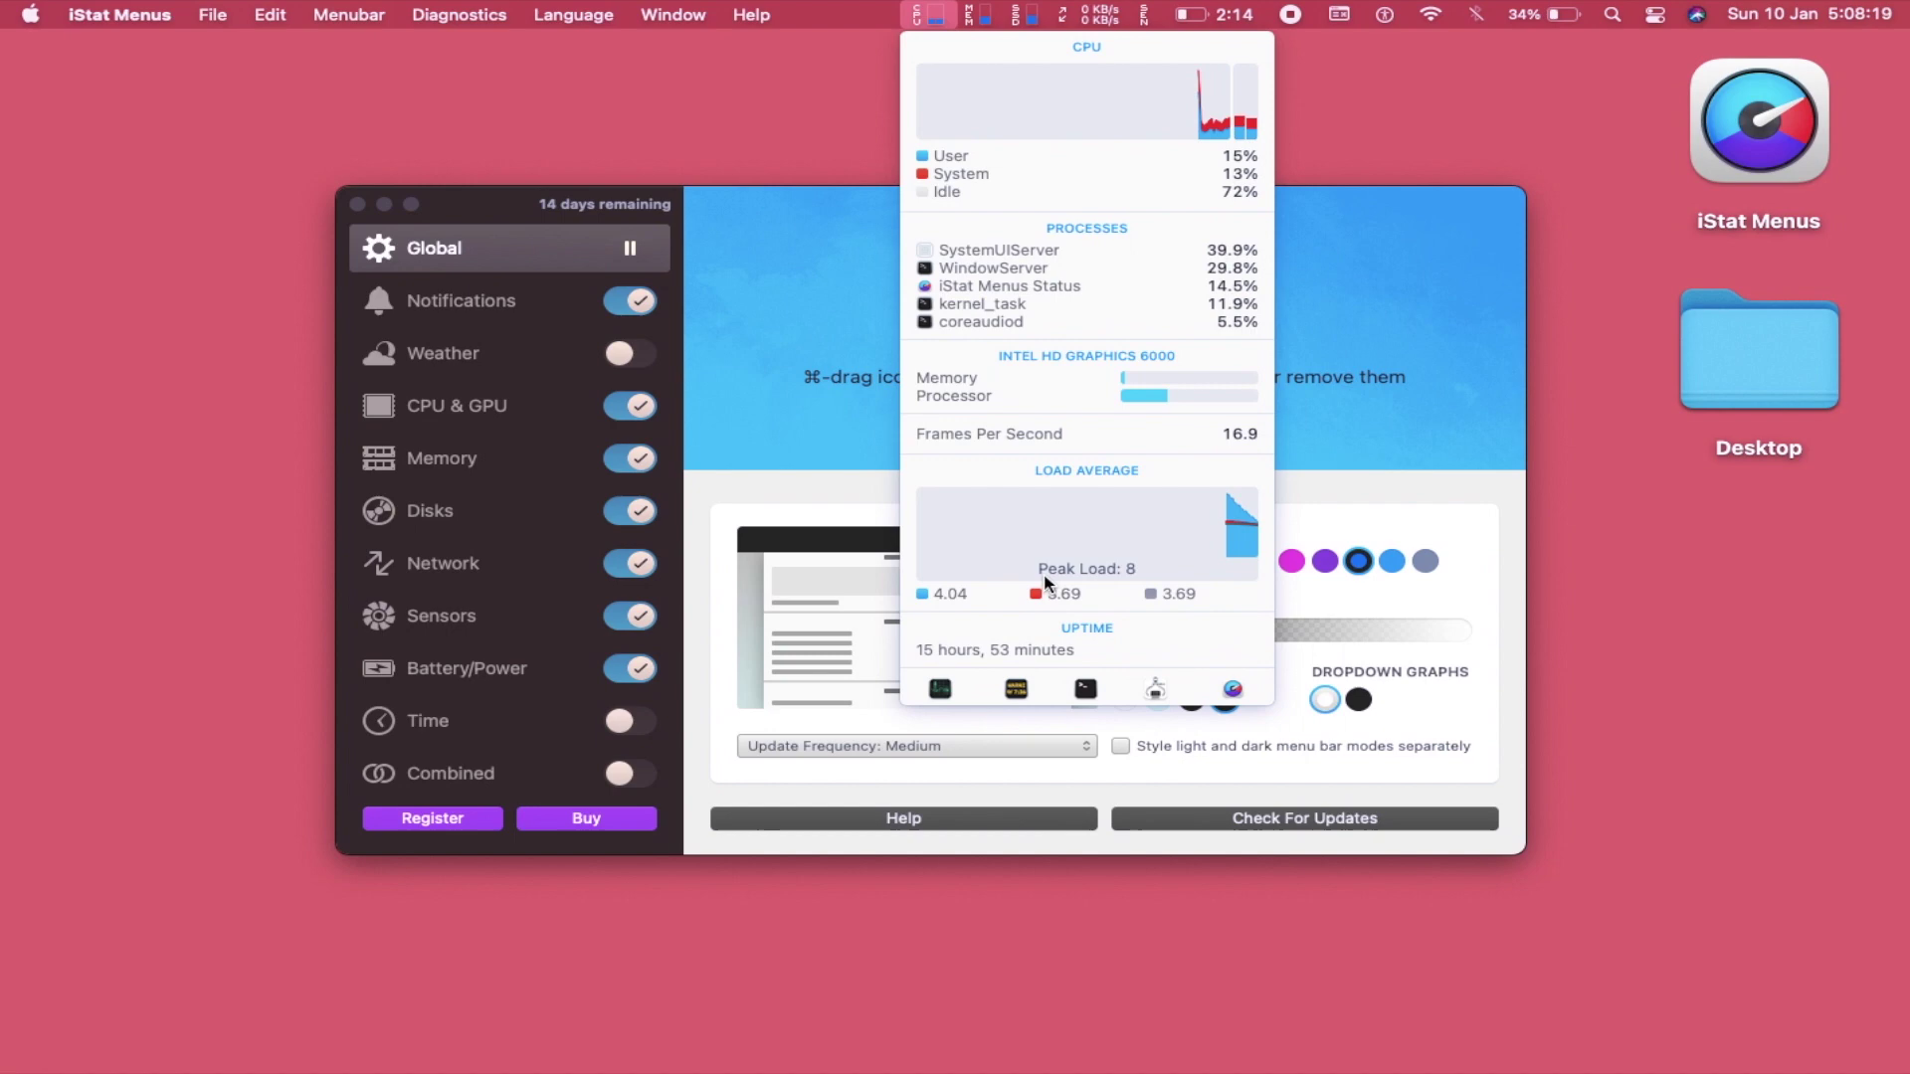
mouse_move(1047, 578)
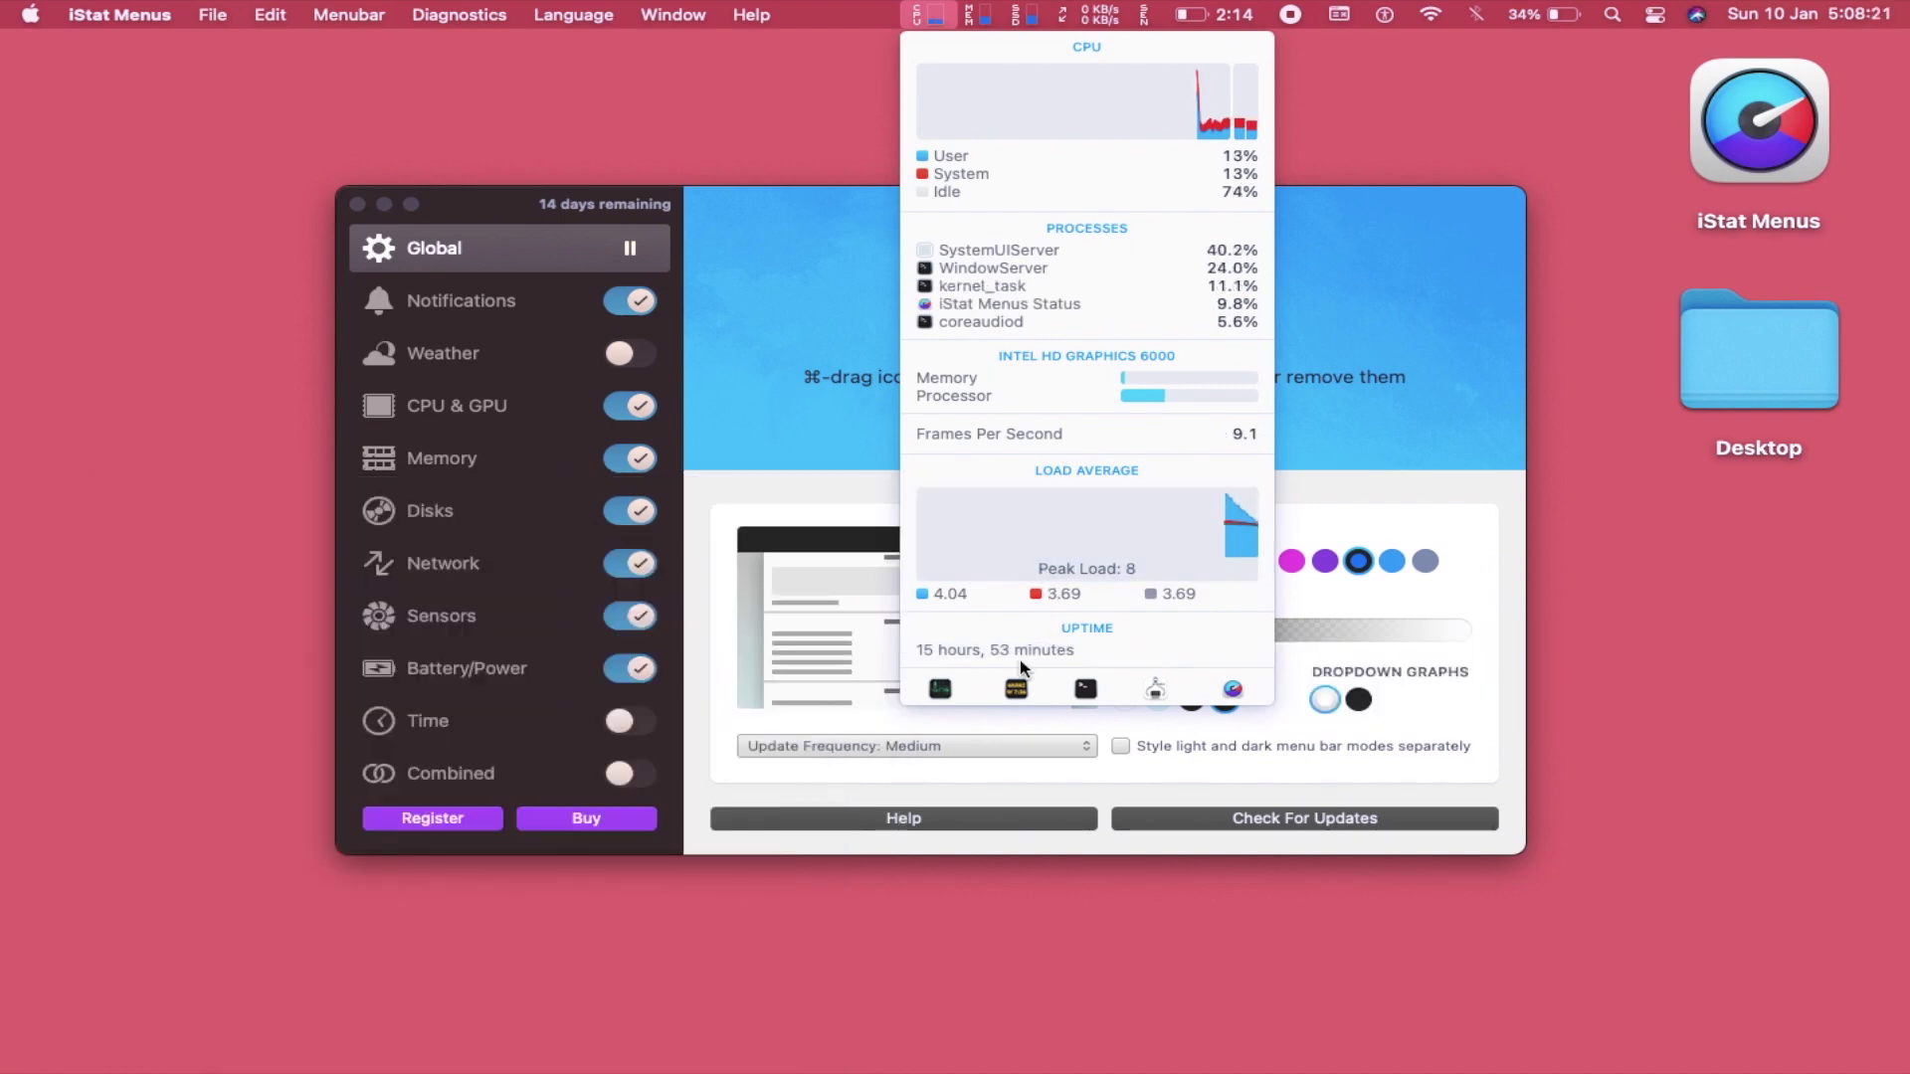
Step: Browse Activity Monitor's CPU, Memory, Energy, Disk and Network tabs, then show iStat's memory dropdown
left_click(942, 690)
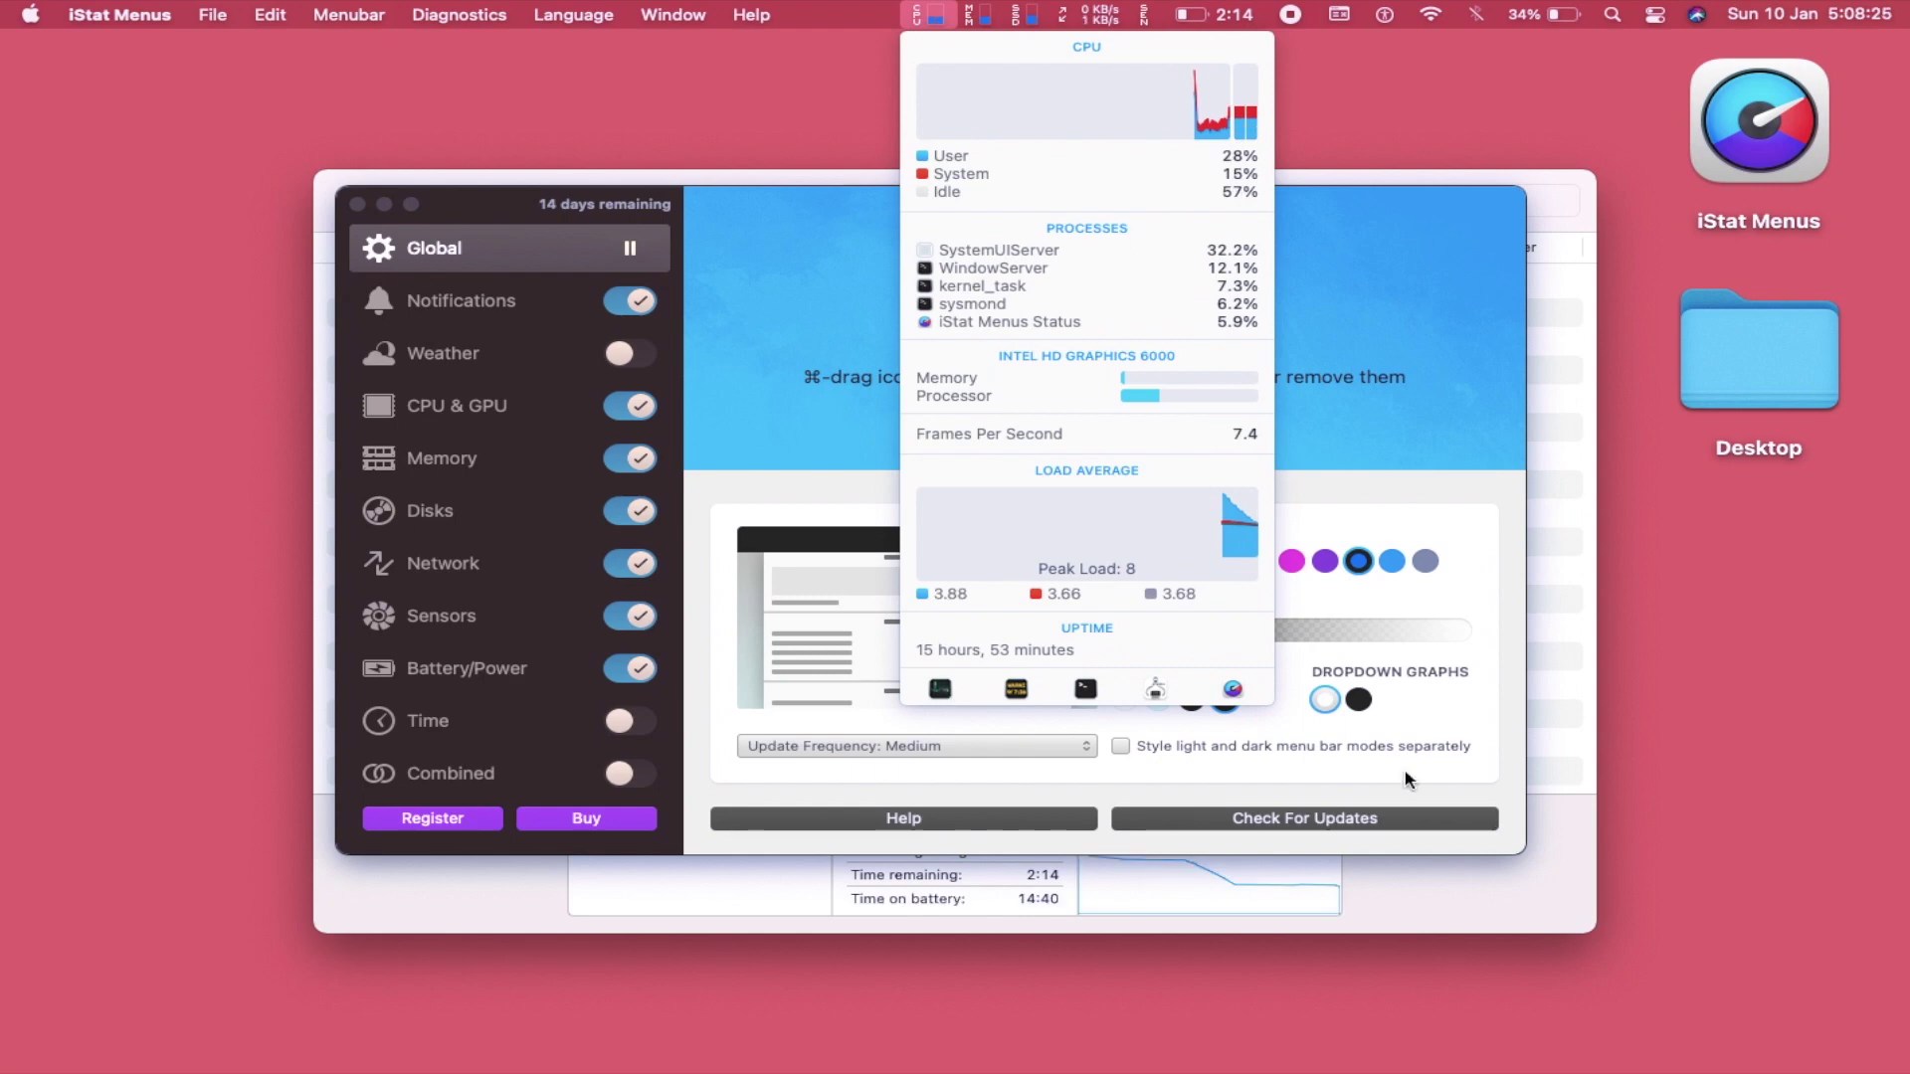
left_click(1522, 888)
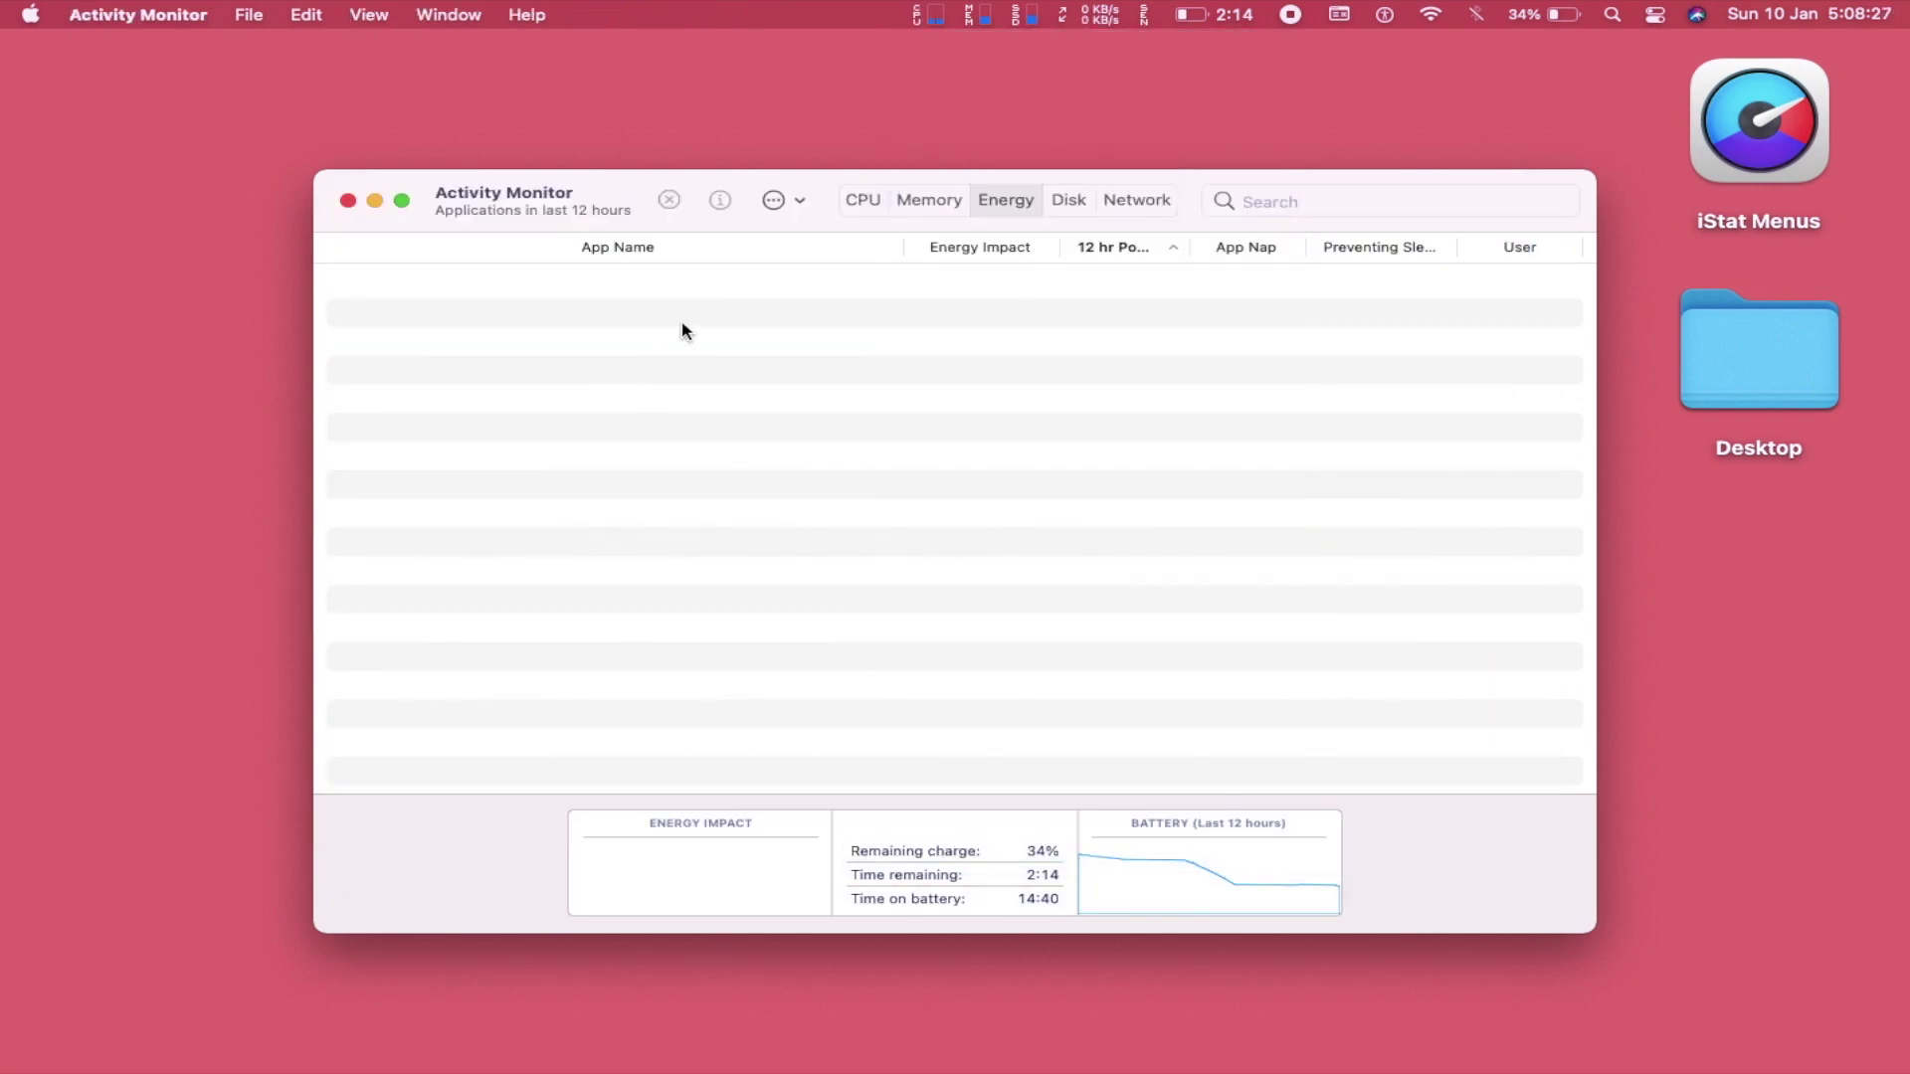
left_click(869, 202)
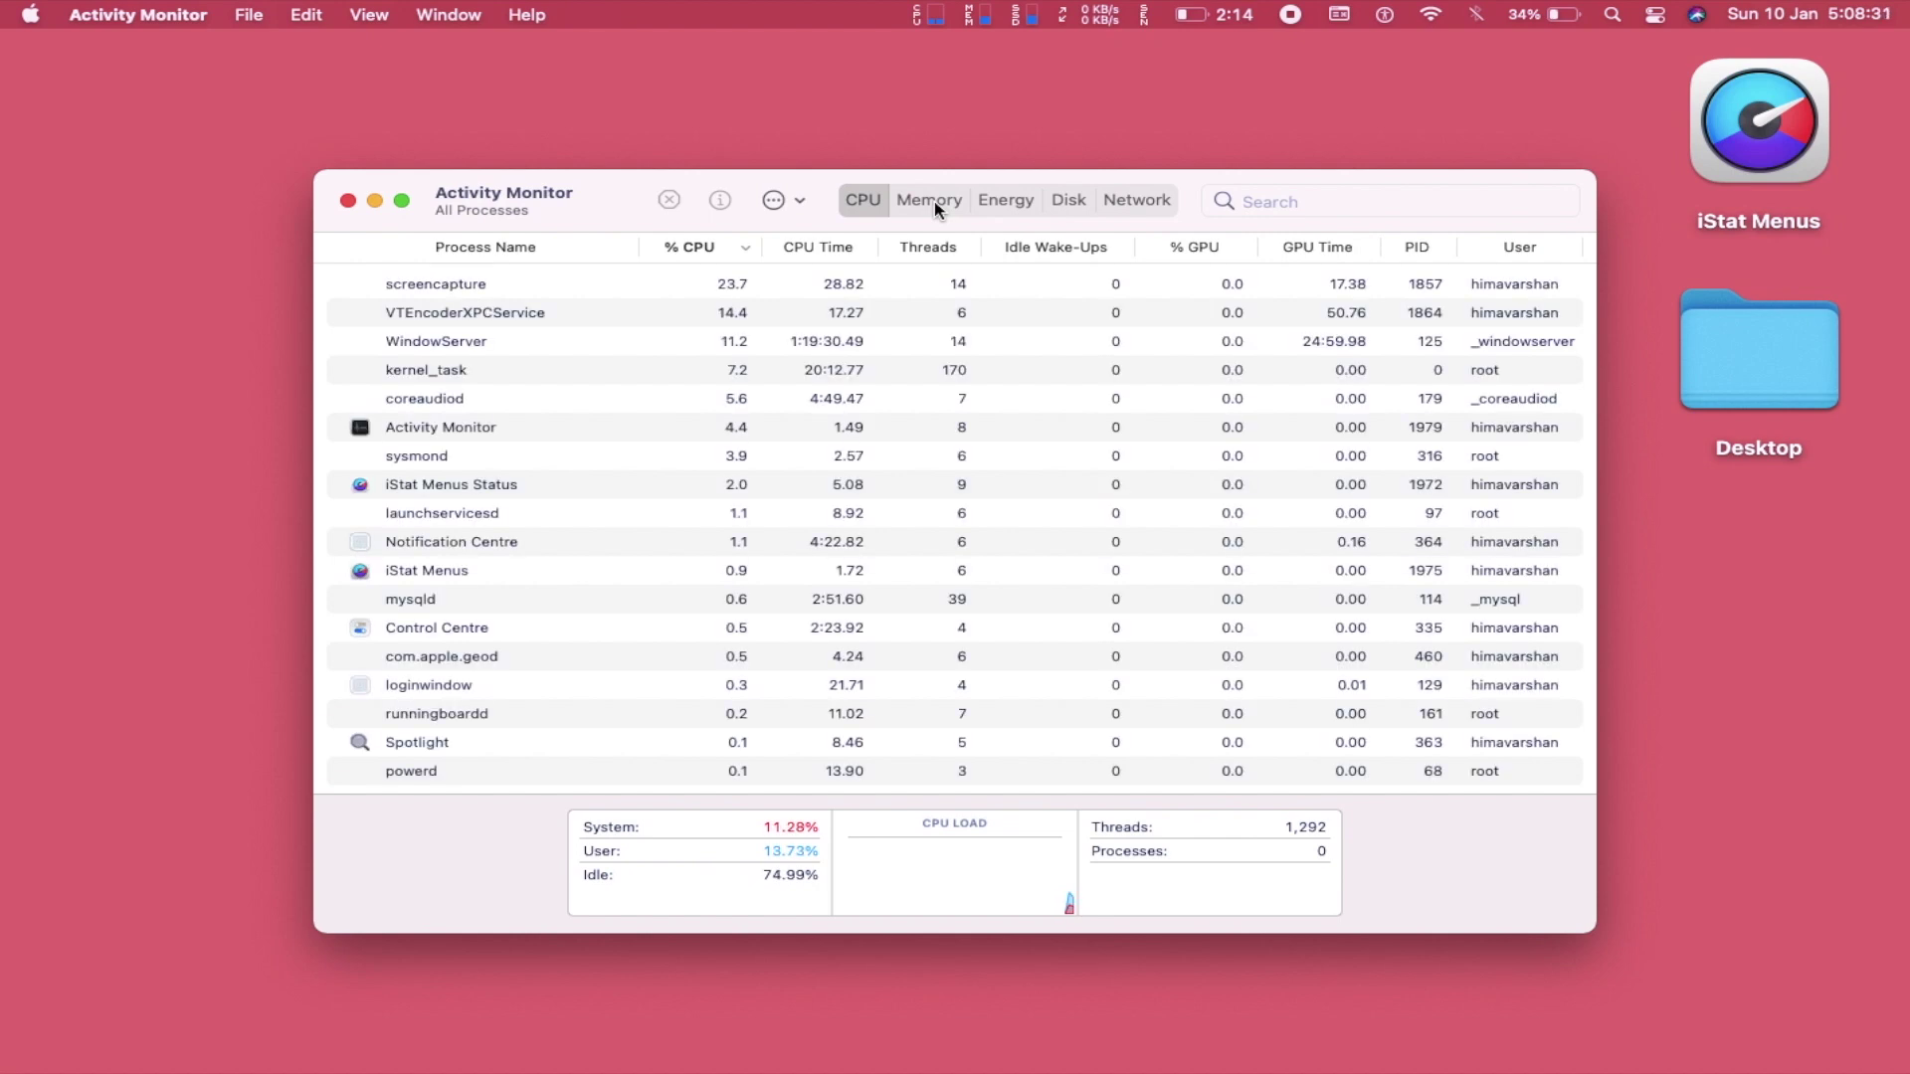
left_click(935, 201)
left_click(990, 201)
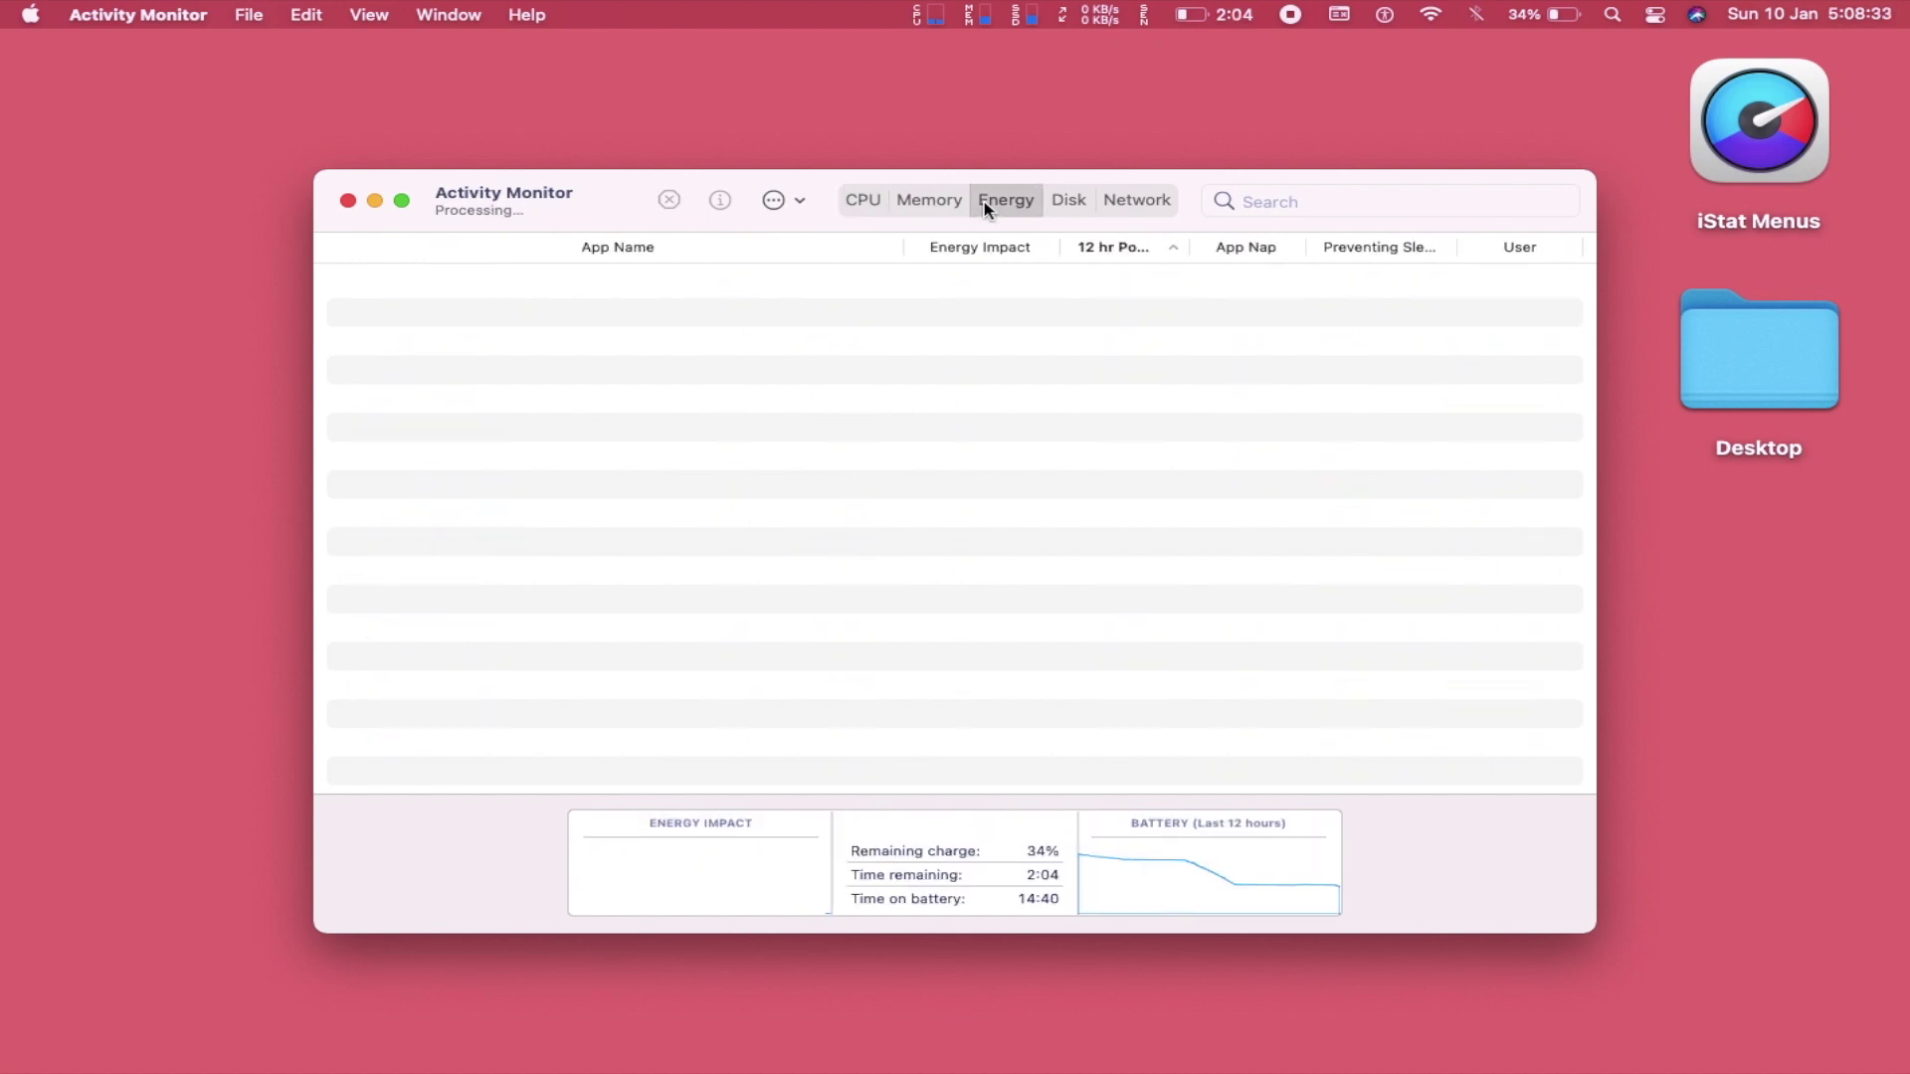
left_click(1046, 201)
left_click(1104, 201)
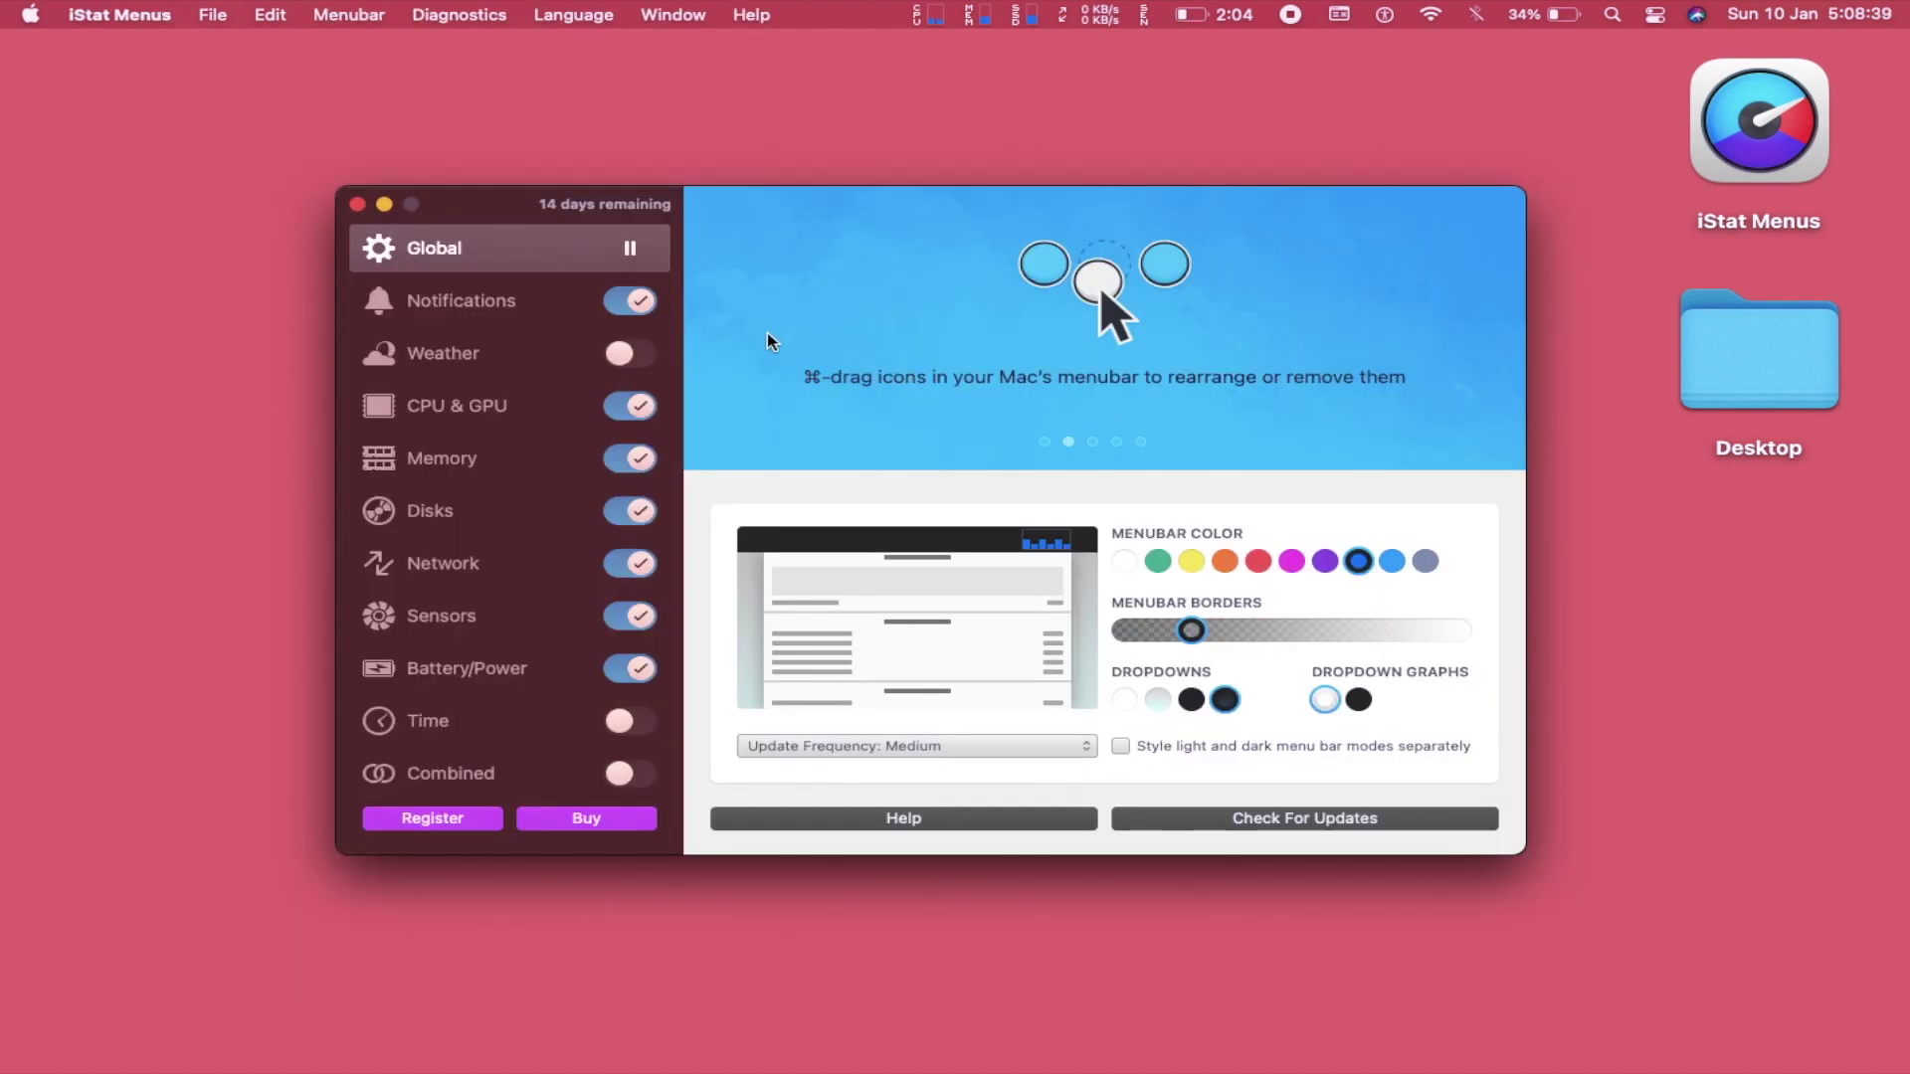
left_click(979, 16)
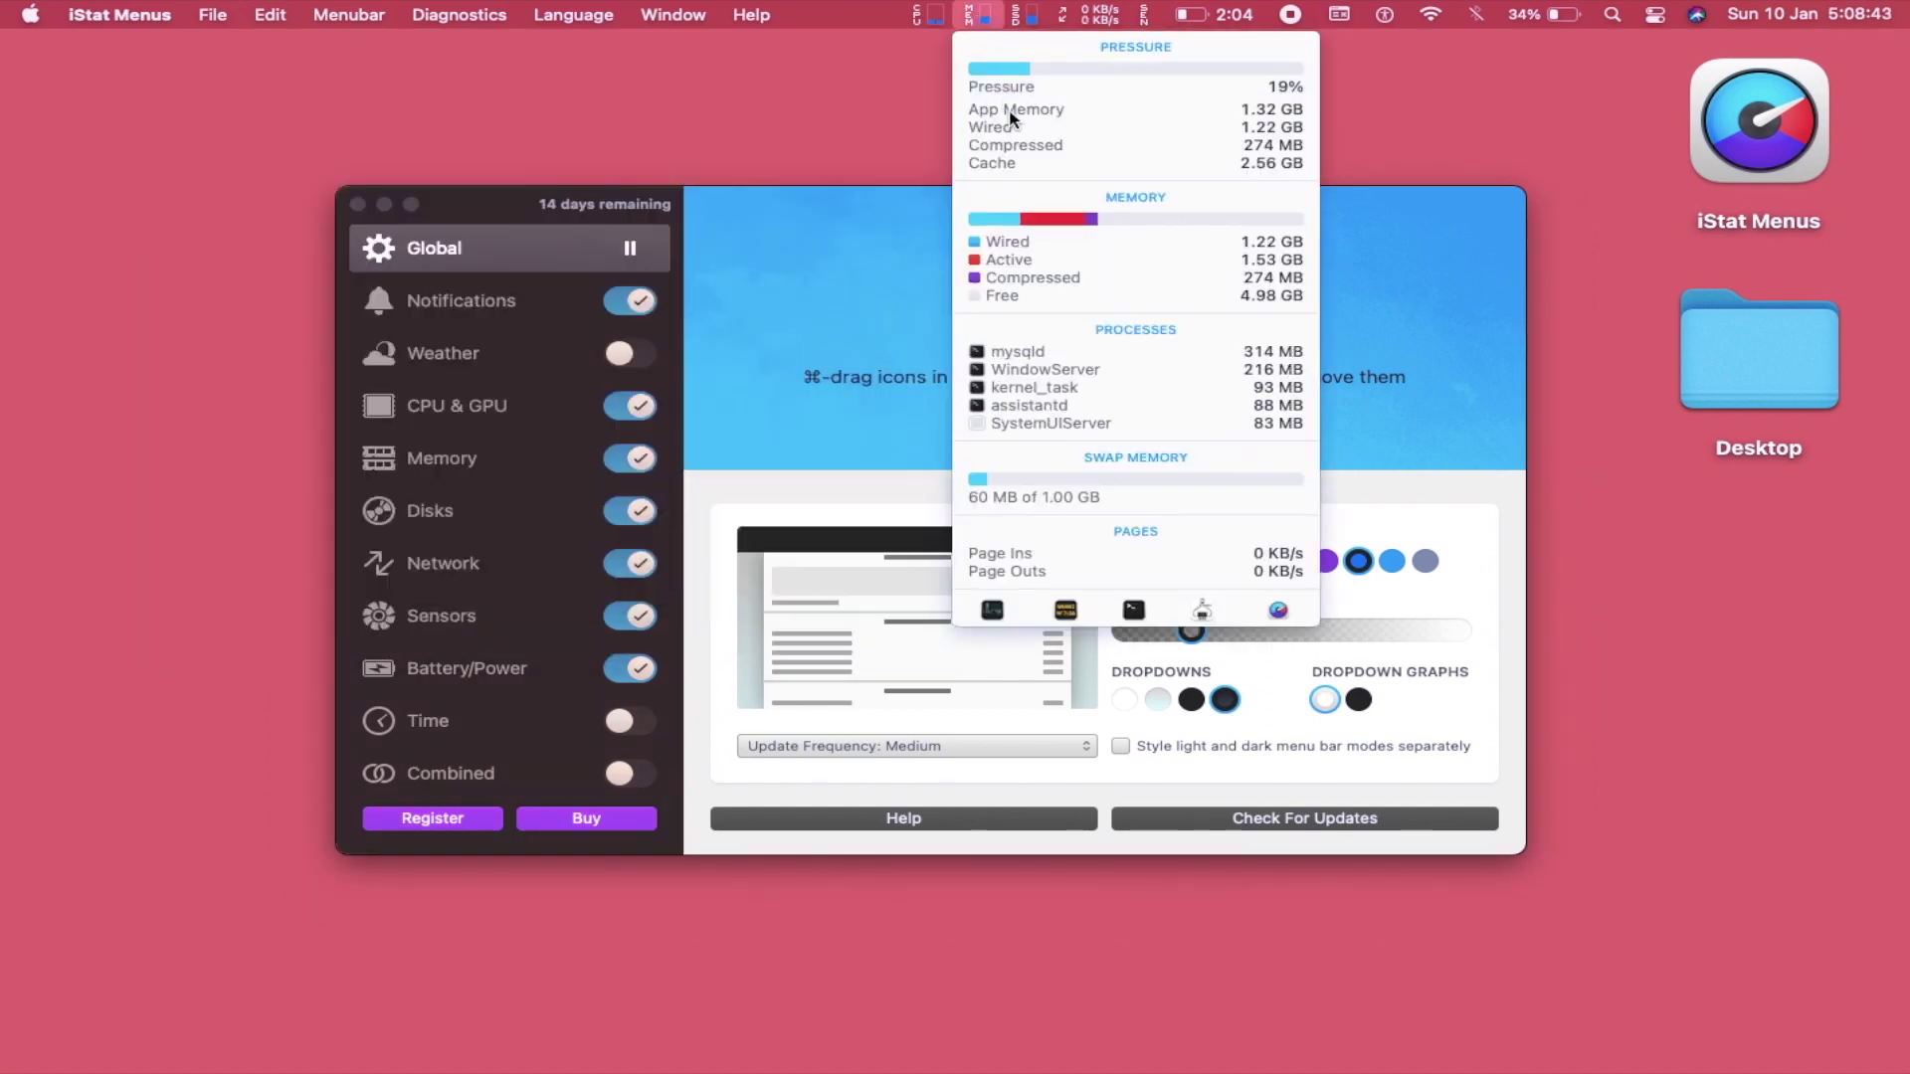
Step: Review Macintosh HD disk space, then Wi-Fi details (-54 dBm, 585 Mbps, channel 36) and public IP
mouse_move(1022, 28)
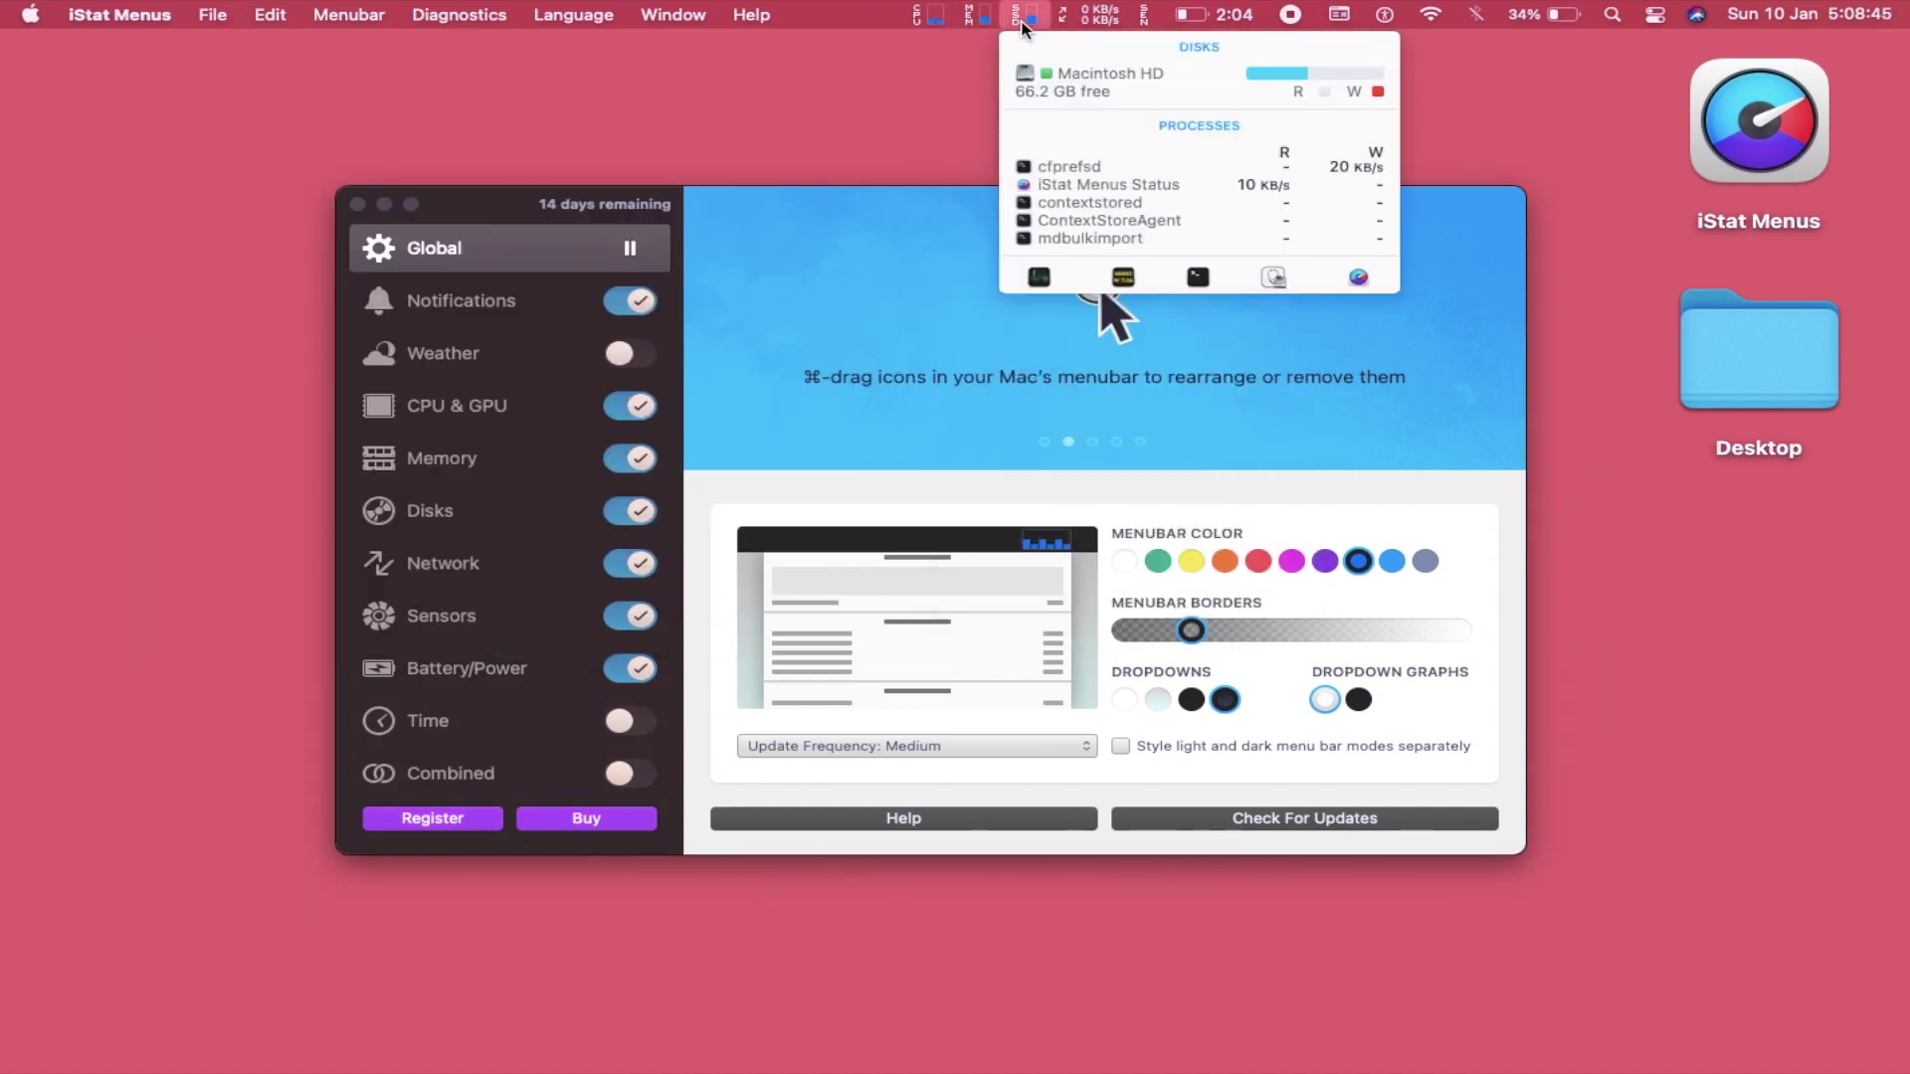
mouse_move(1086, 84)
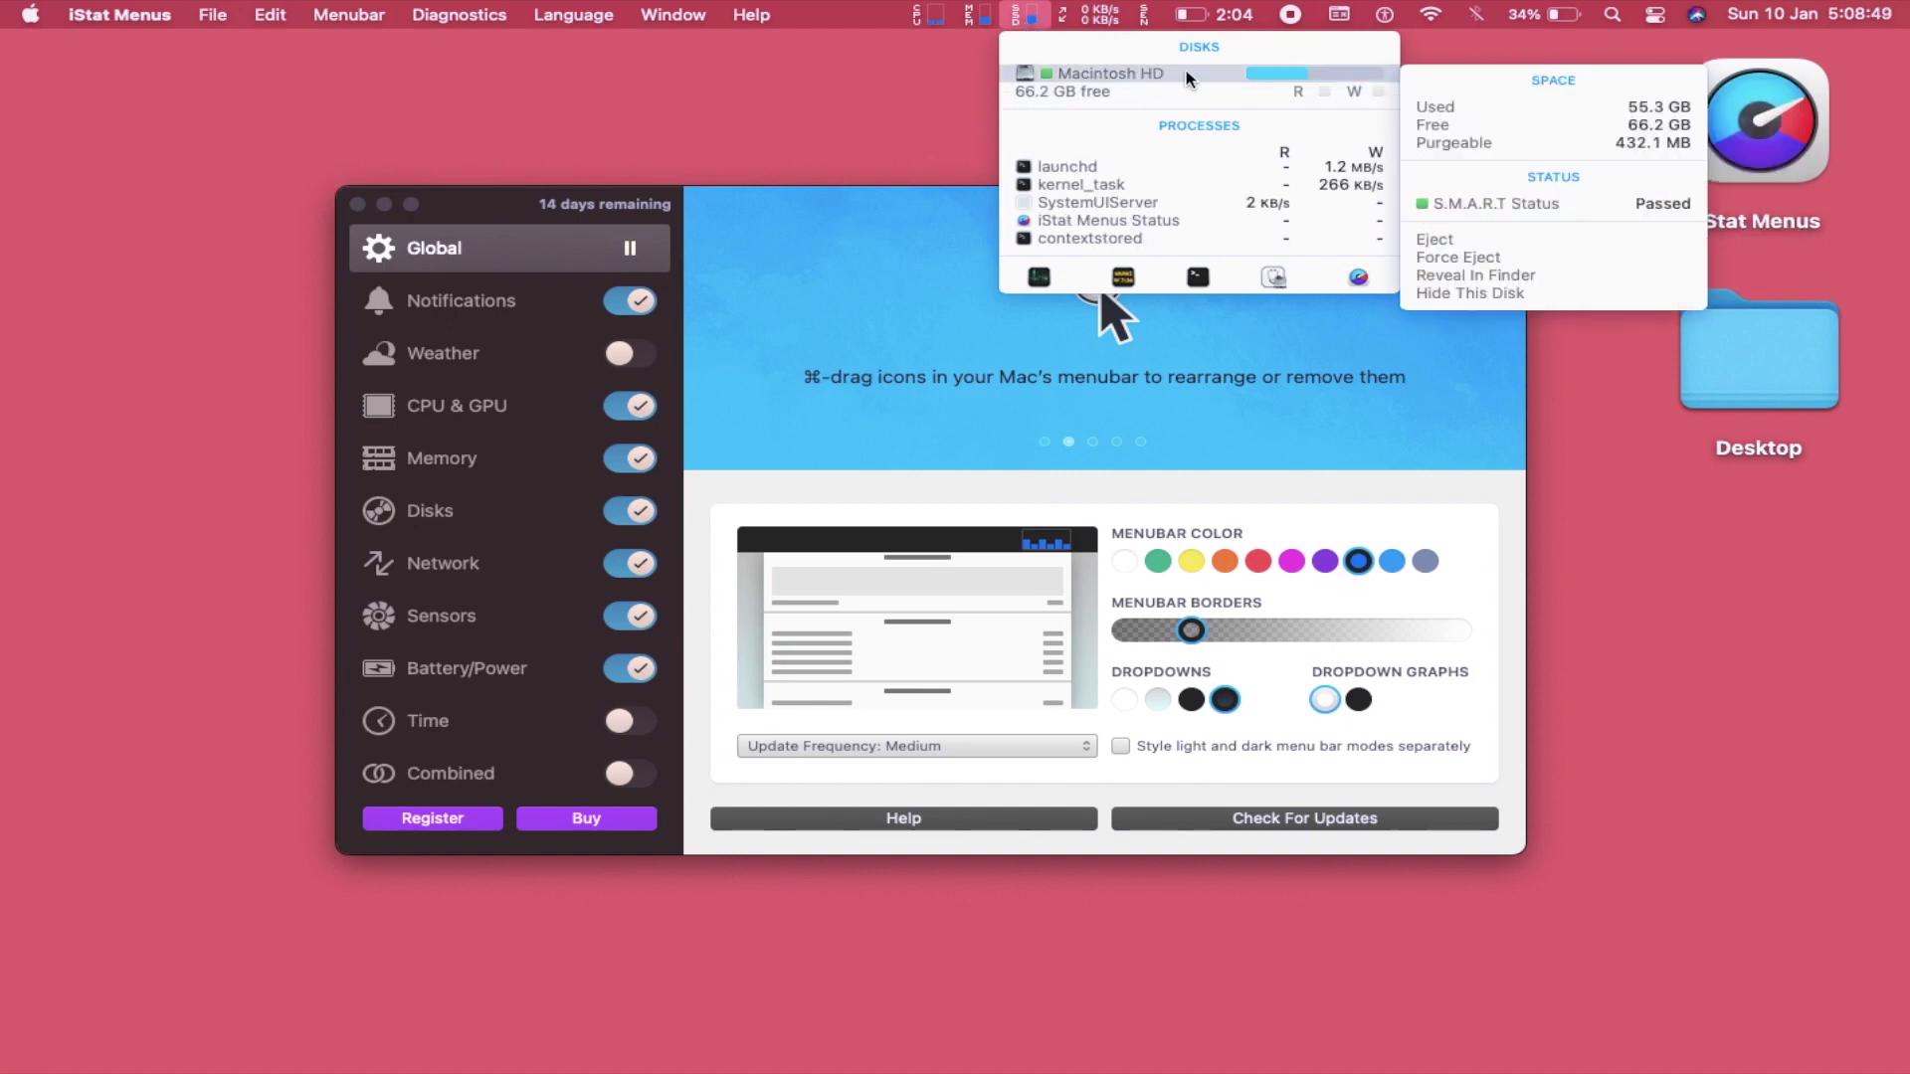
mouse_move(1454, 110)
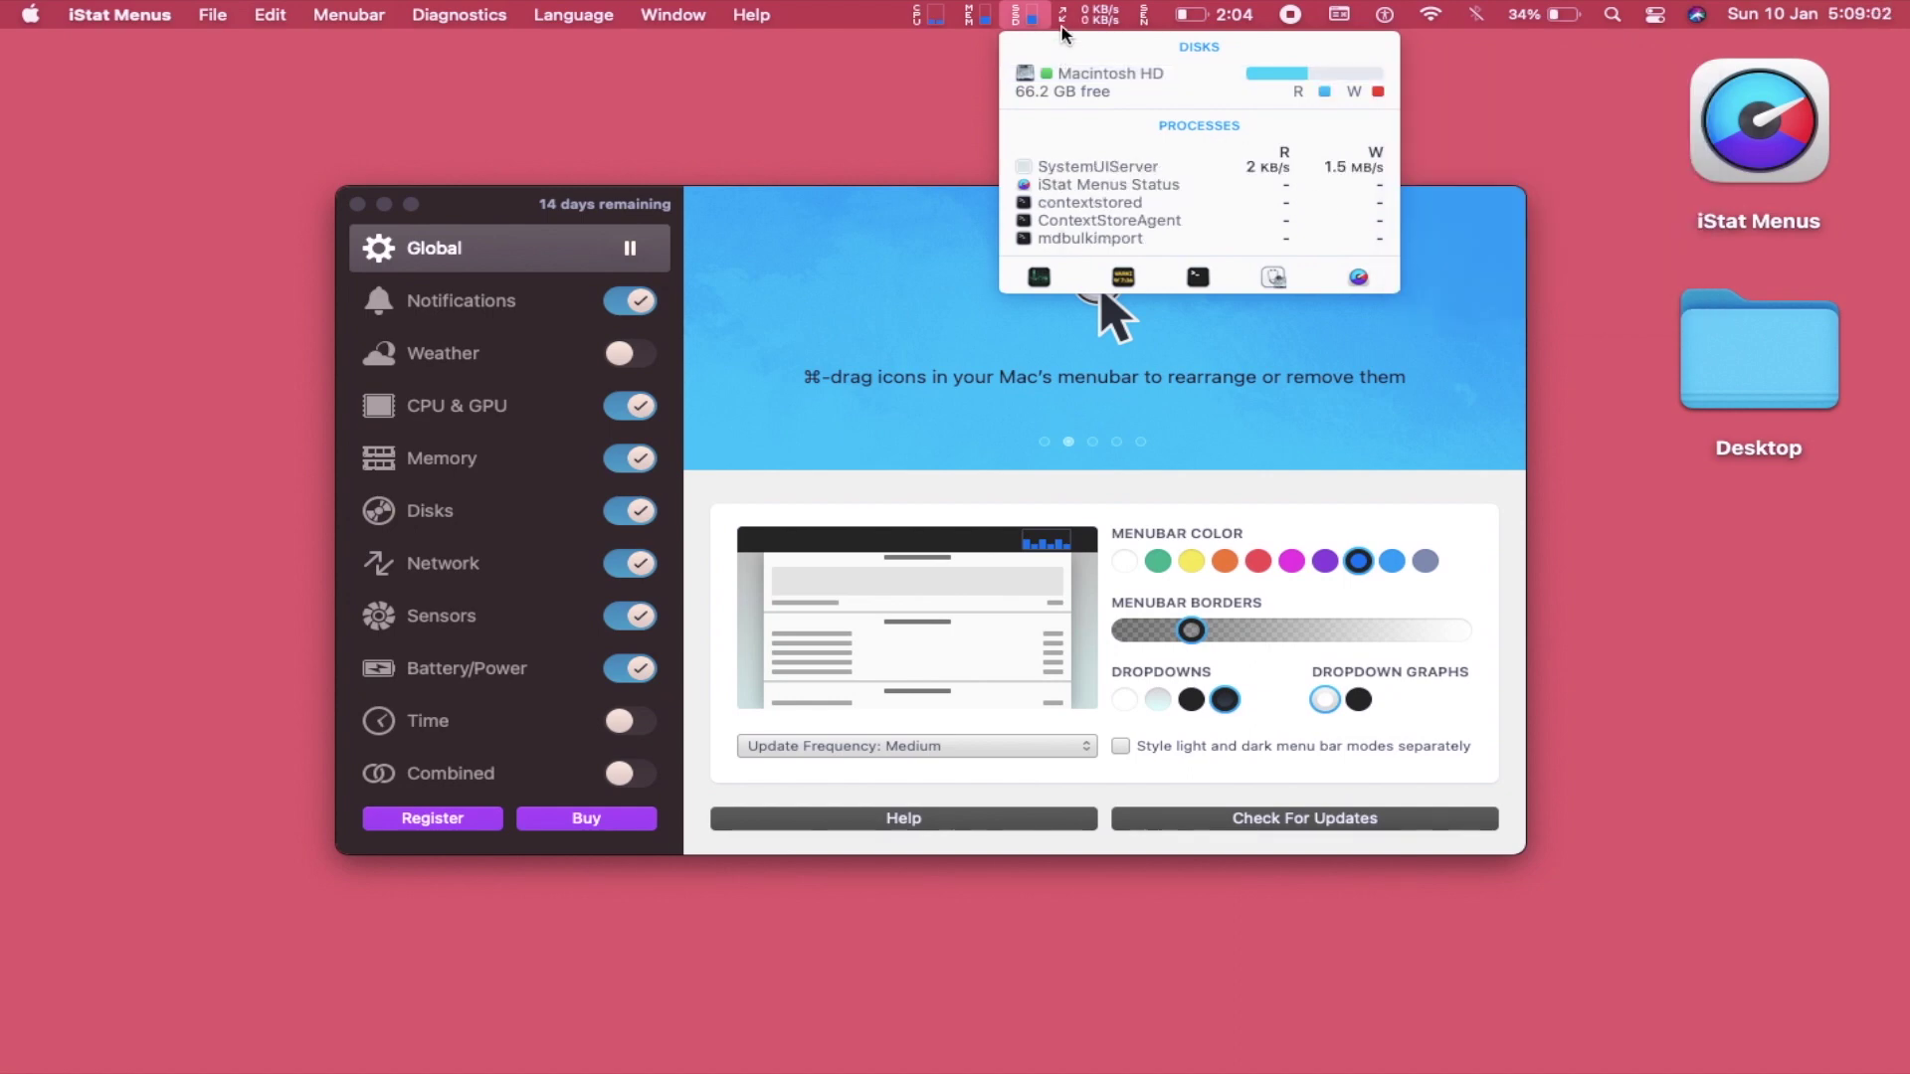
mouse_move(1082, 15)
mouse_move(1104, 84)
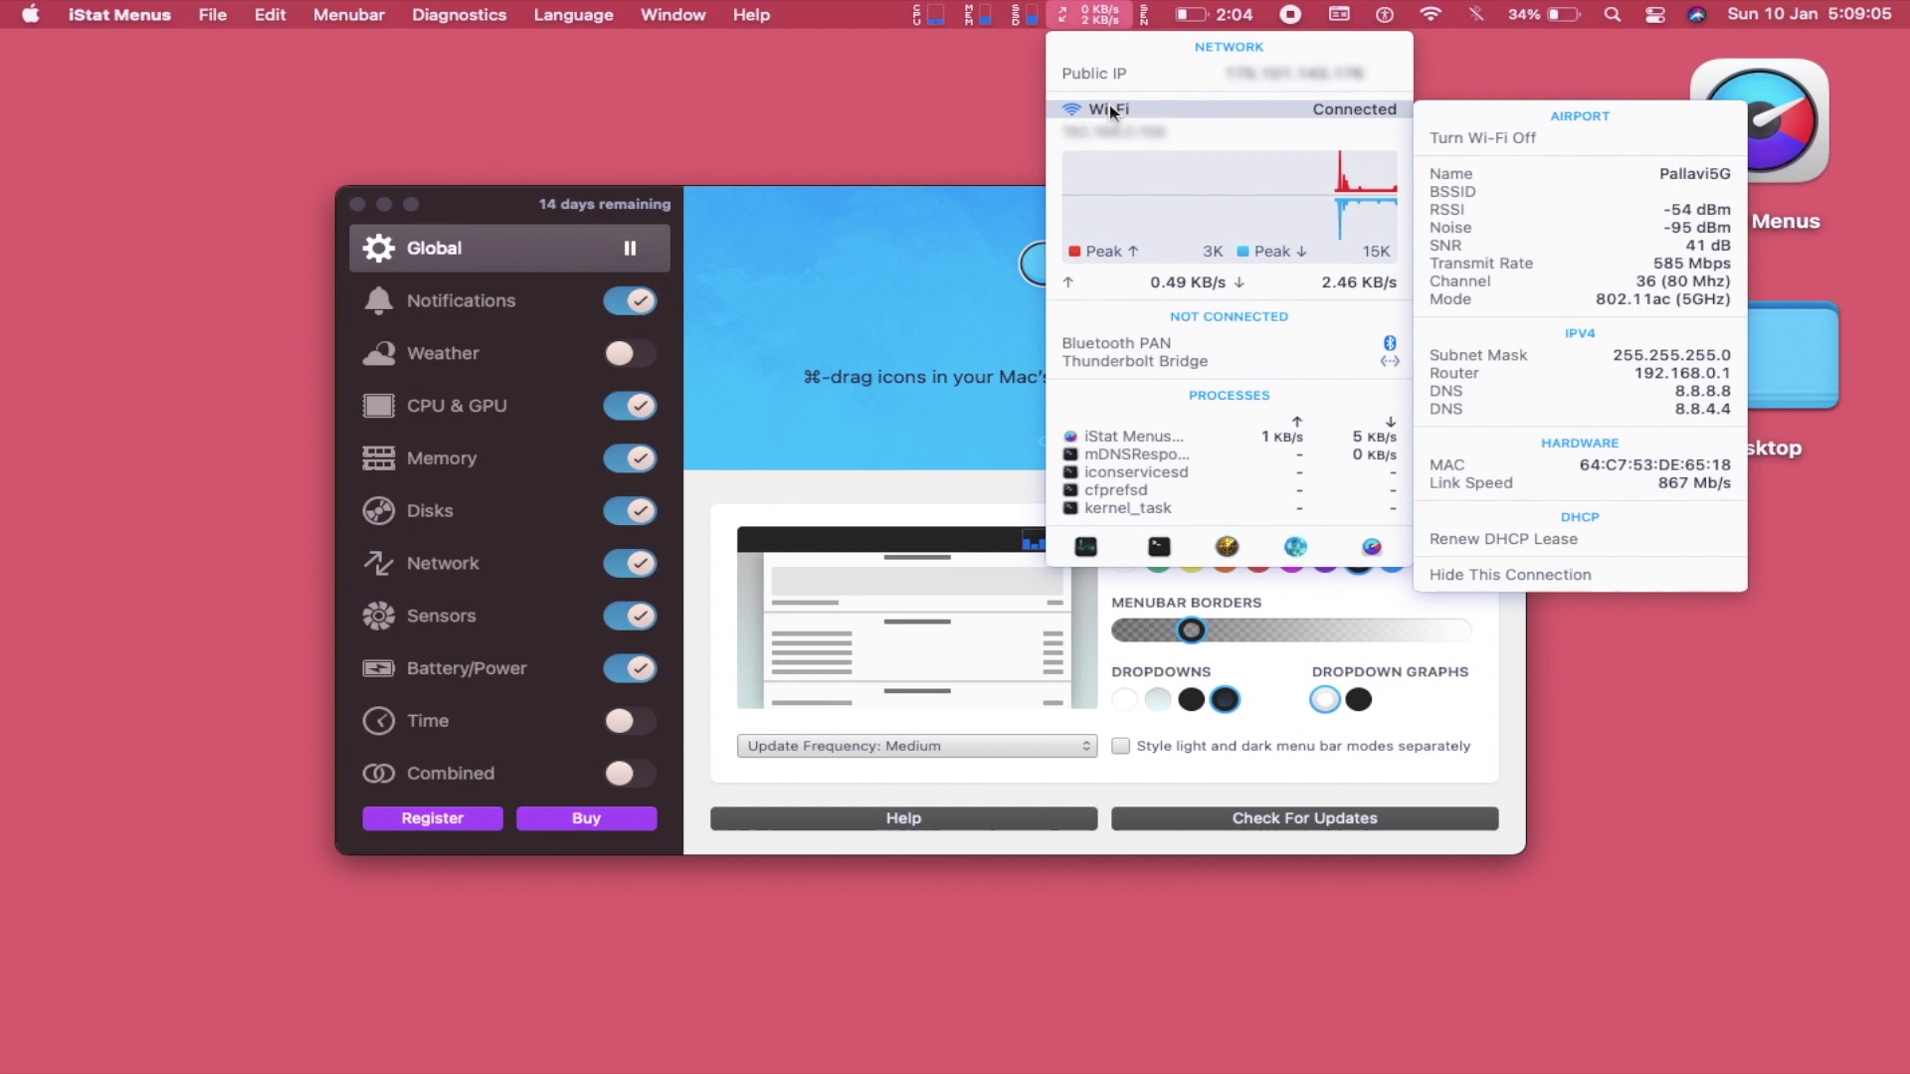
mouse_move(1190, 159)
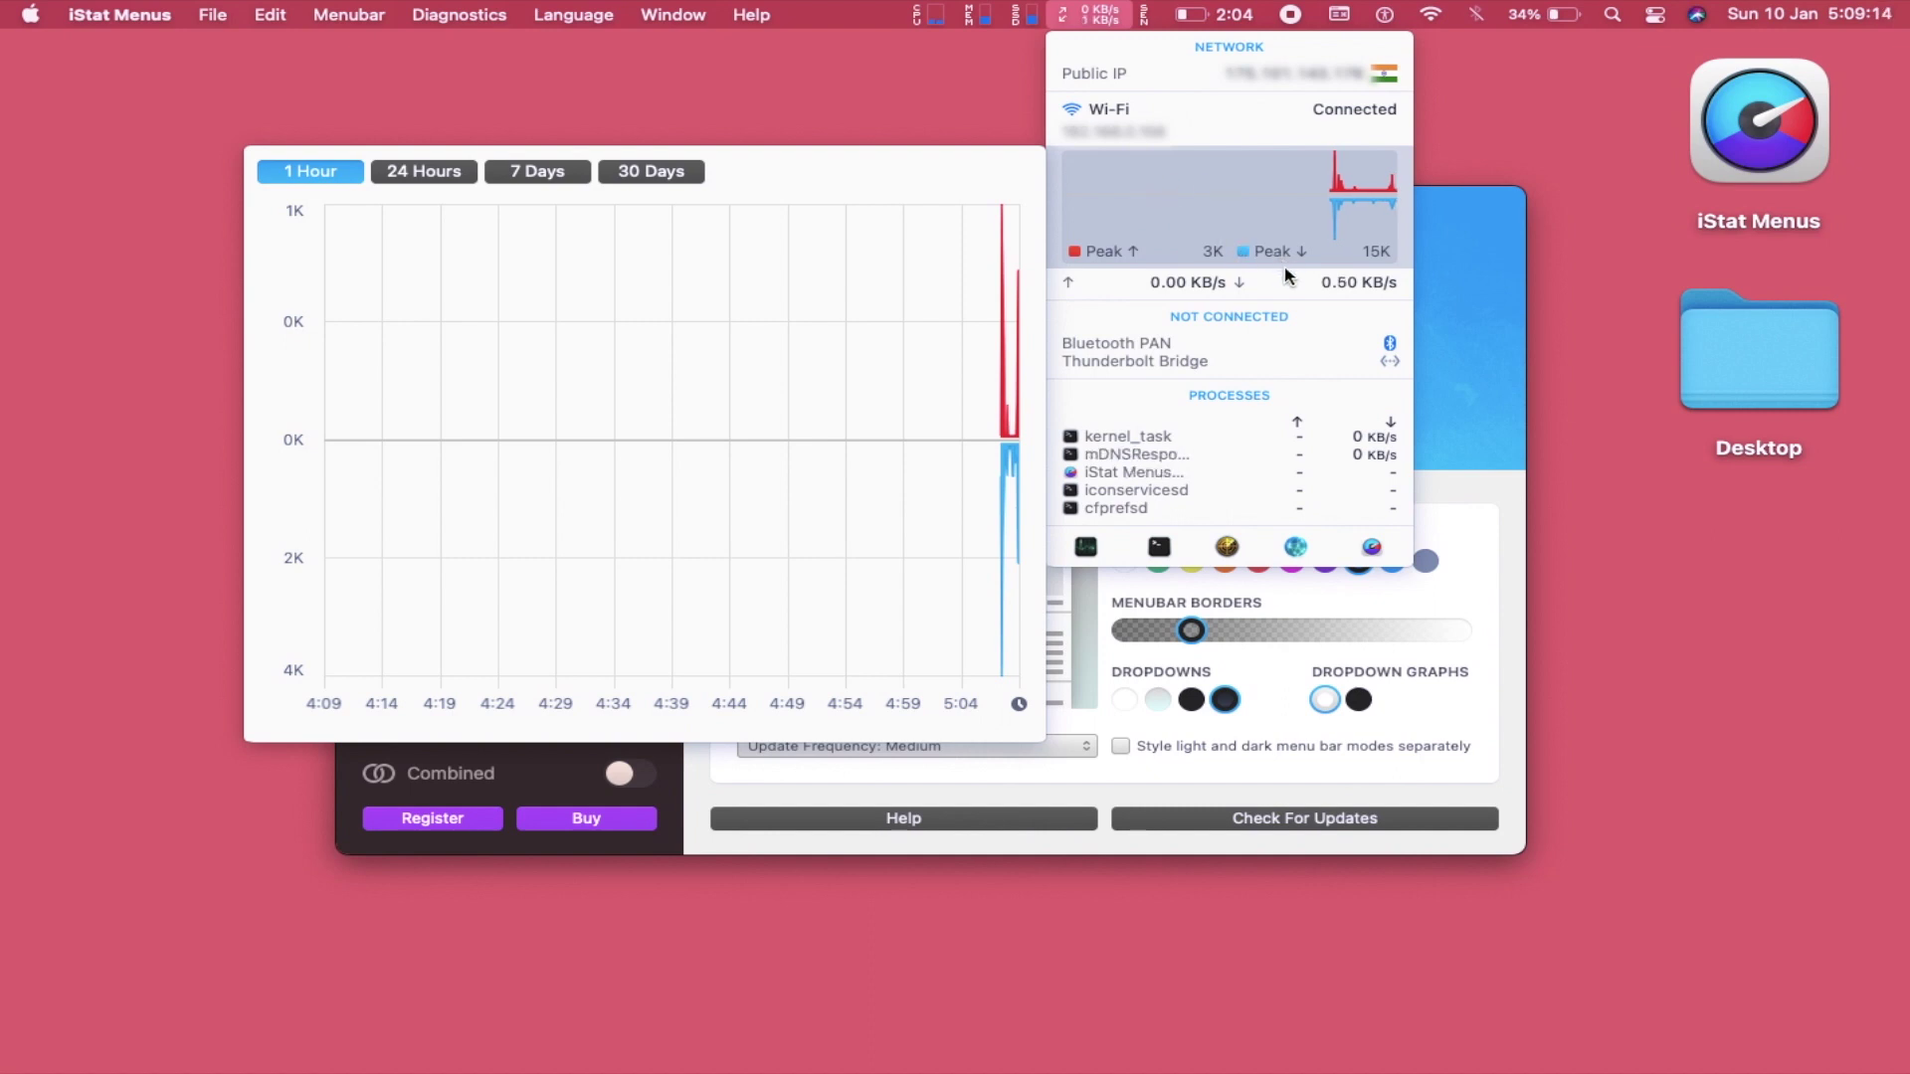
mouse_move(1242, 341)
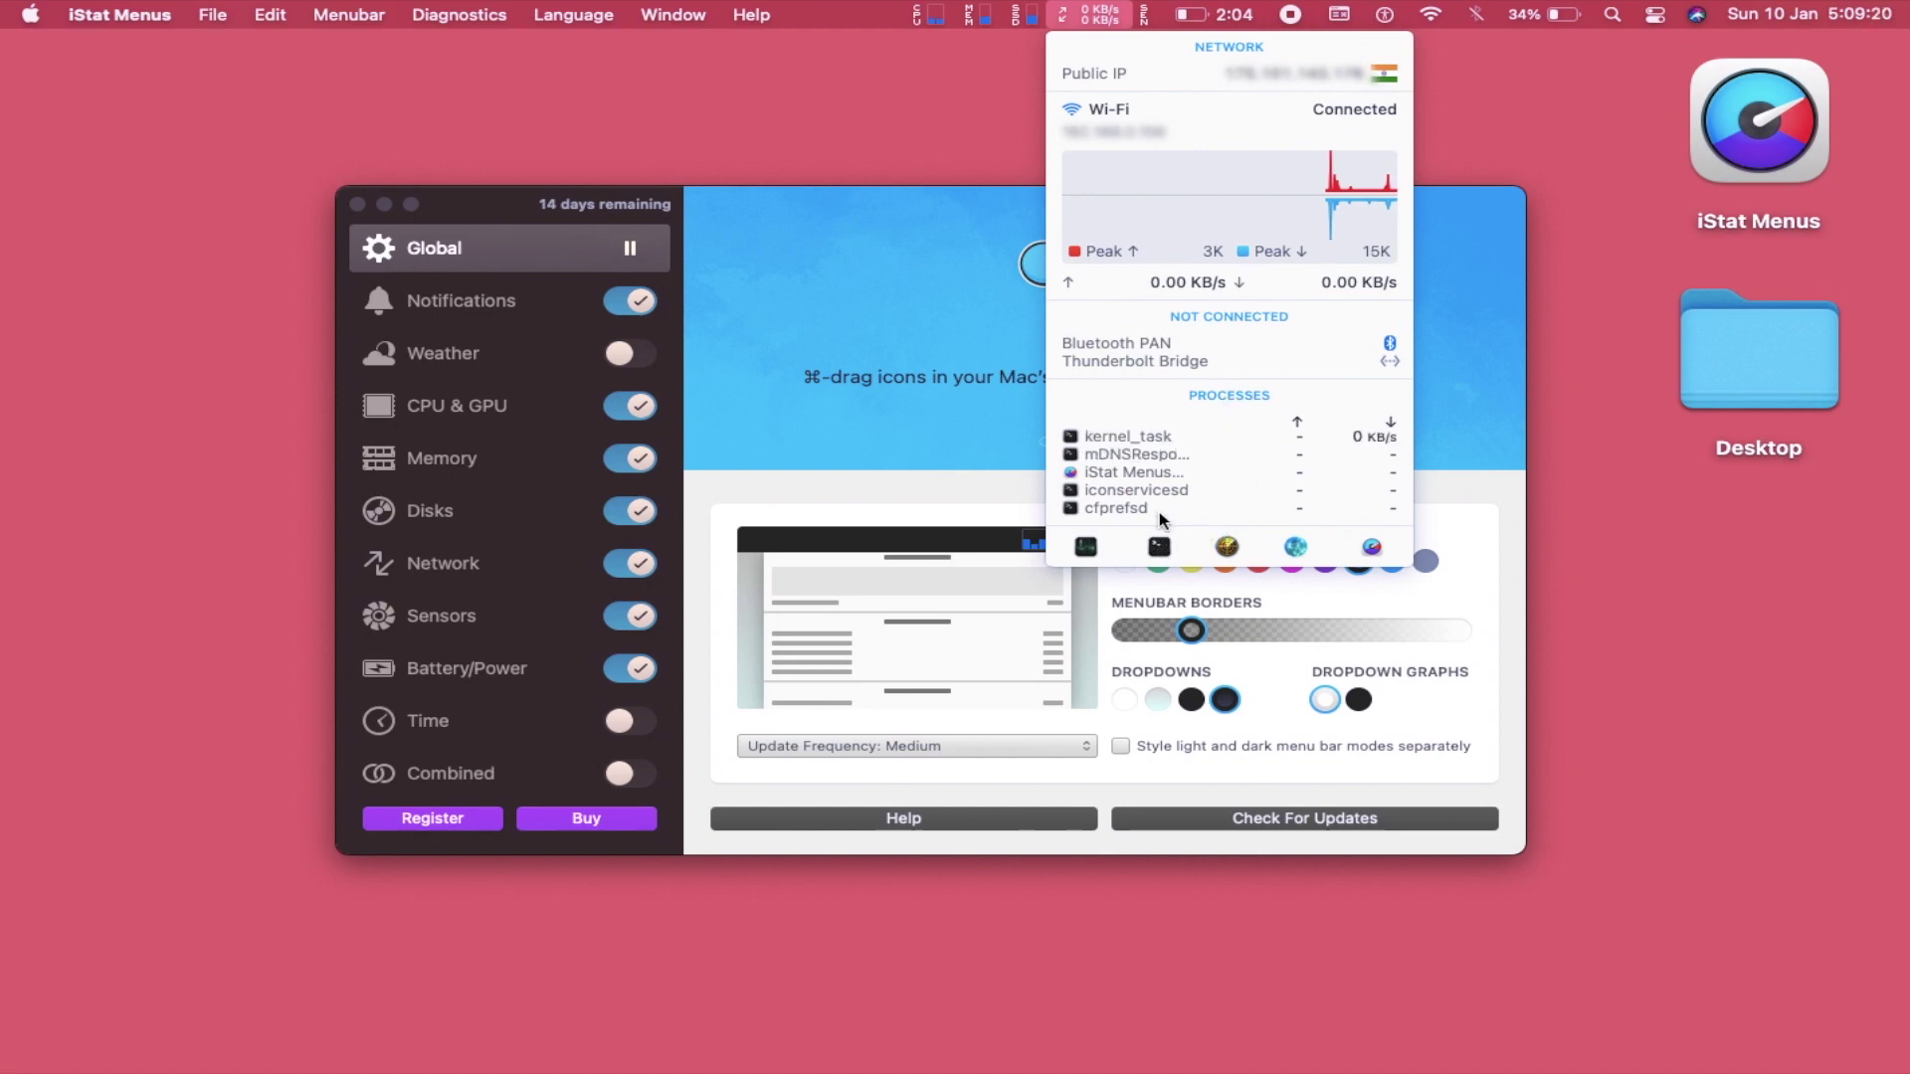
left_click(1147, 20)
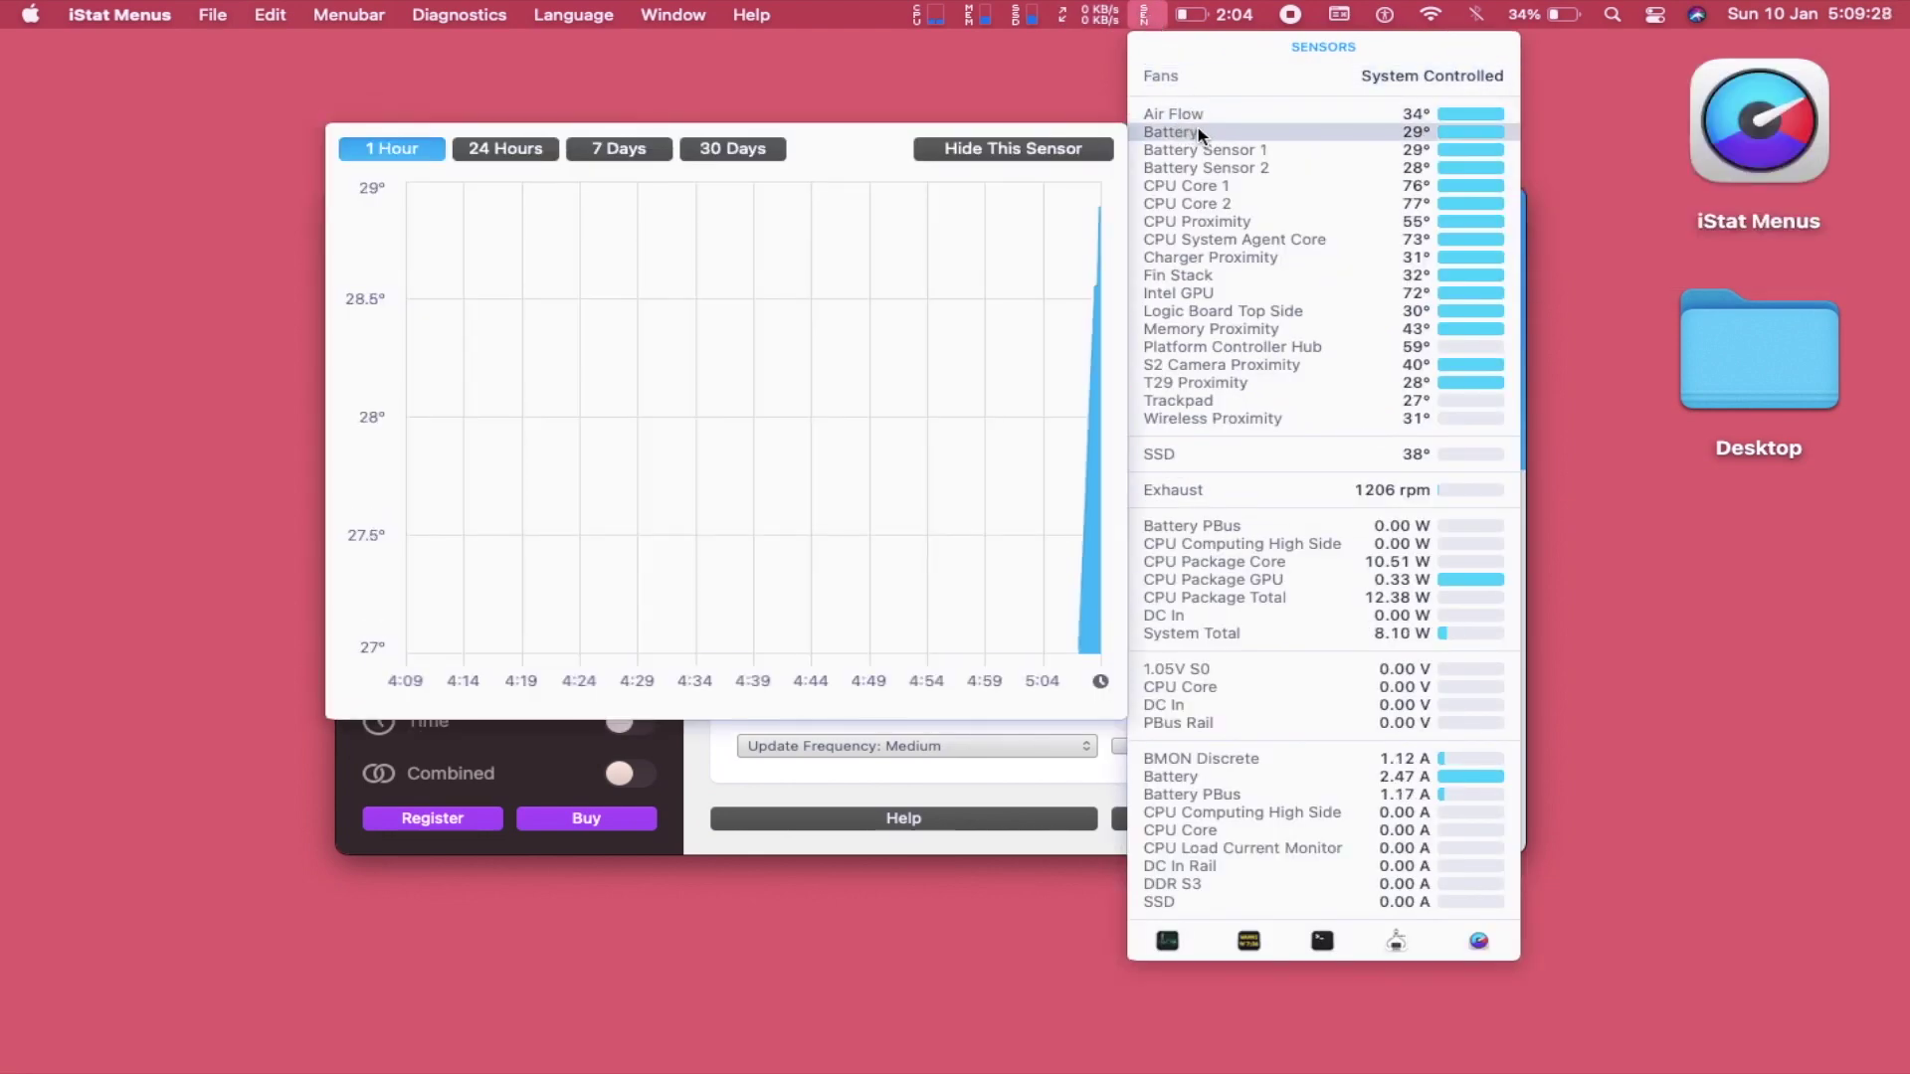
Step: Review sensor graphs and battery readings, returning to the Global settings pane with Medium update frequency
mouse_move(1219, 246)
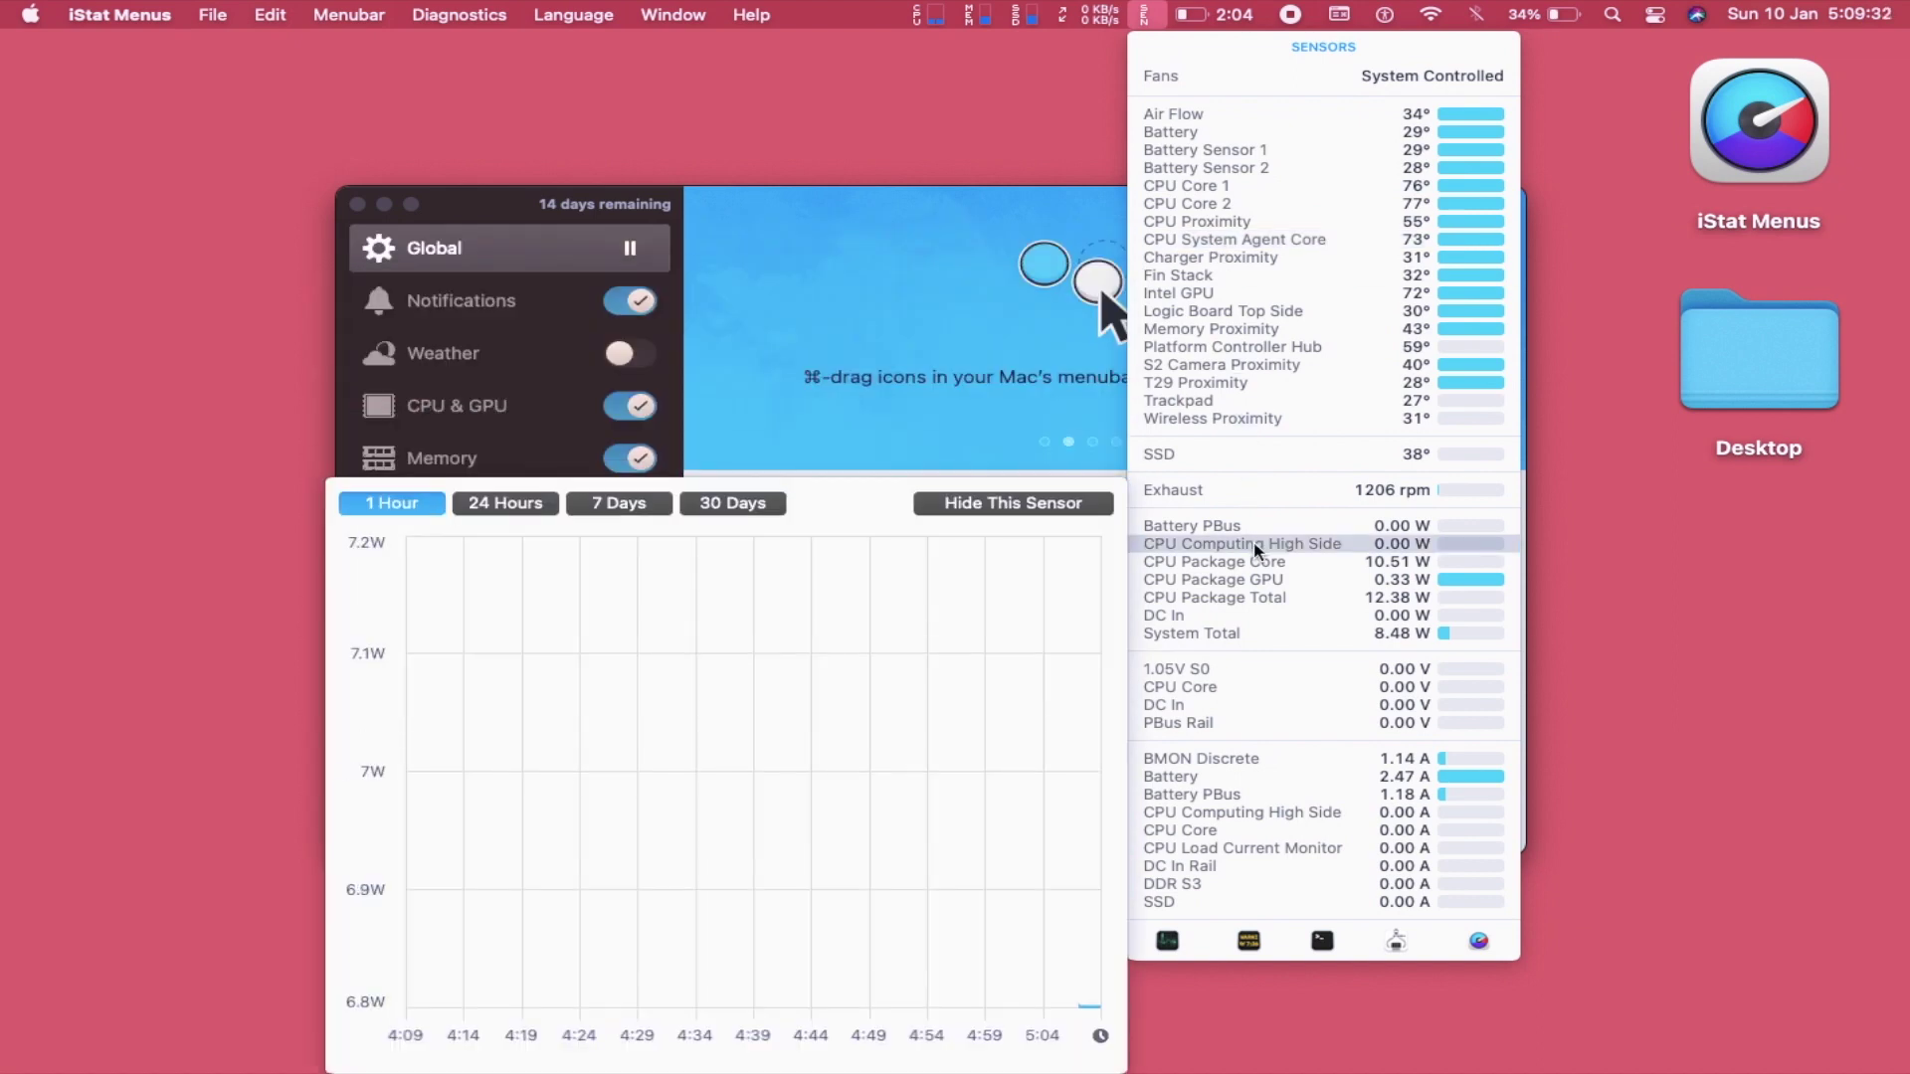
mouse_move(1278, 497)
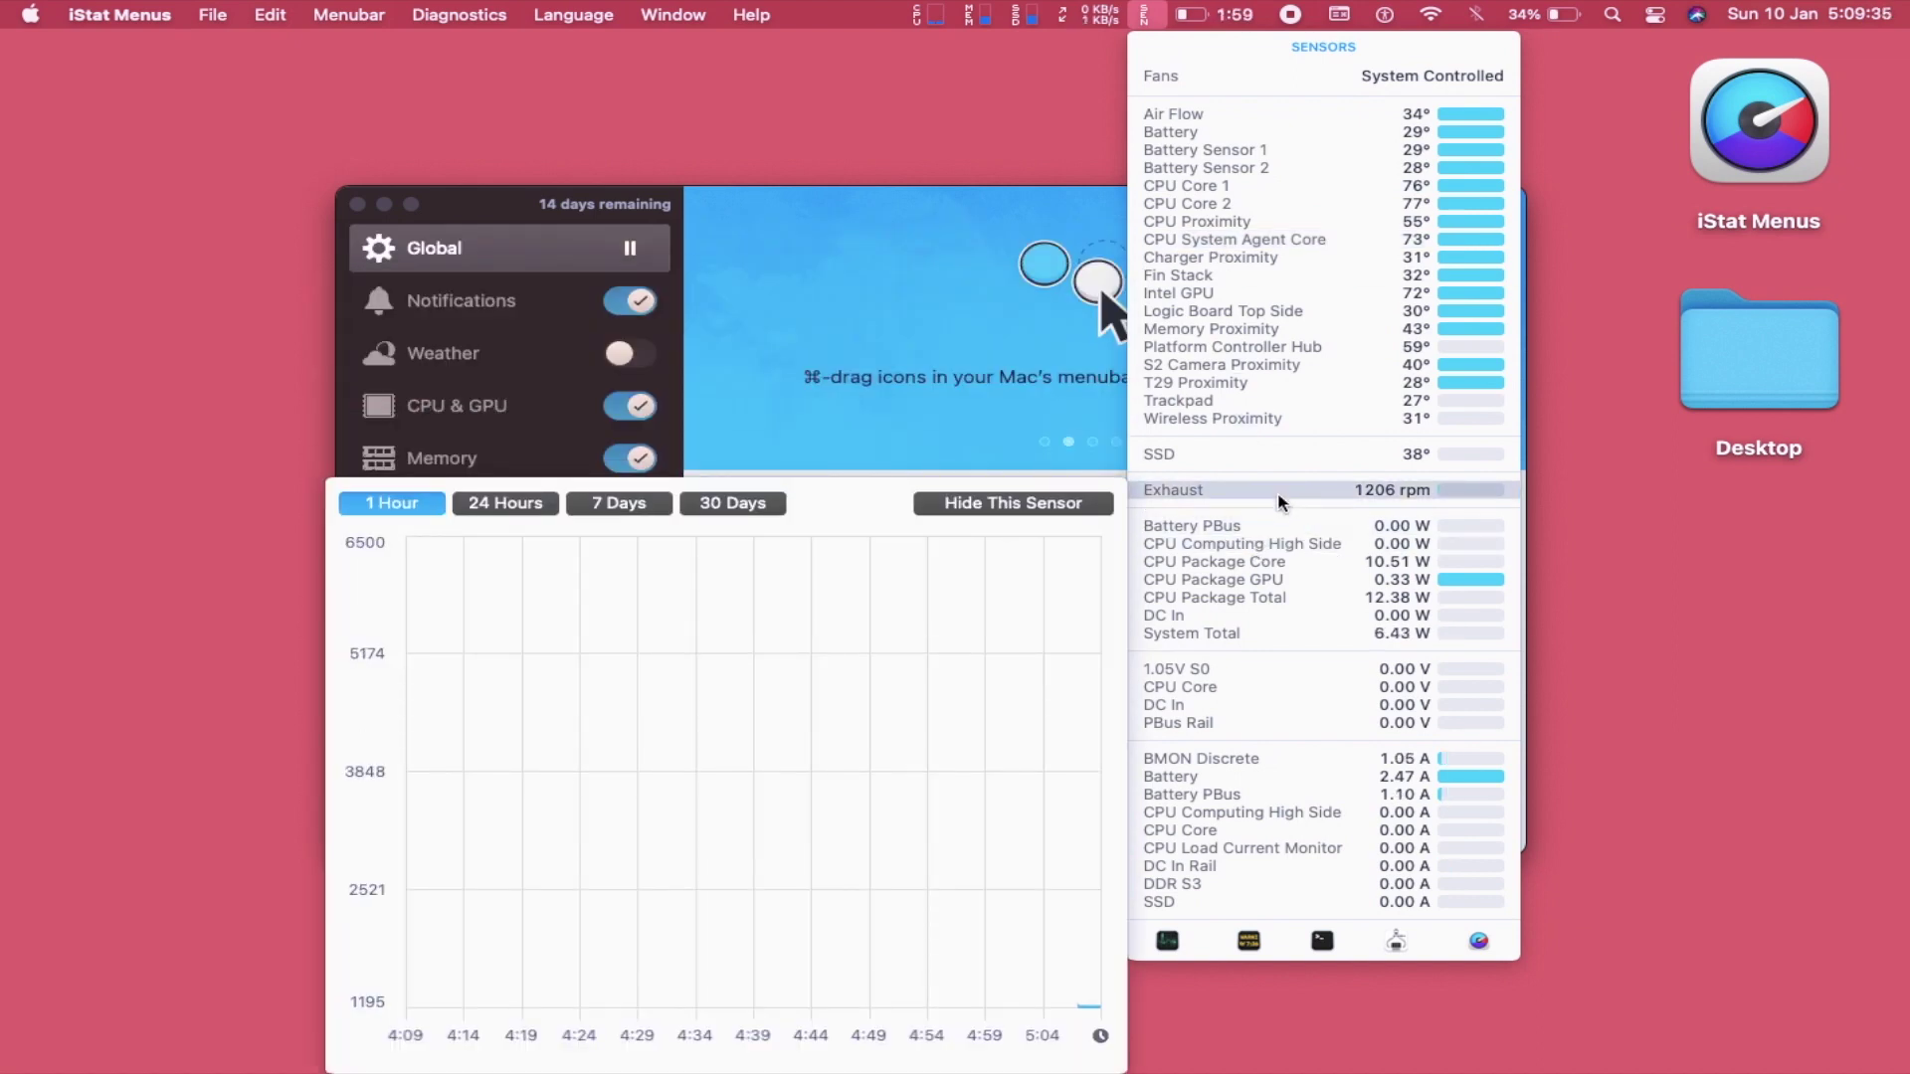
mouse_move(1304, 623)
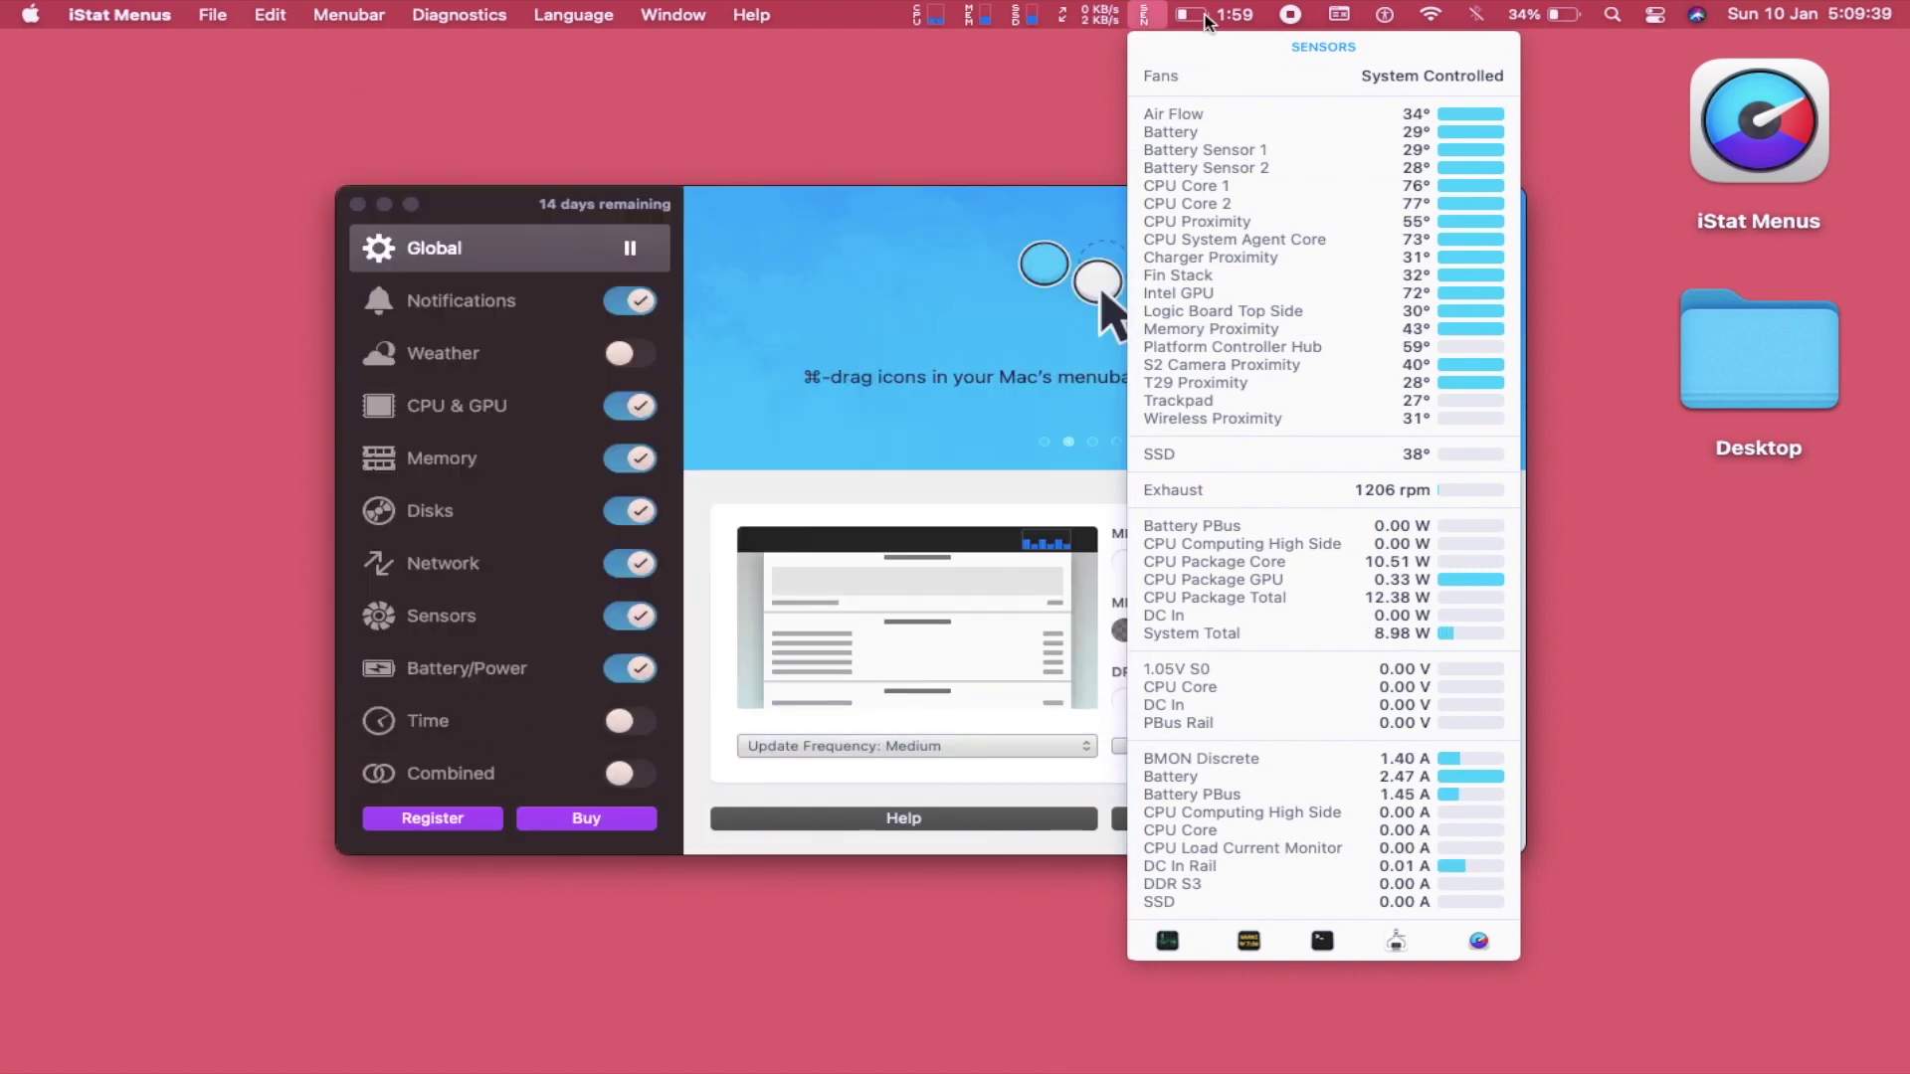
mouse_move(1207, 20)
mouse_move(1223, 76)
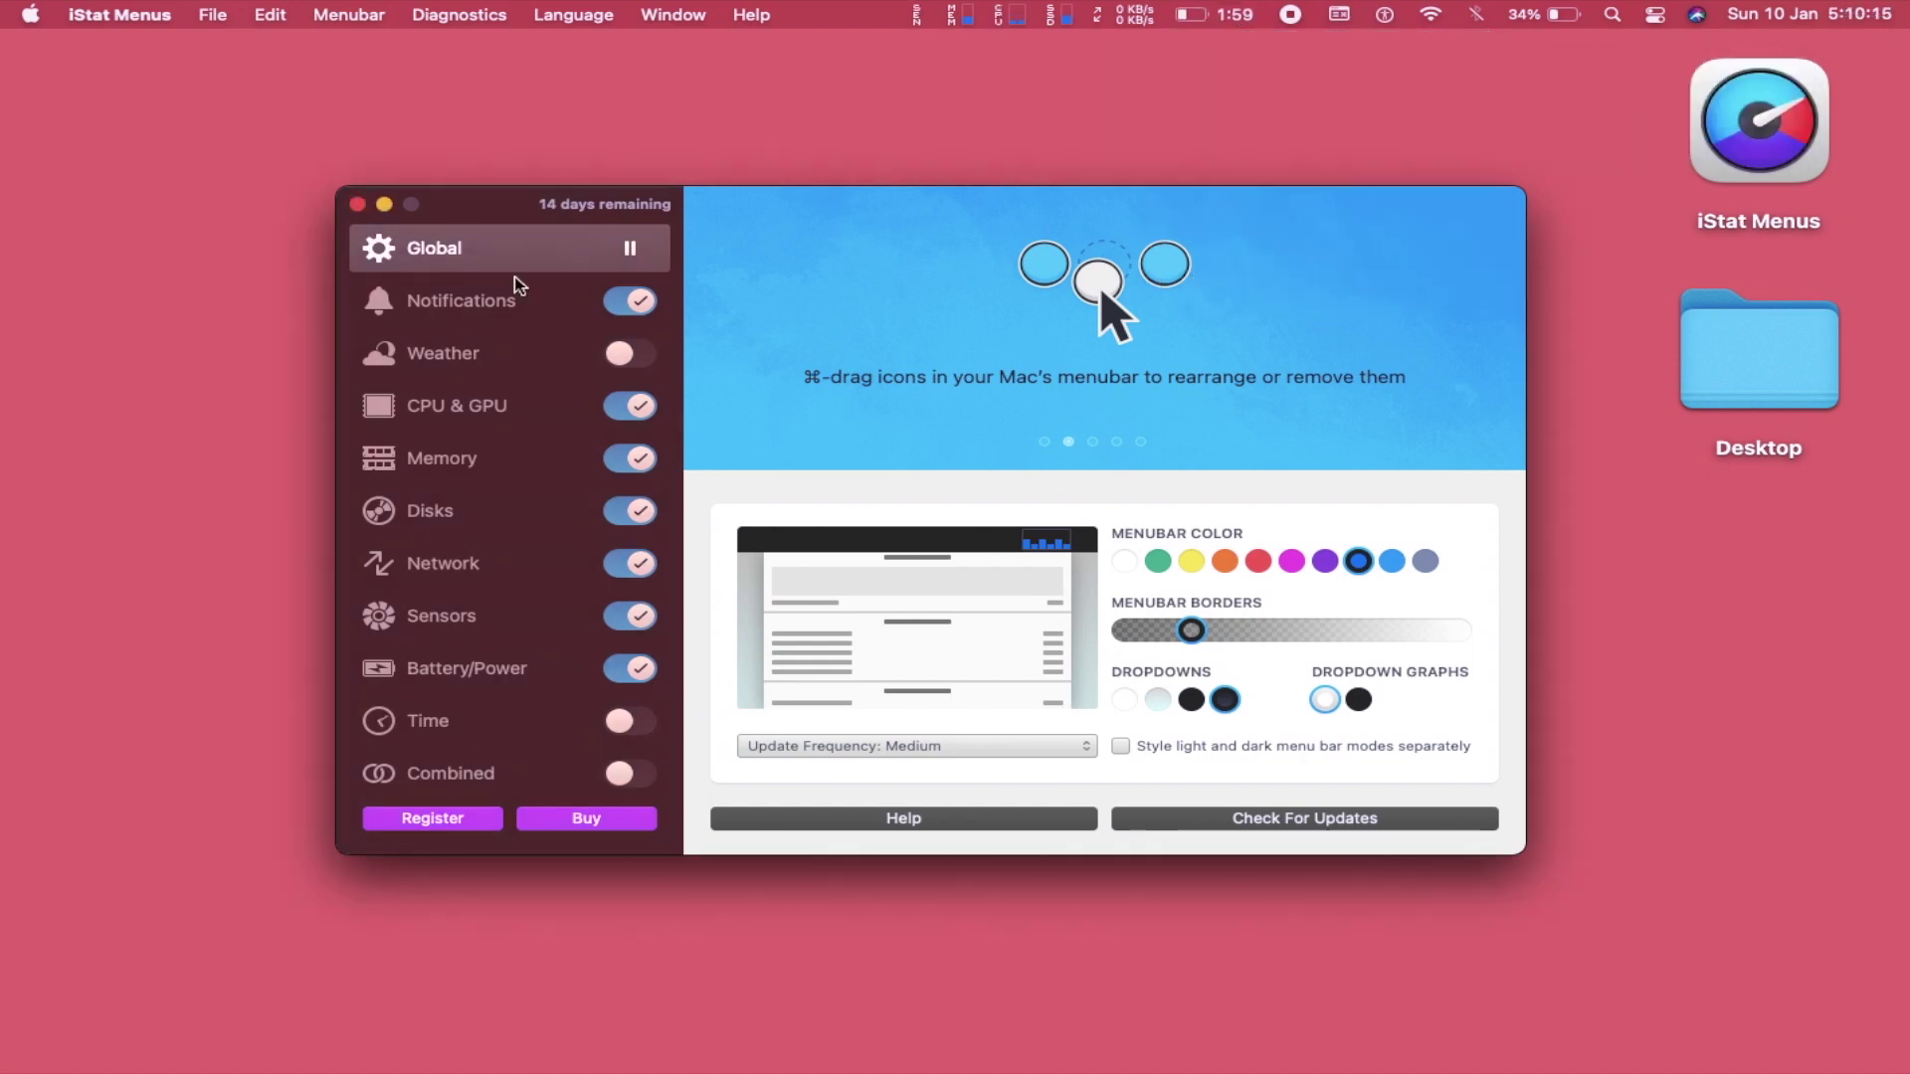
Step: Open the Update Frequency choices in iStat Menus' Global settings
left_click(1011, 751)
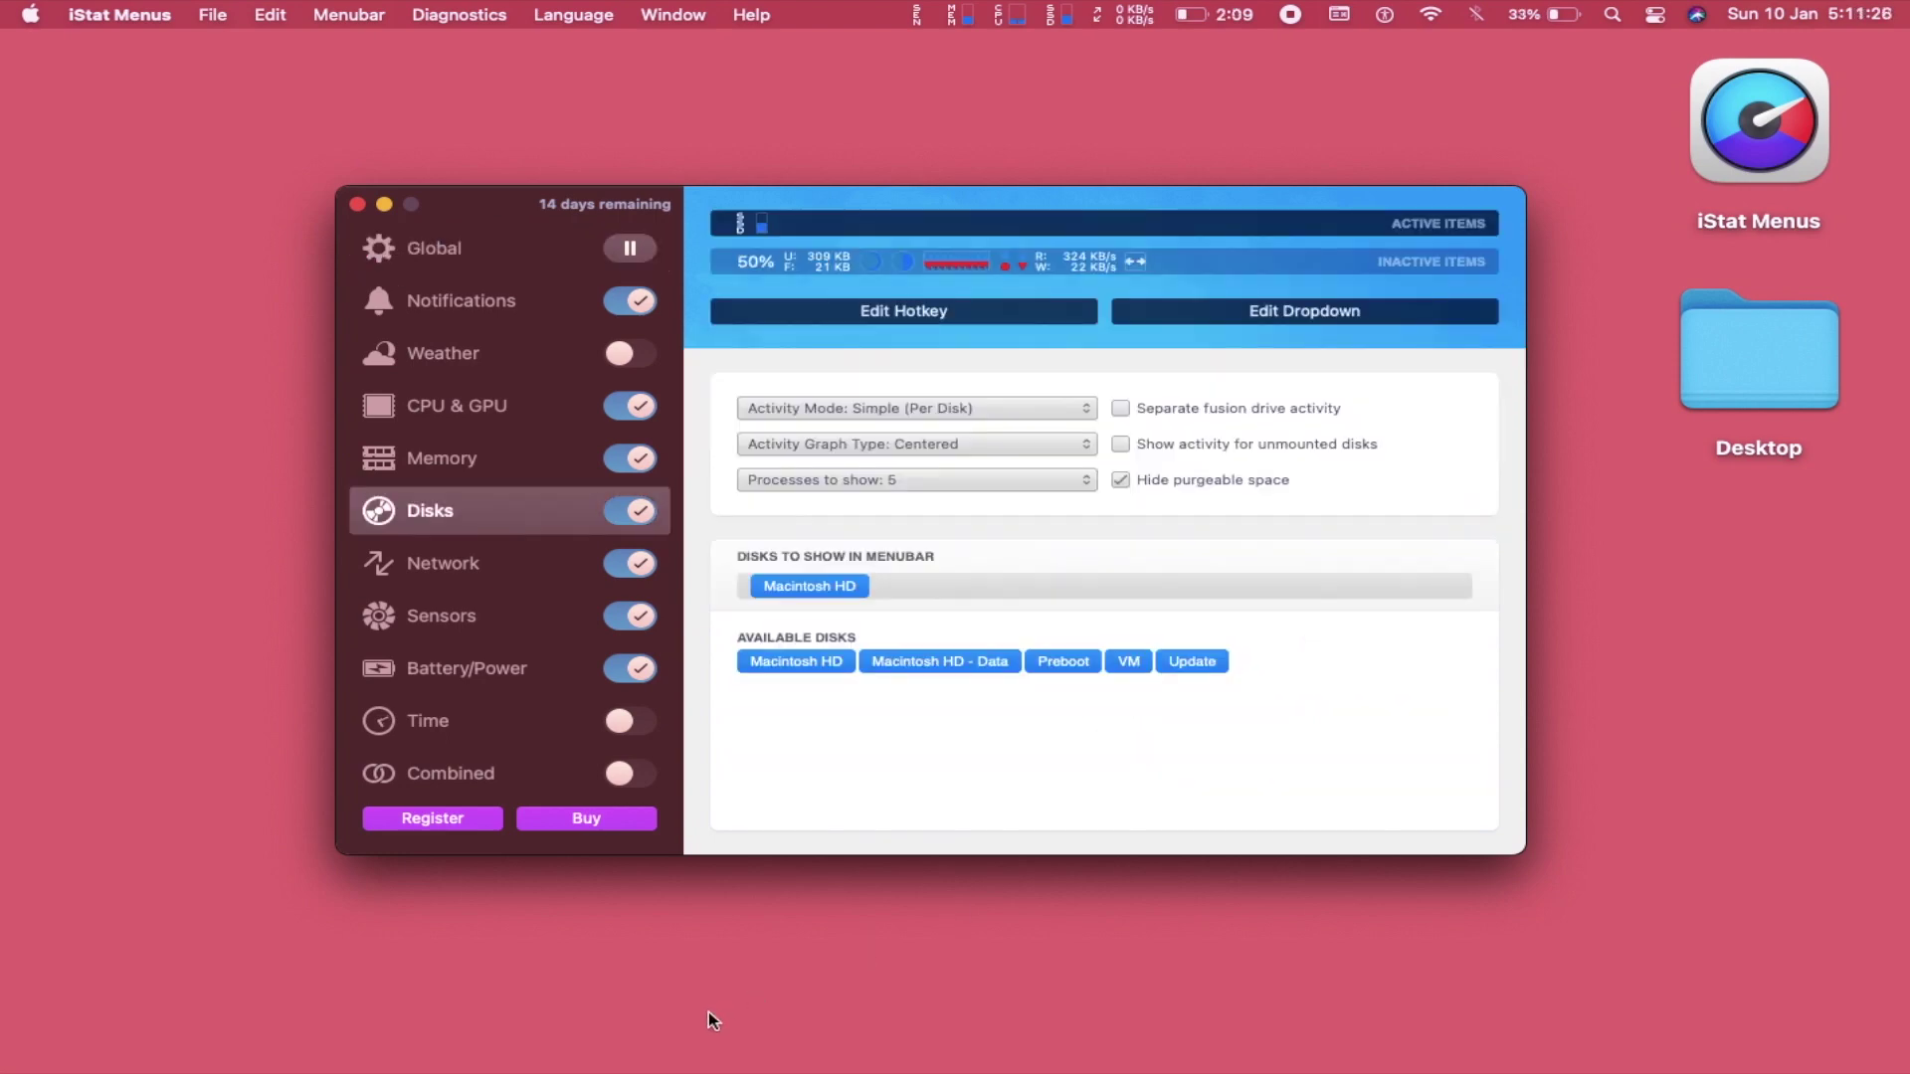
Step: Play the NVRAM/SMC reset YouTube video in Safari while checking iStat's CPU and network load
mouse_move(709, 1069)
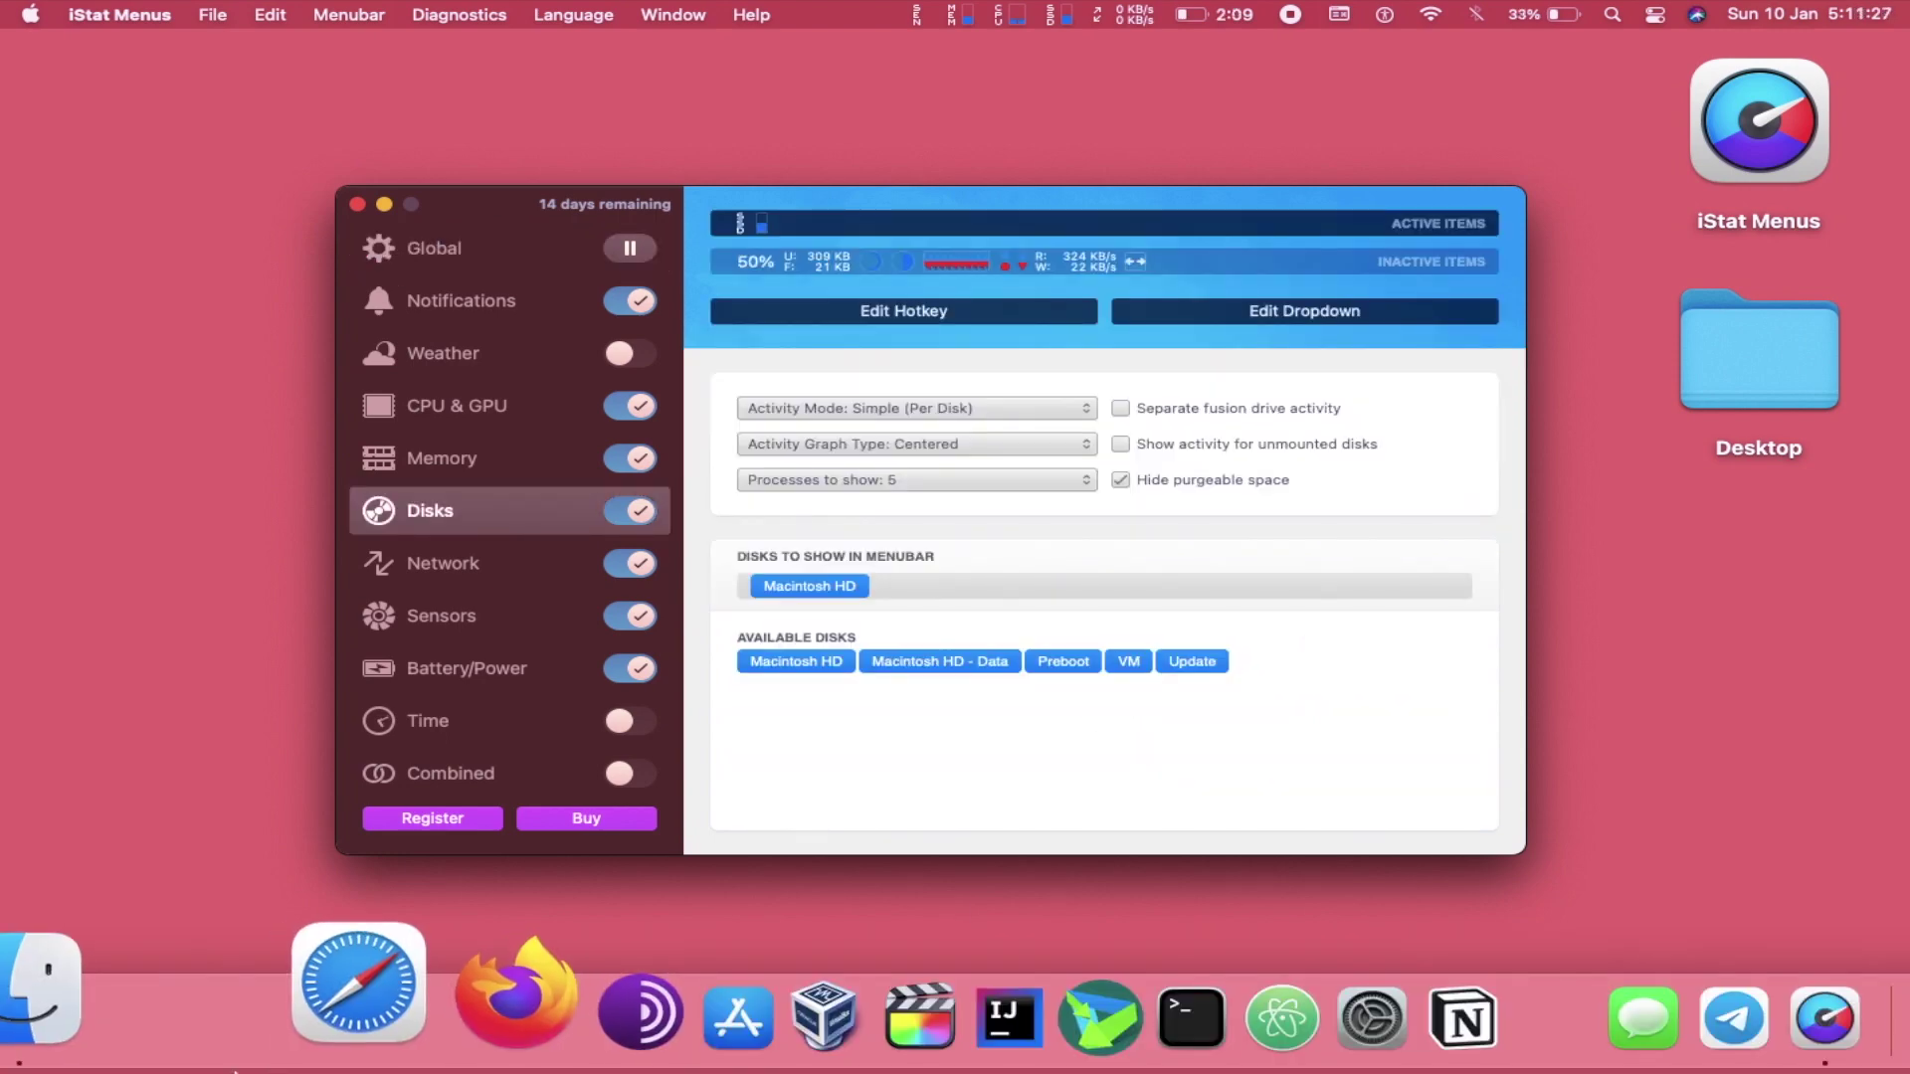
left_click(298, 1007)
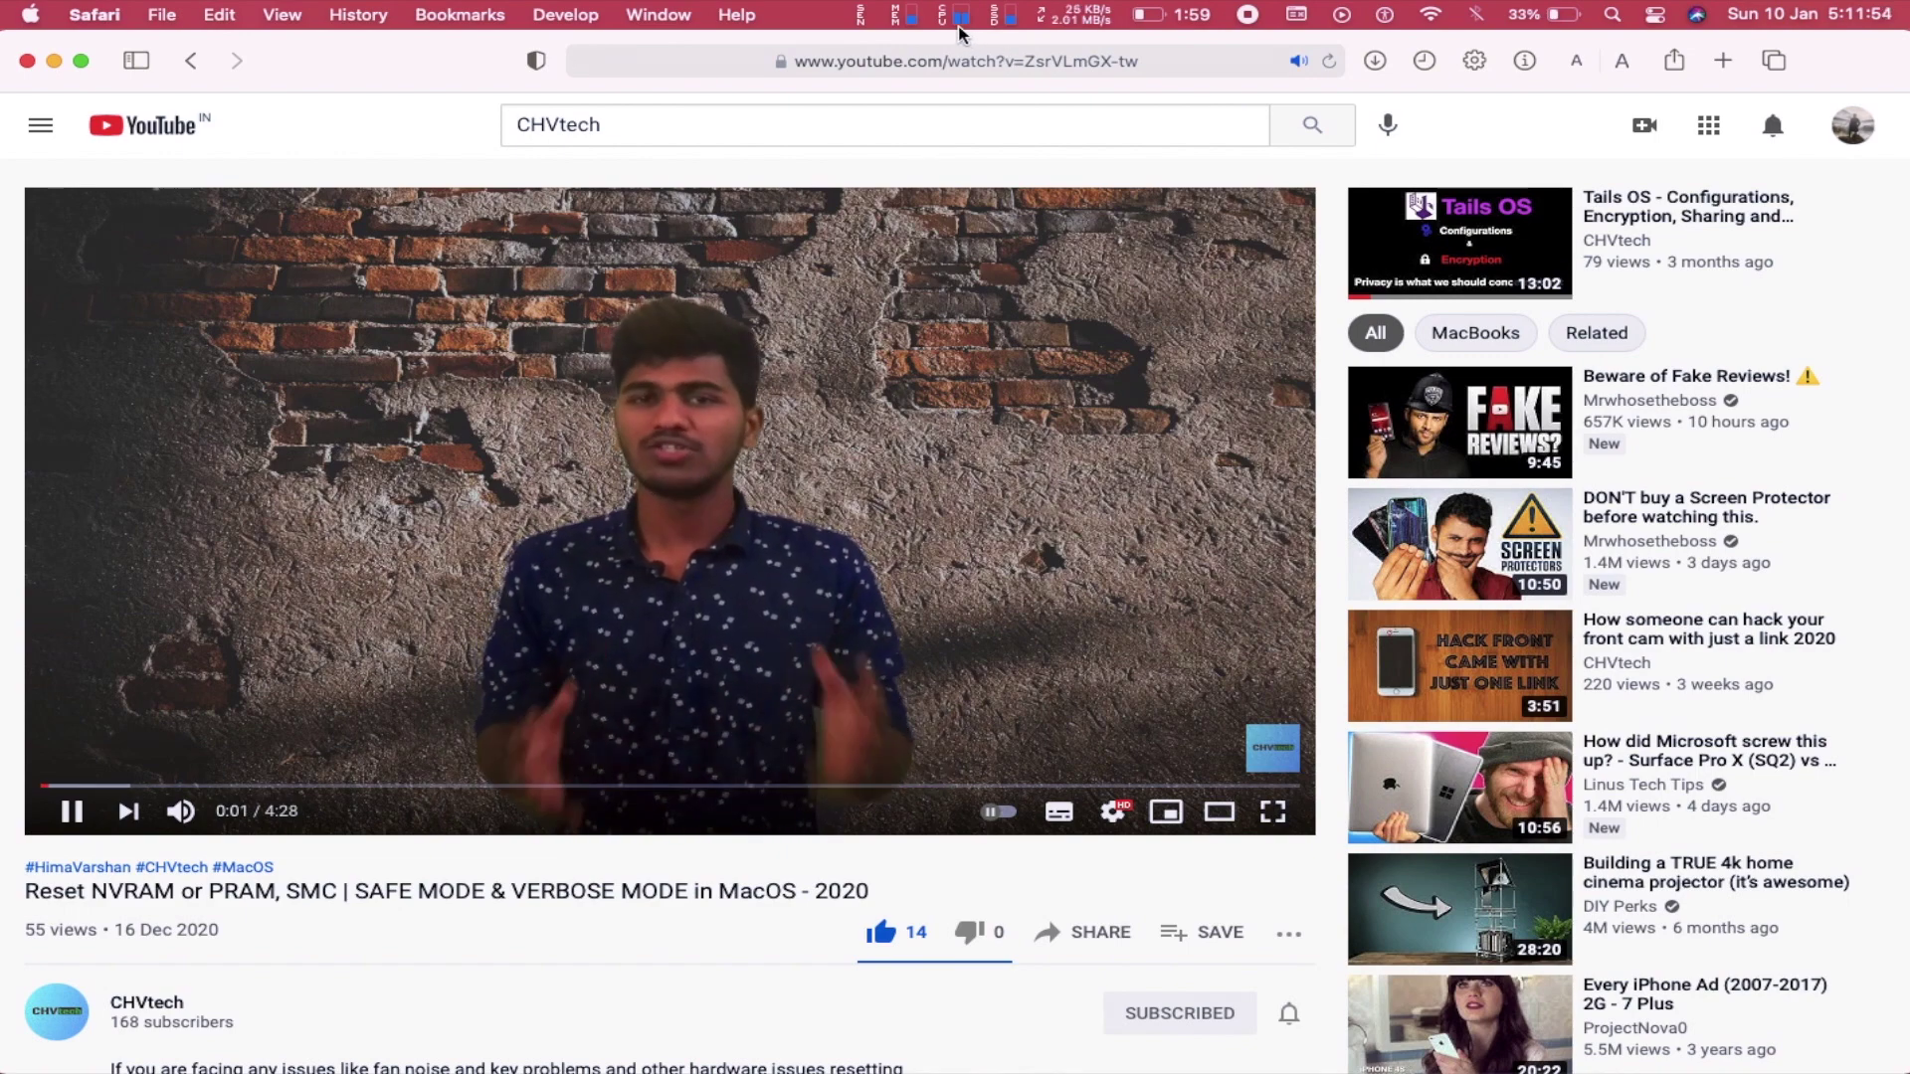
left_click(957, 14)
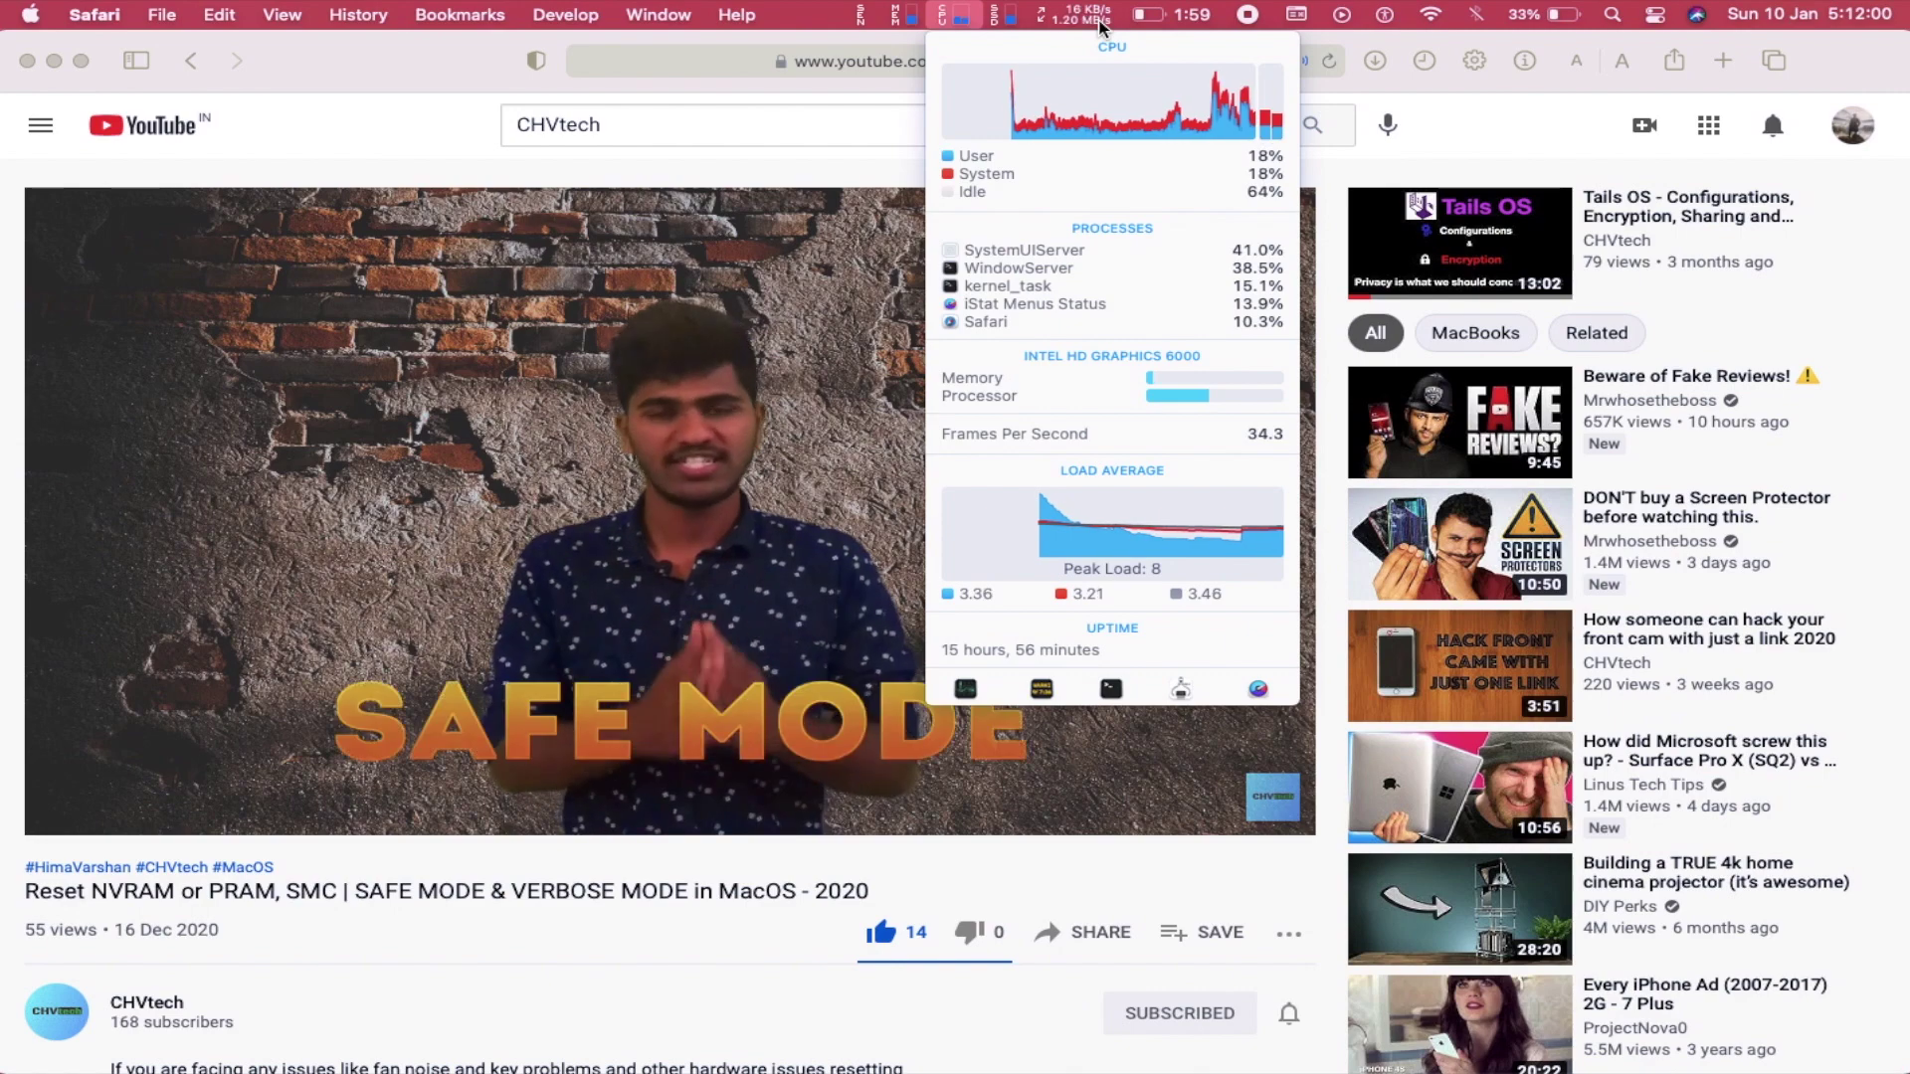
mouse_move(1090, 16)
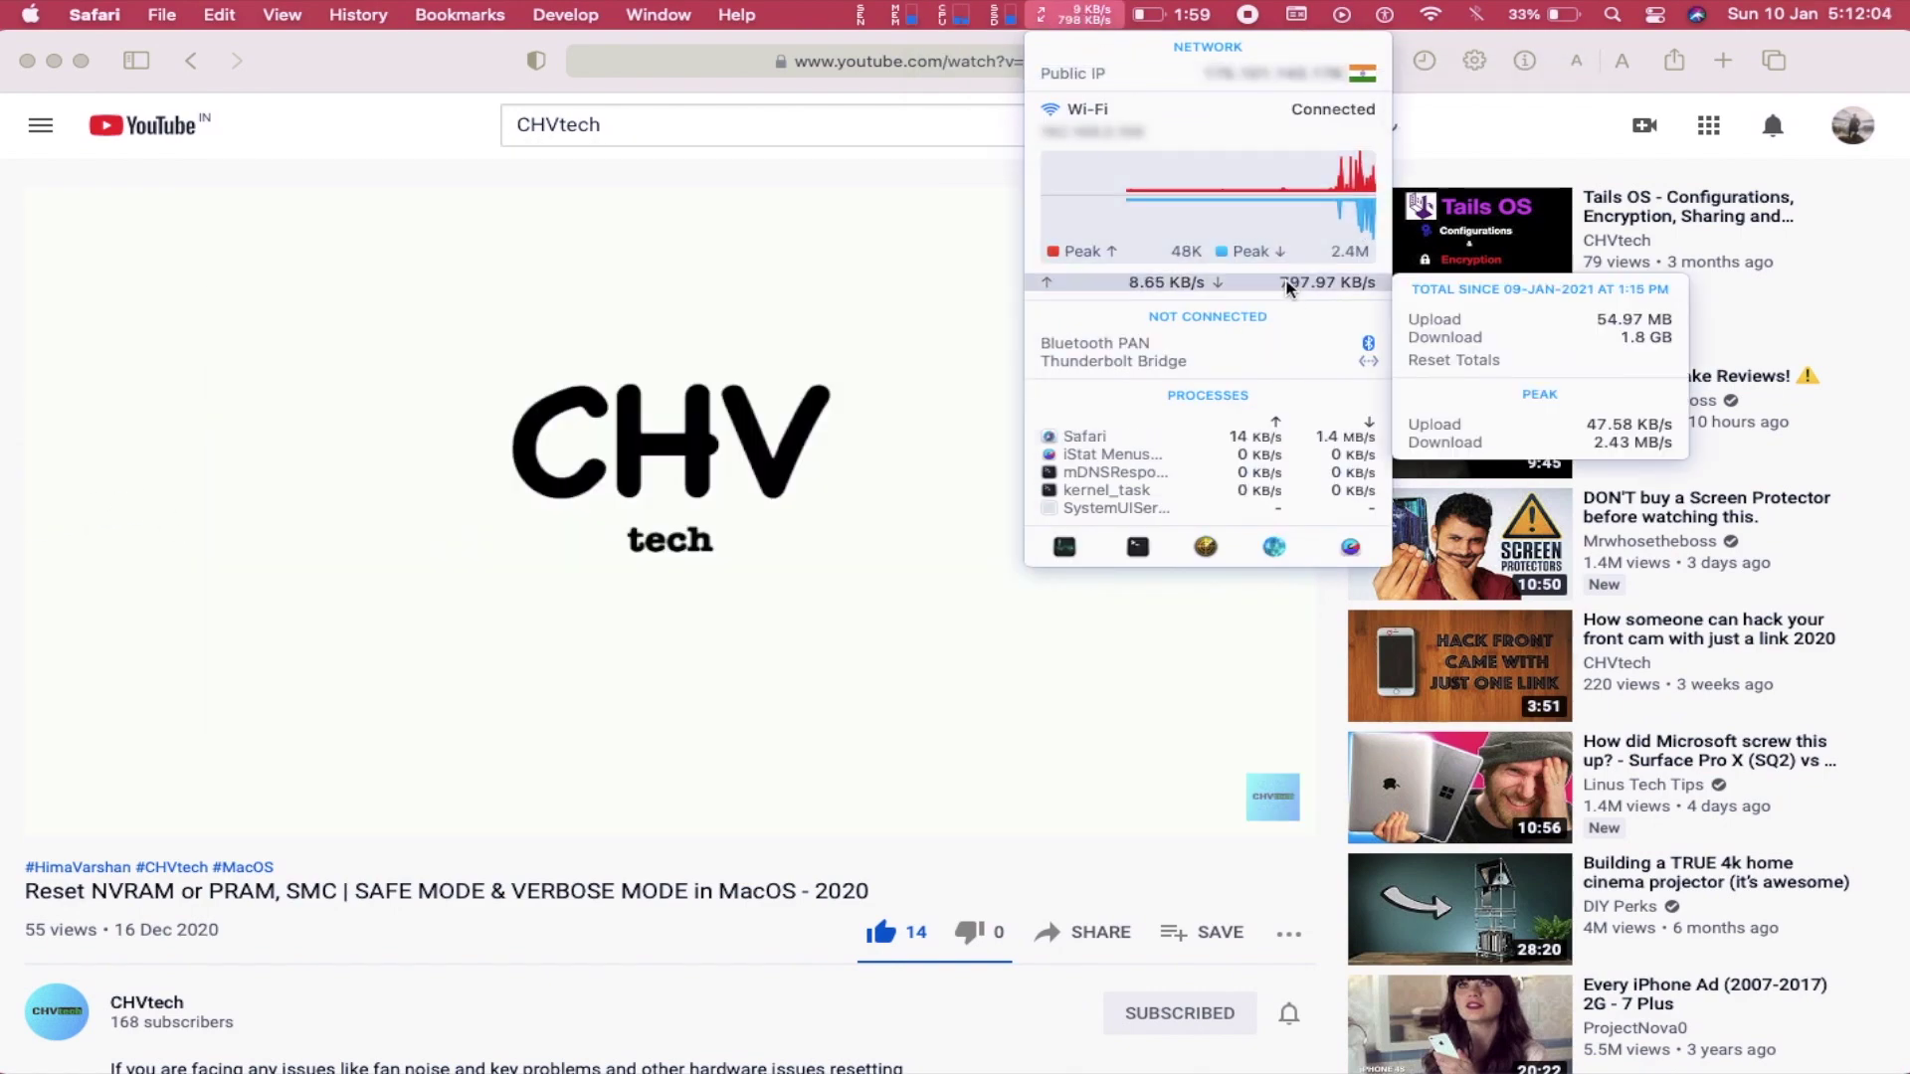
mouse_move(1159, 364)
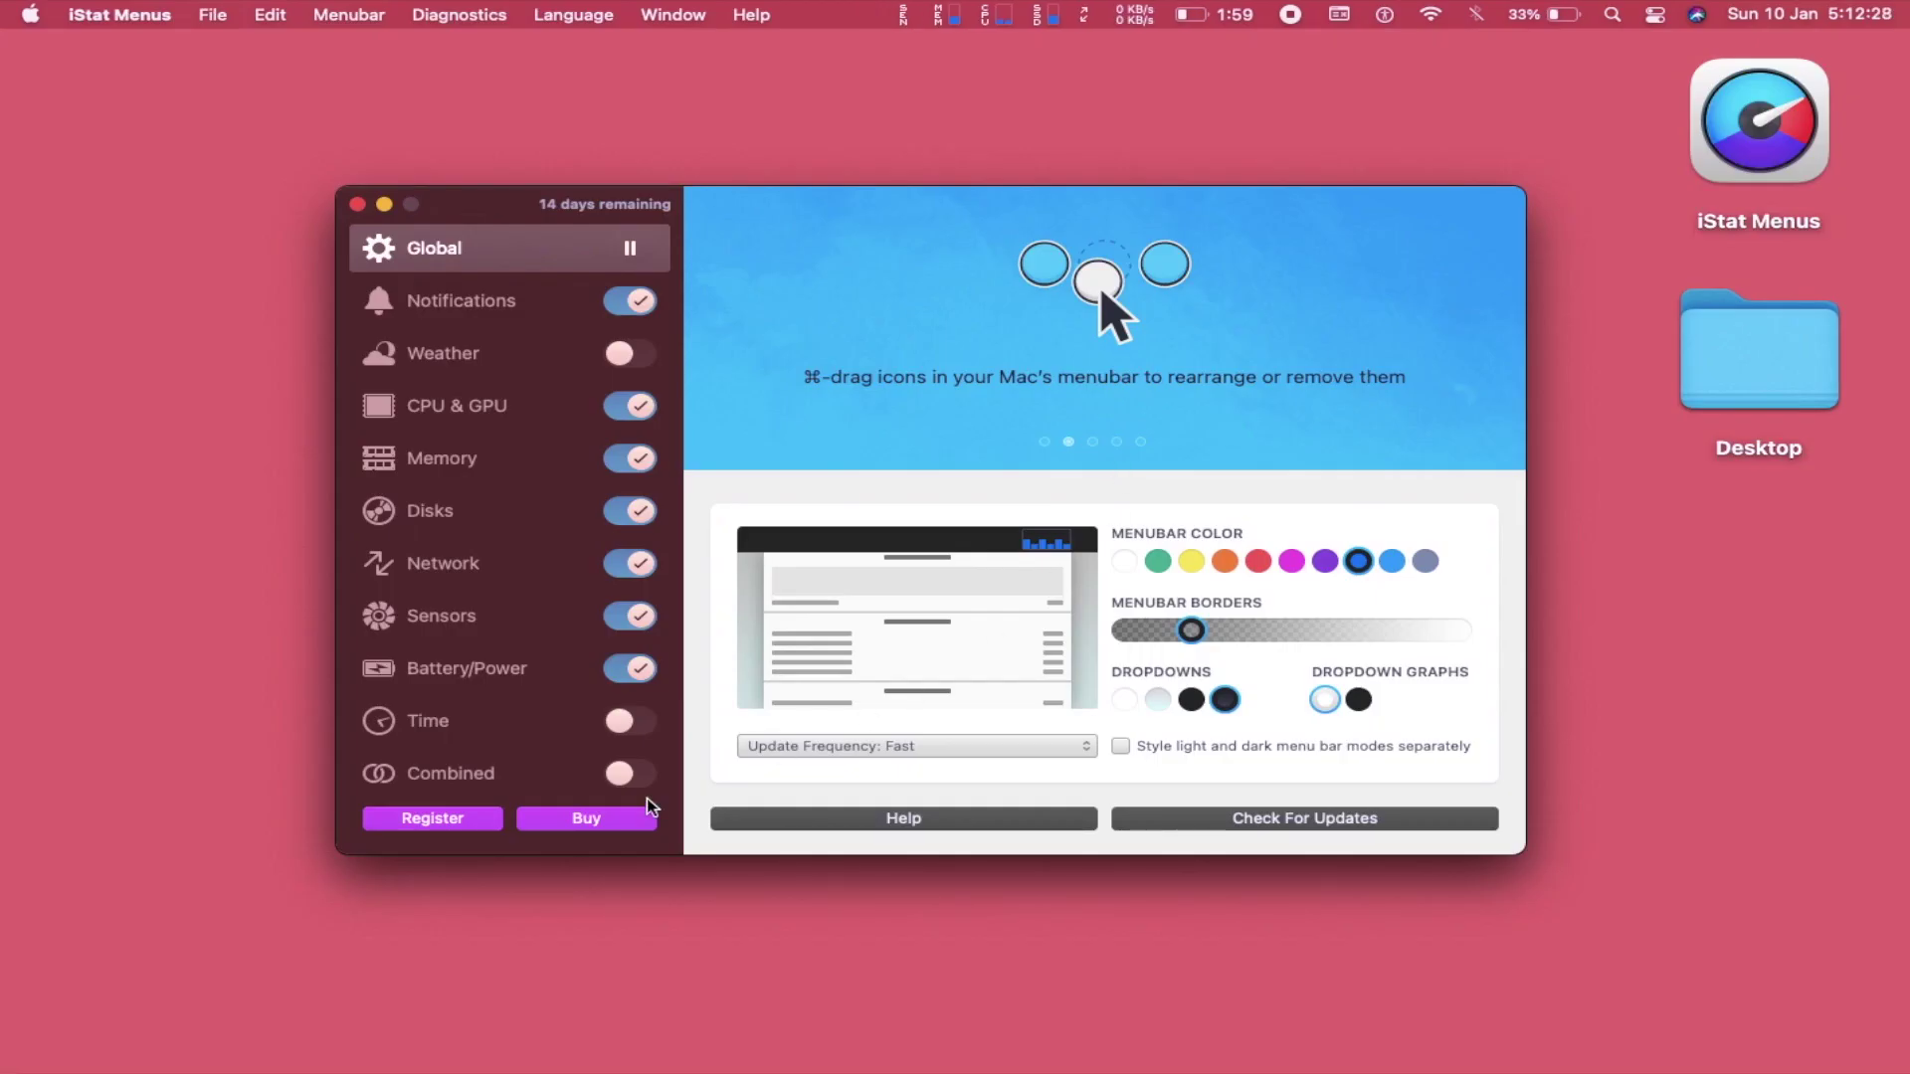
Step: View the iStat Menus licence purchase options, then dismiss them without buying
left_click(587, 818)
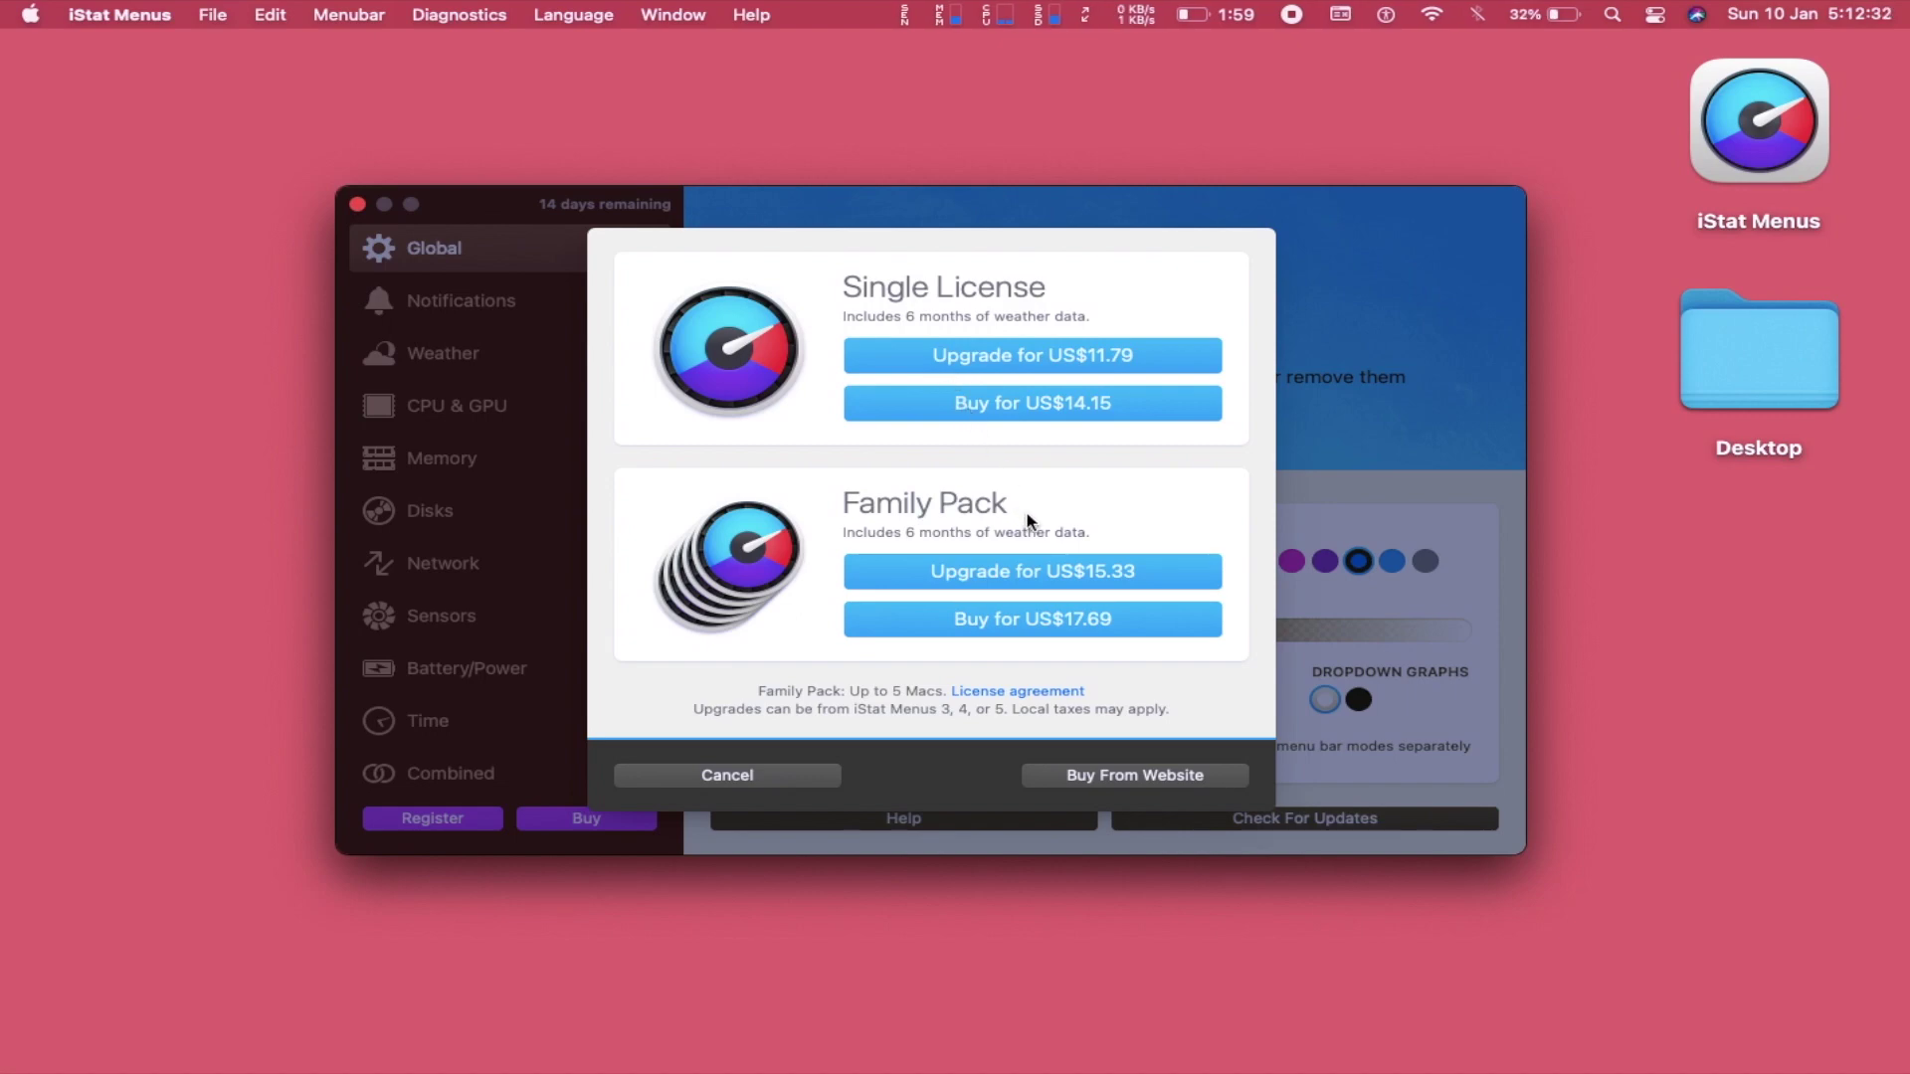
left_click(814, 777)
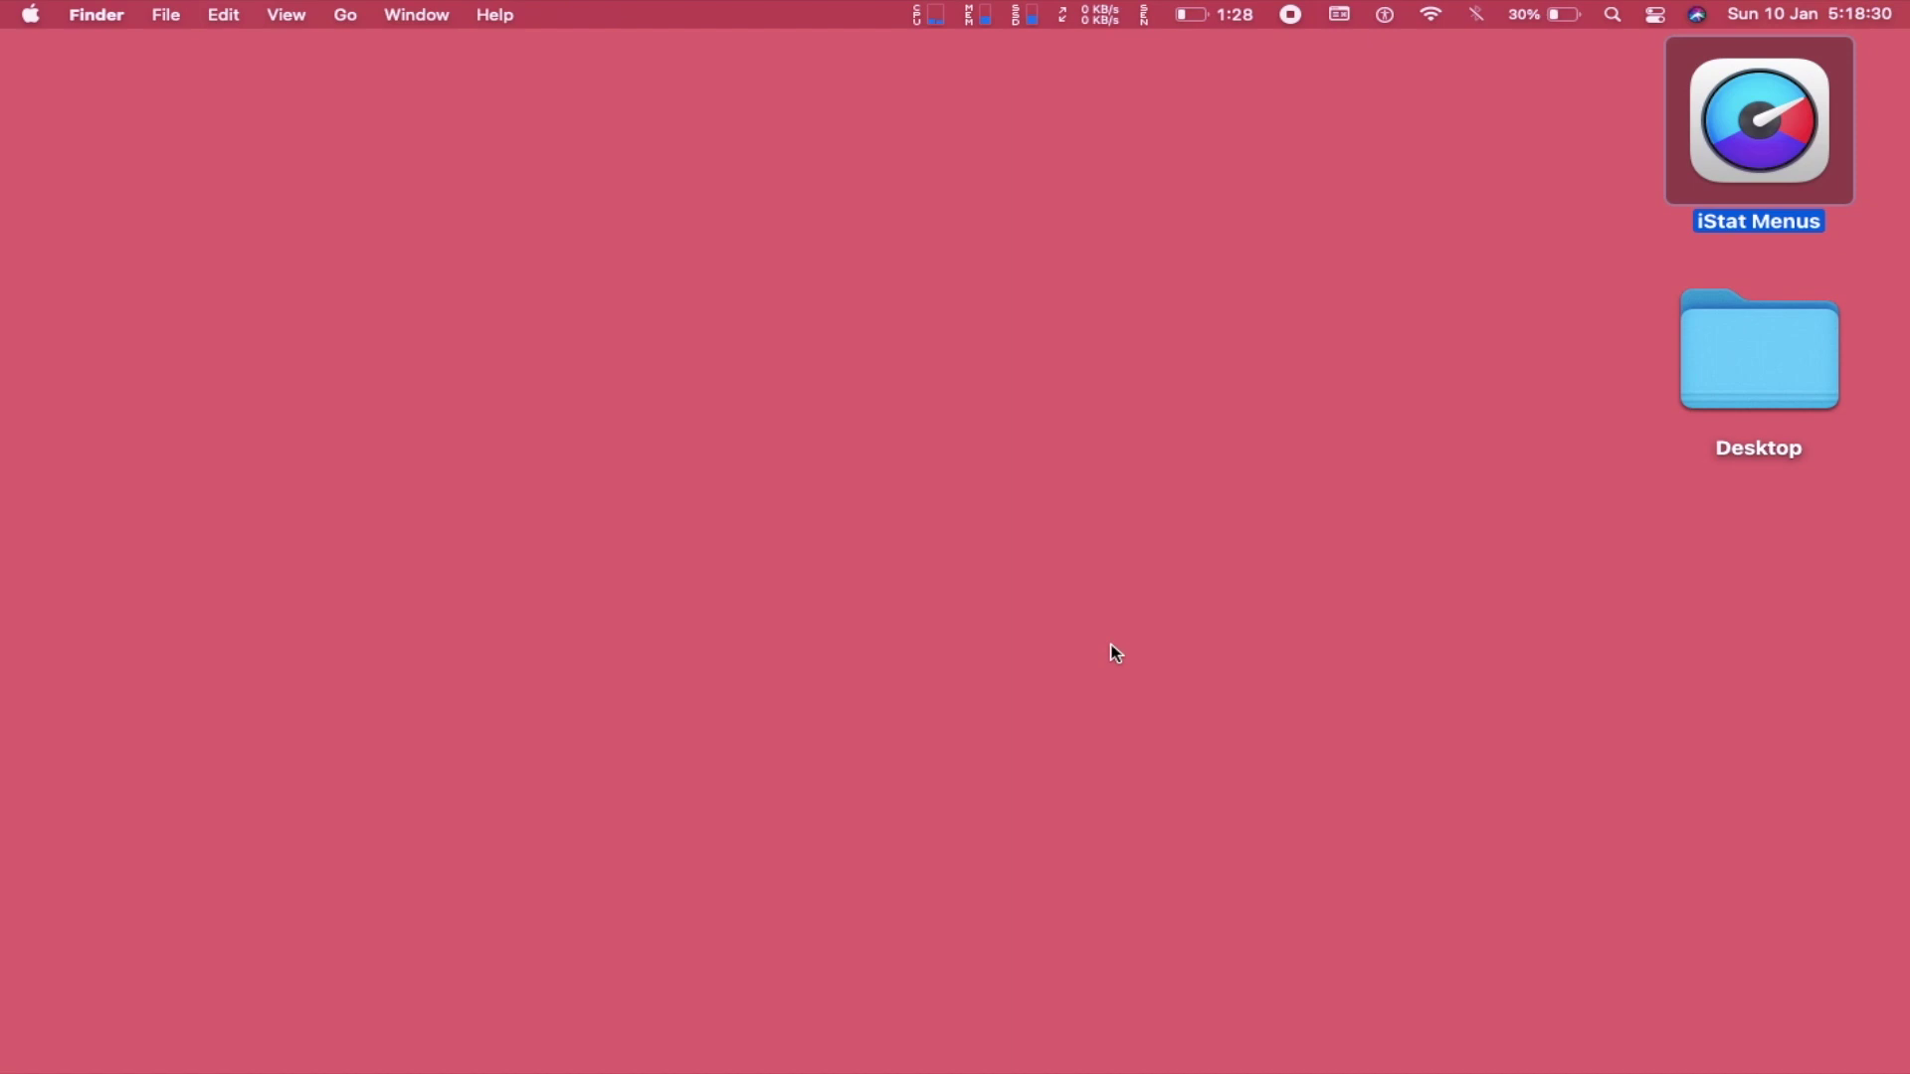
Step: Launch AppCleaner from Spotlight and show its list of installed applications
key("super+space")
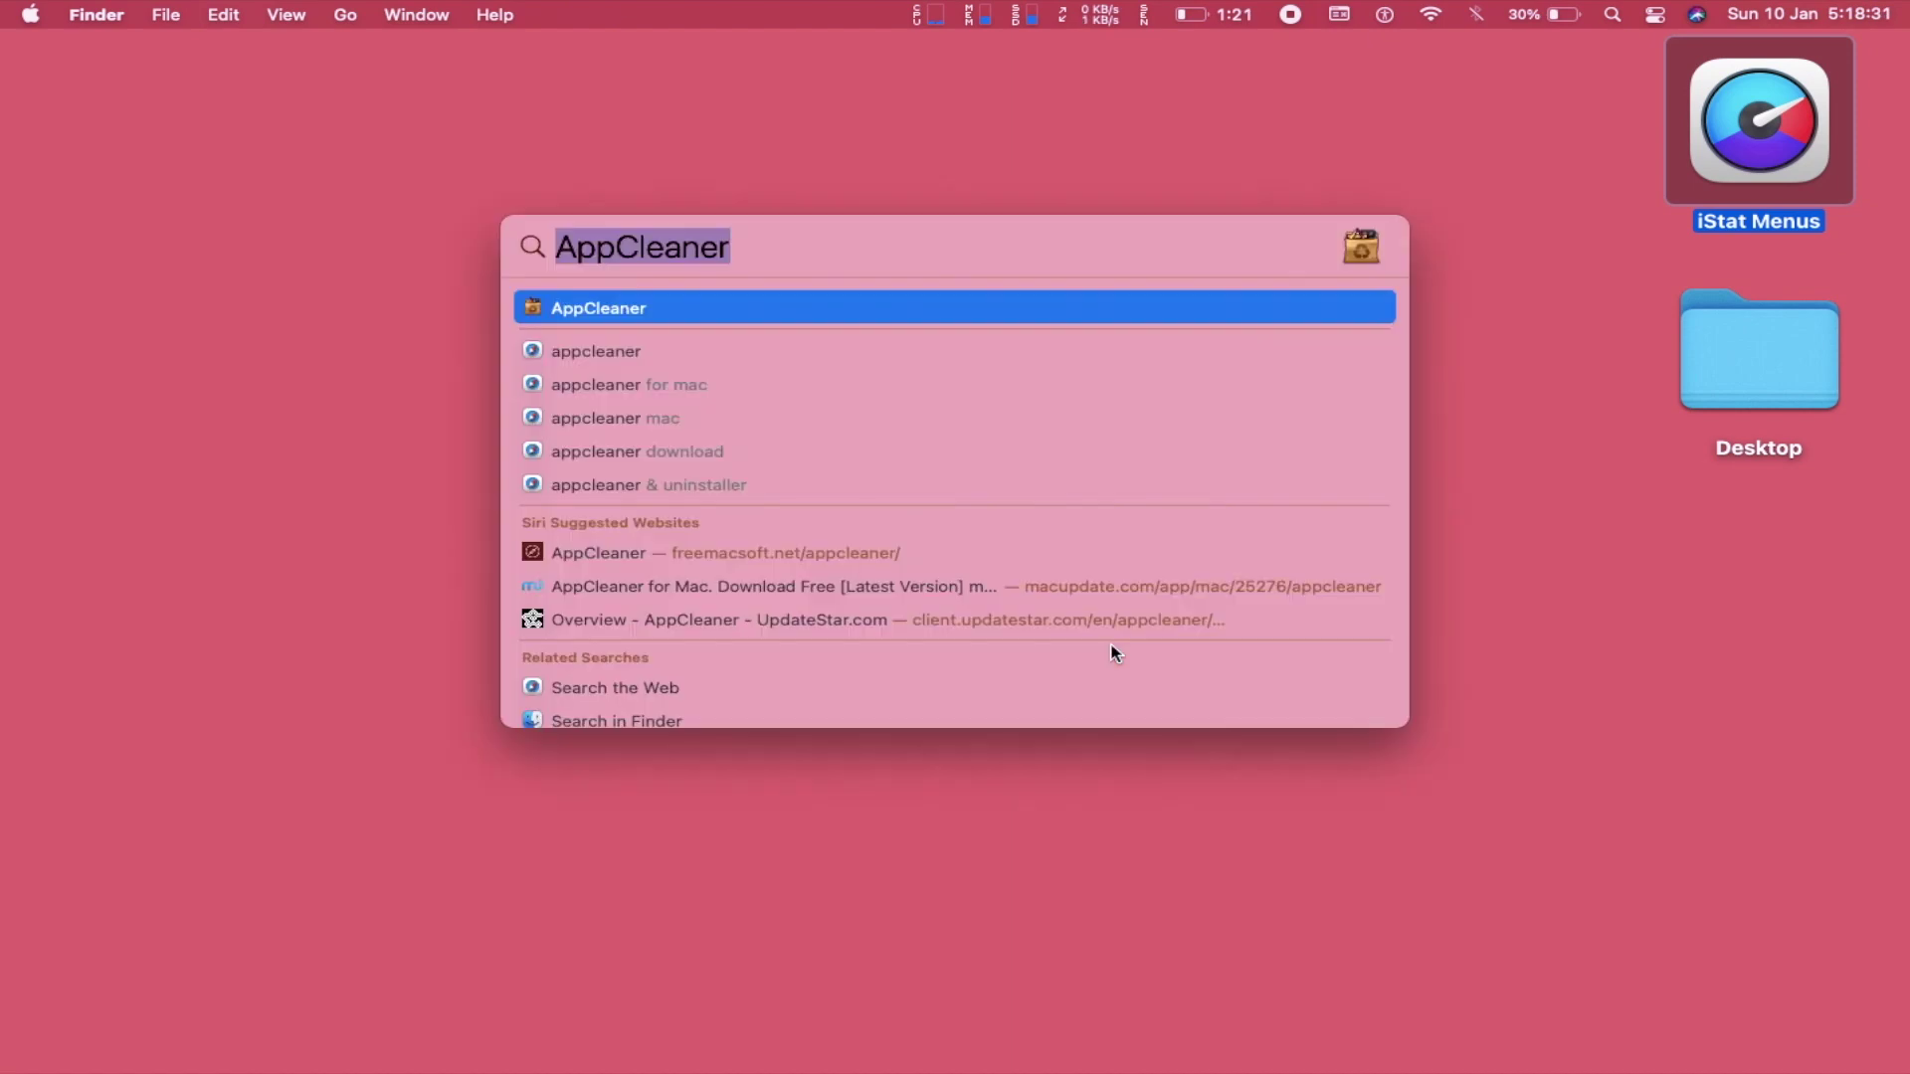
type("app")
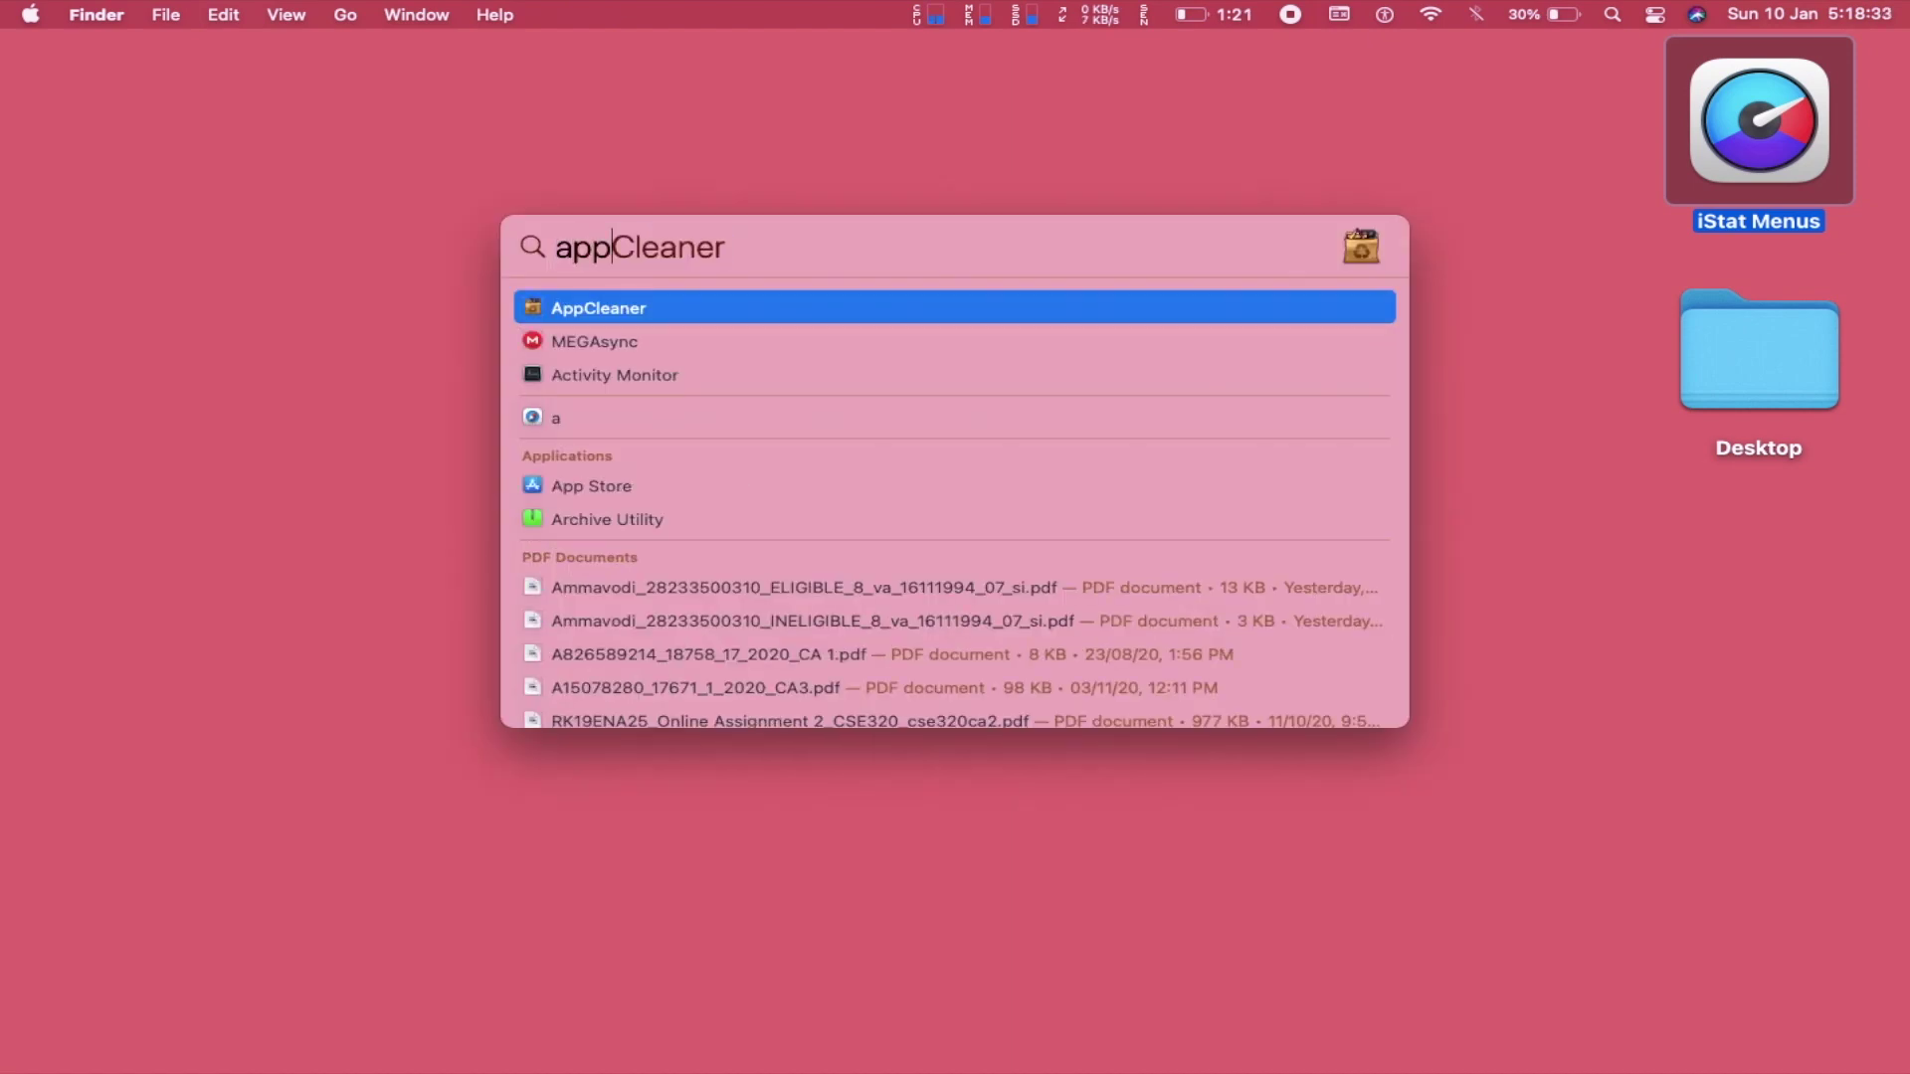
key("Return")
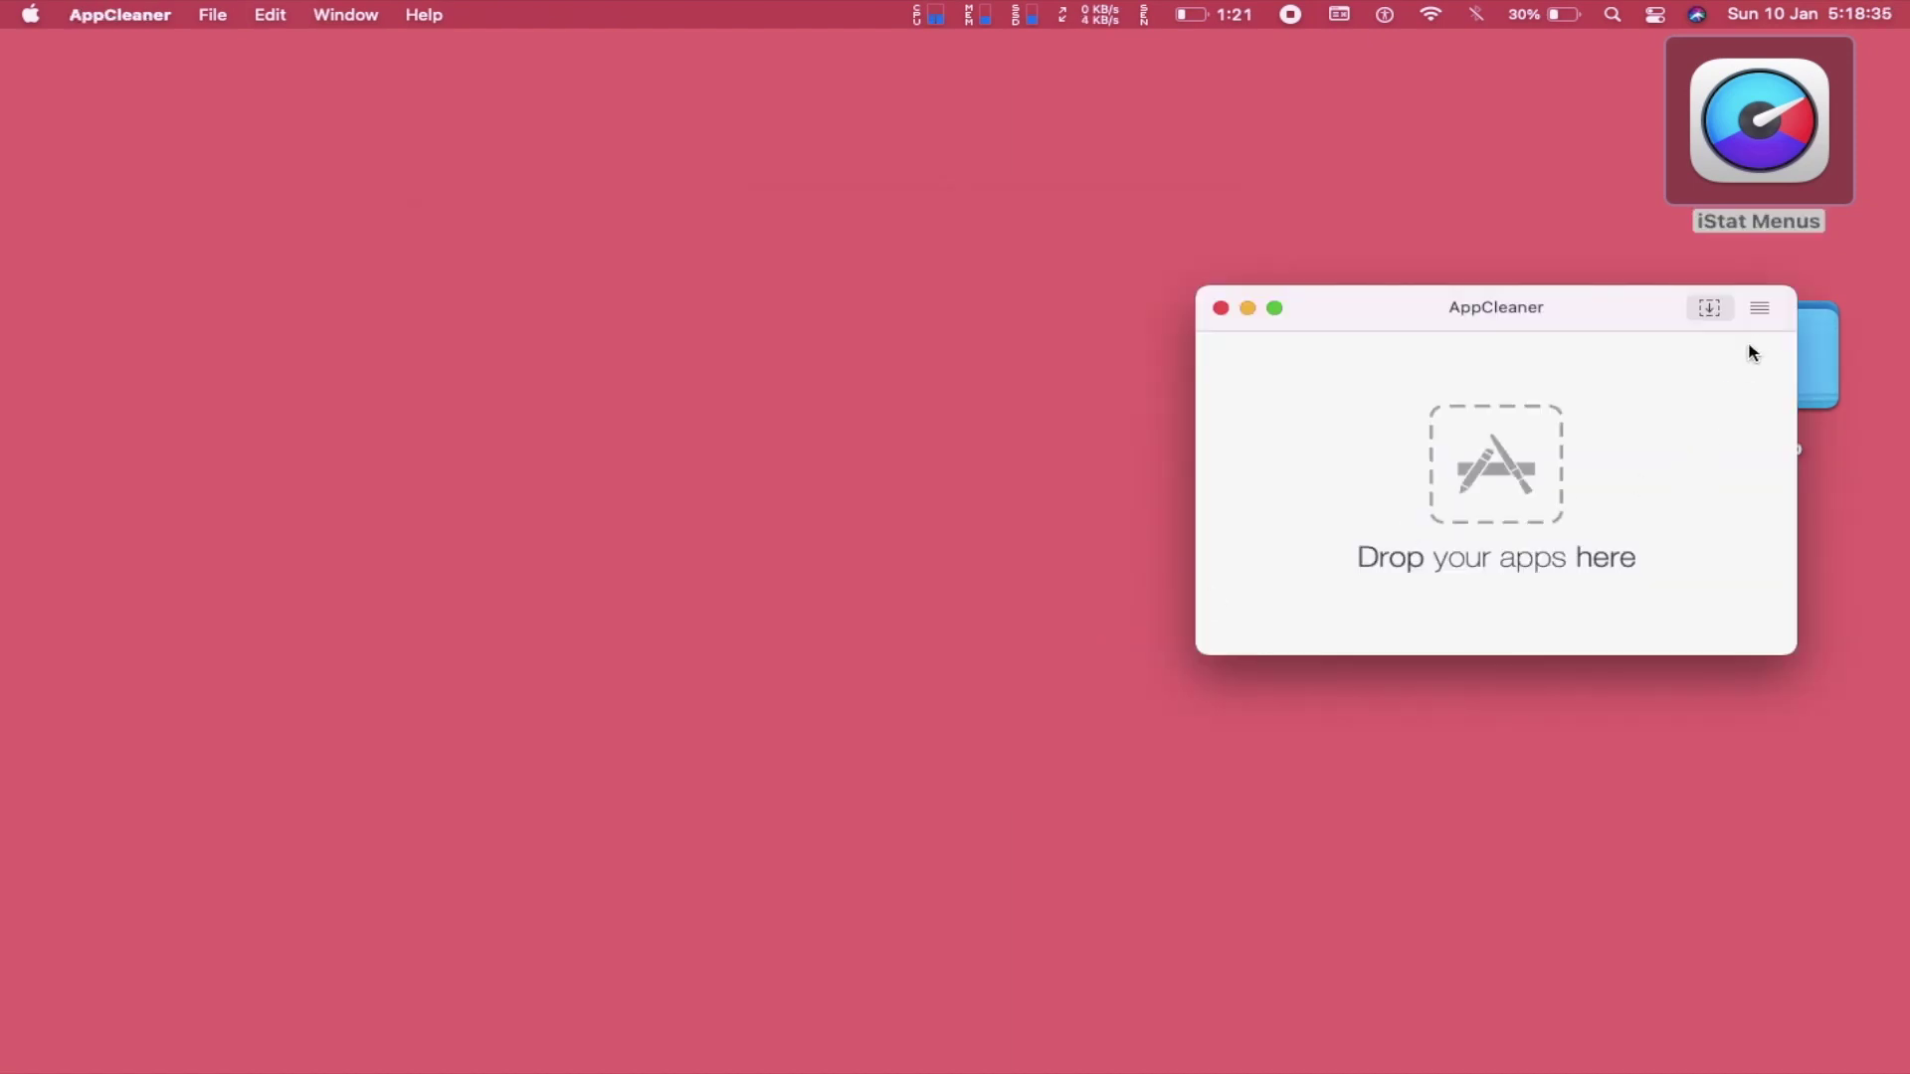
left_click(1758, 310)
Step: Remove iStat Menus and its related files with AppCleaner, then bring up the desktop icon's menu
scroll(1507, 572, "down", 5)
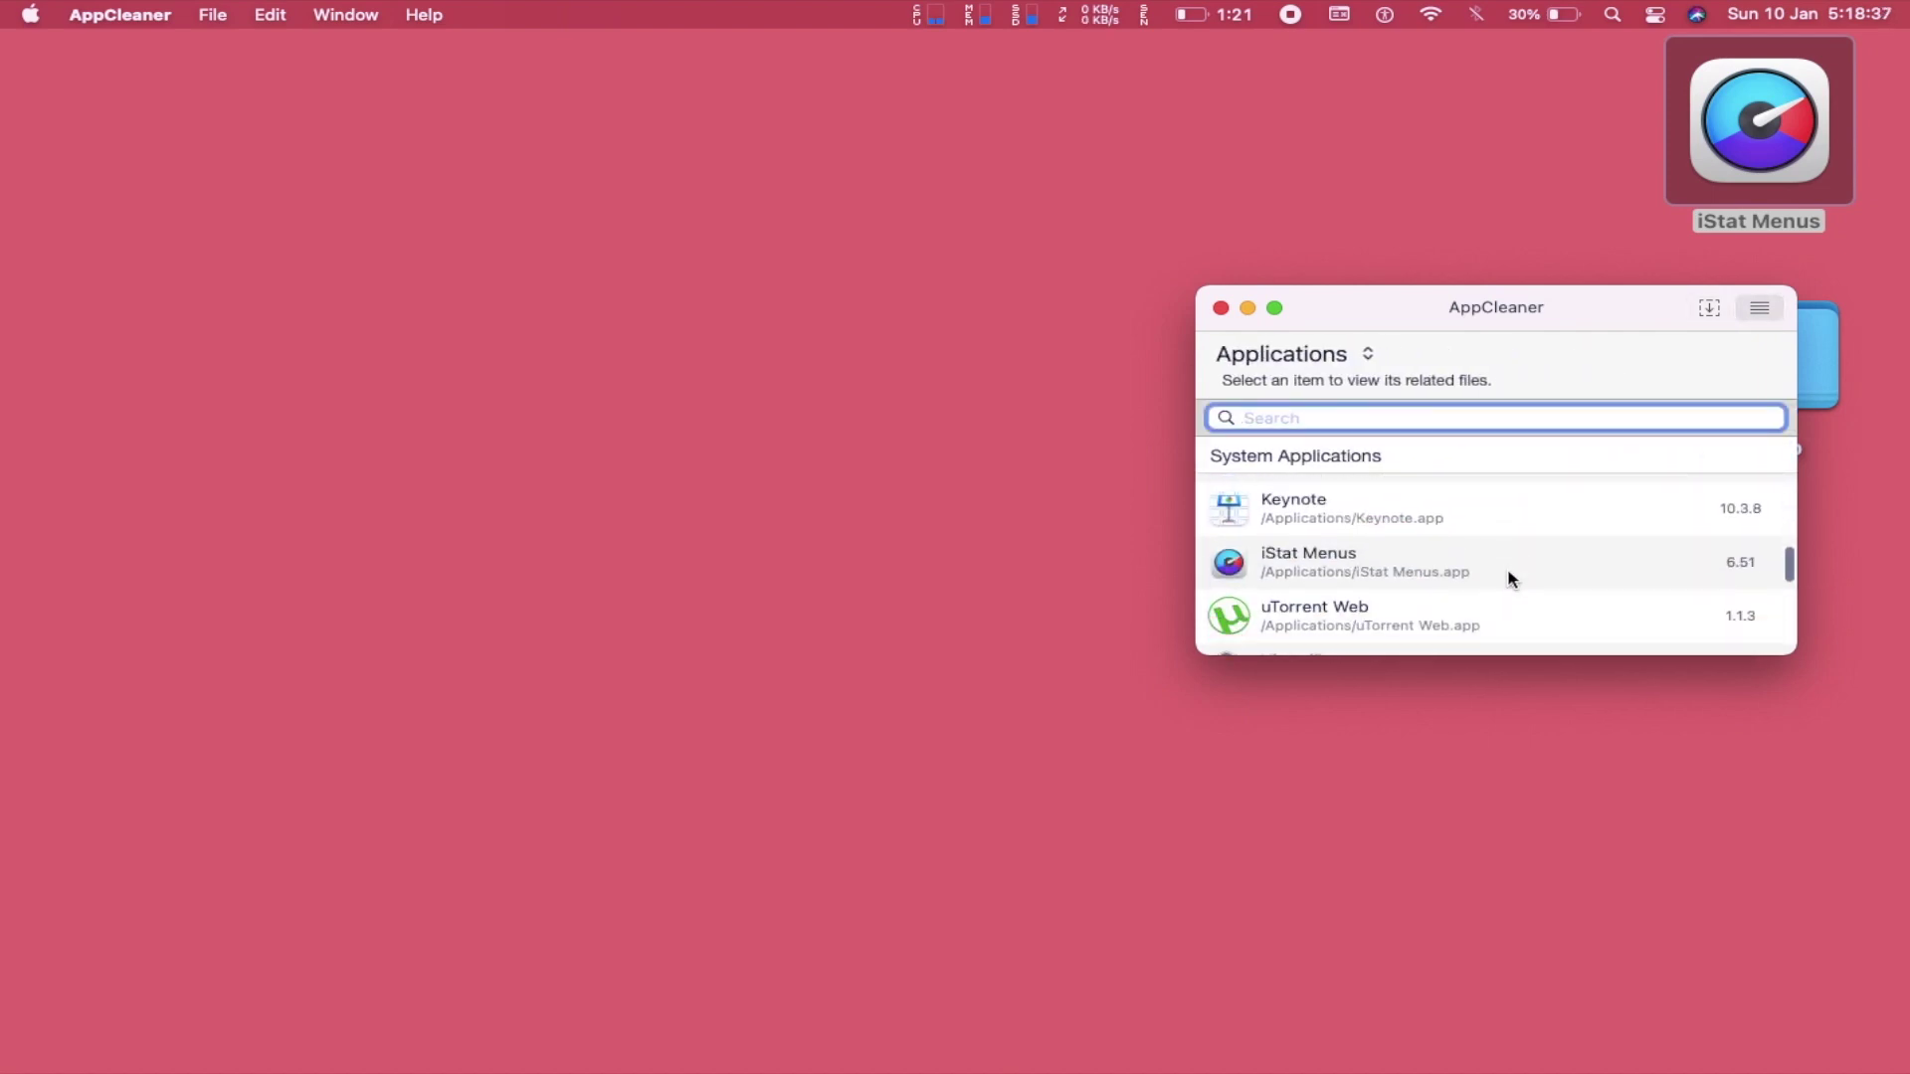
scroll(1510, 579, "up", 1)
left_click(1377, 553)
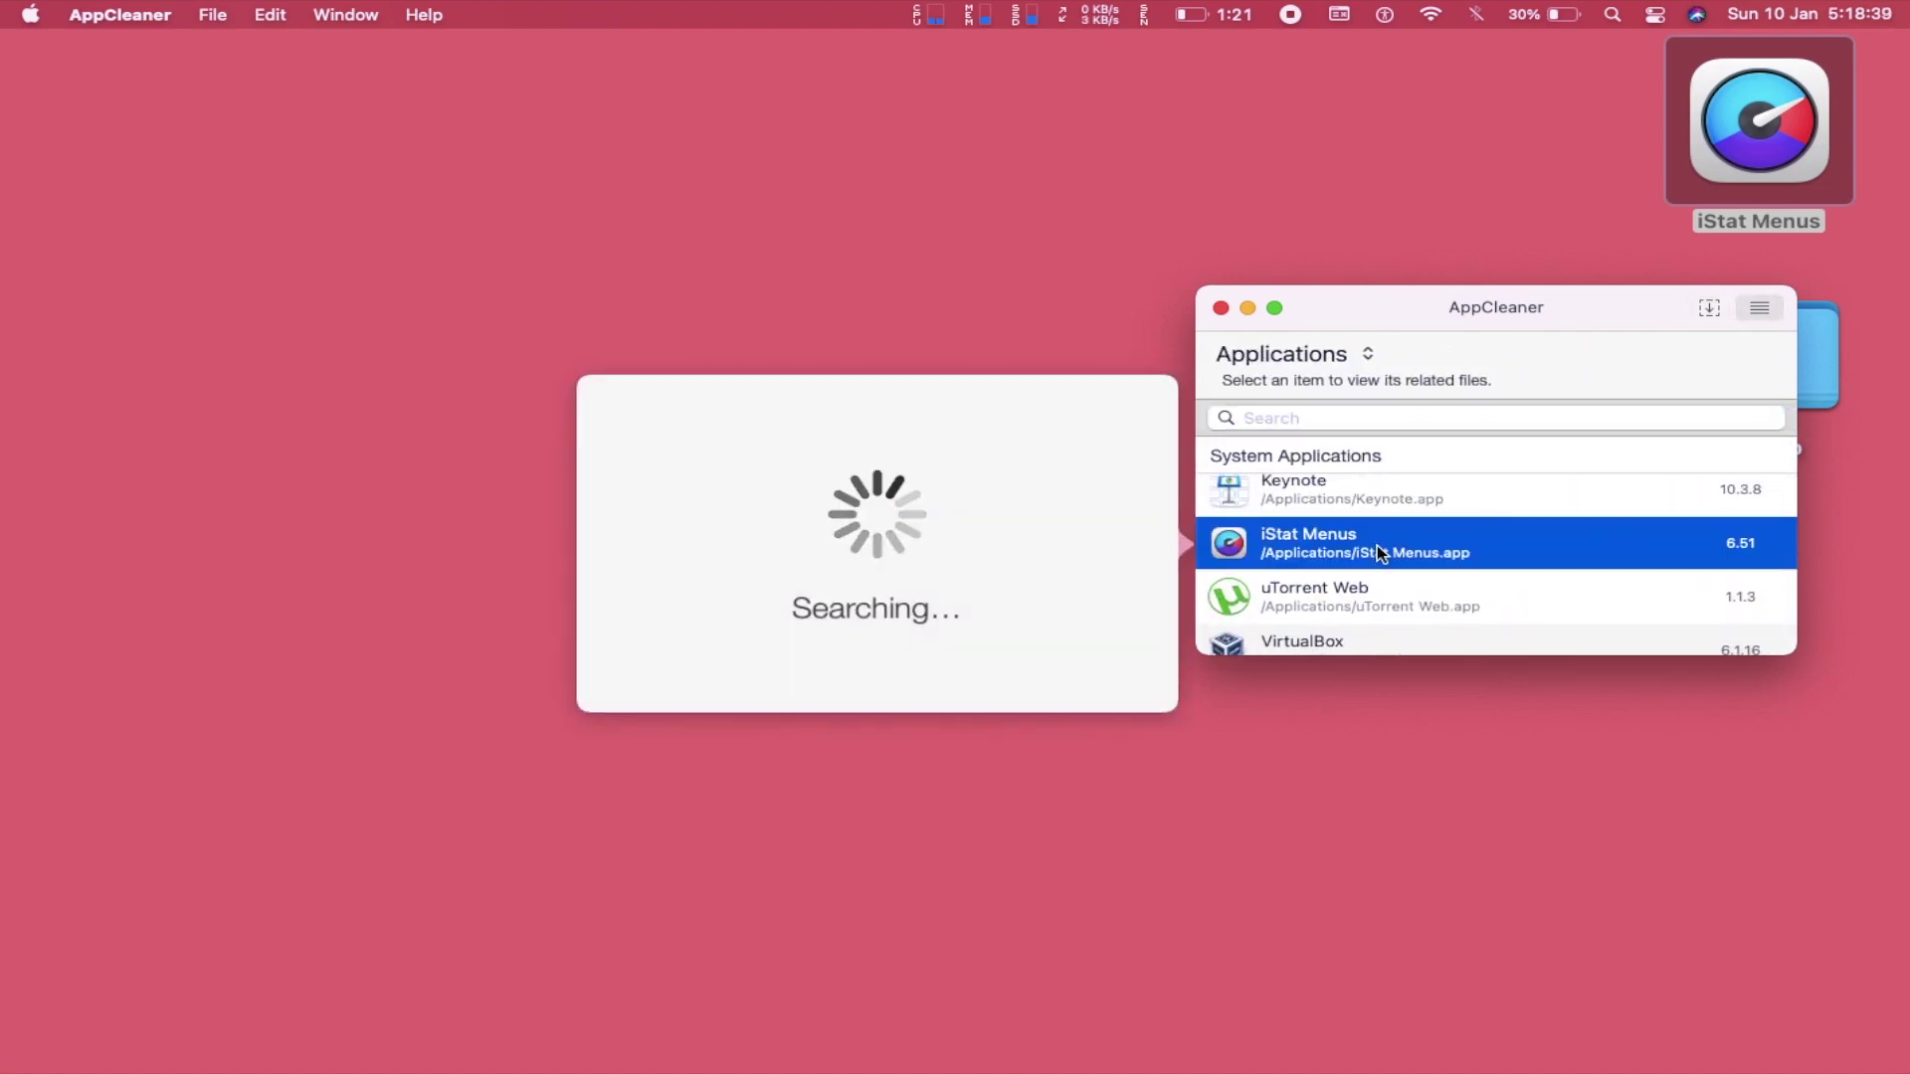
left_click(1066, 682)
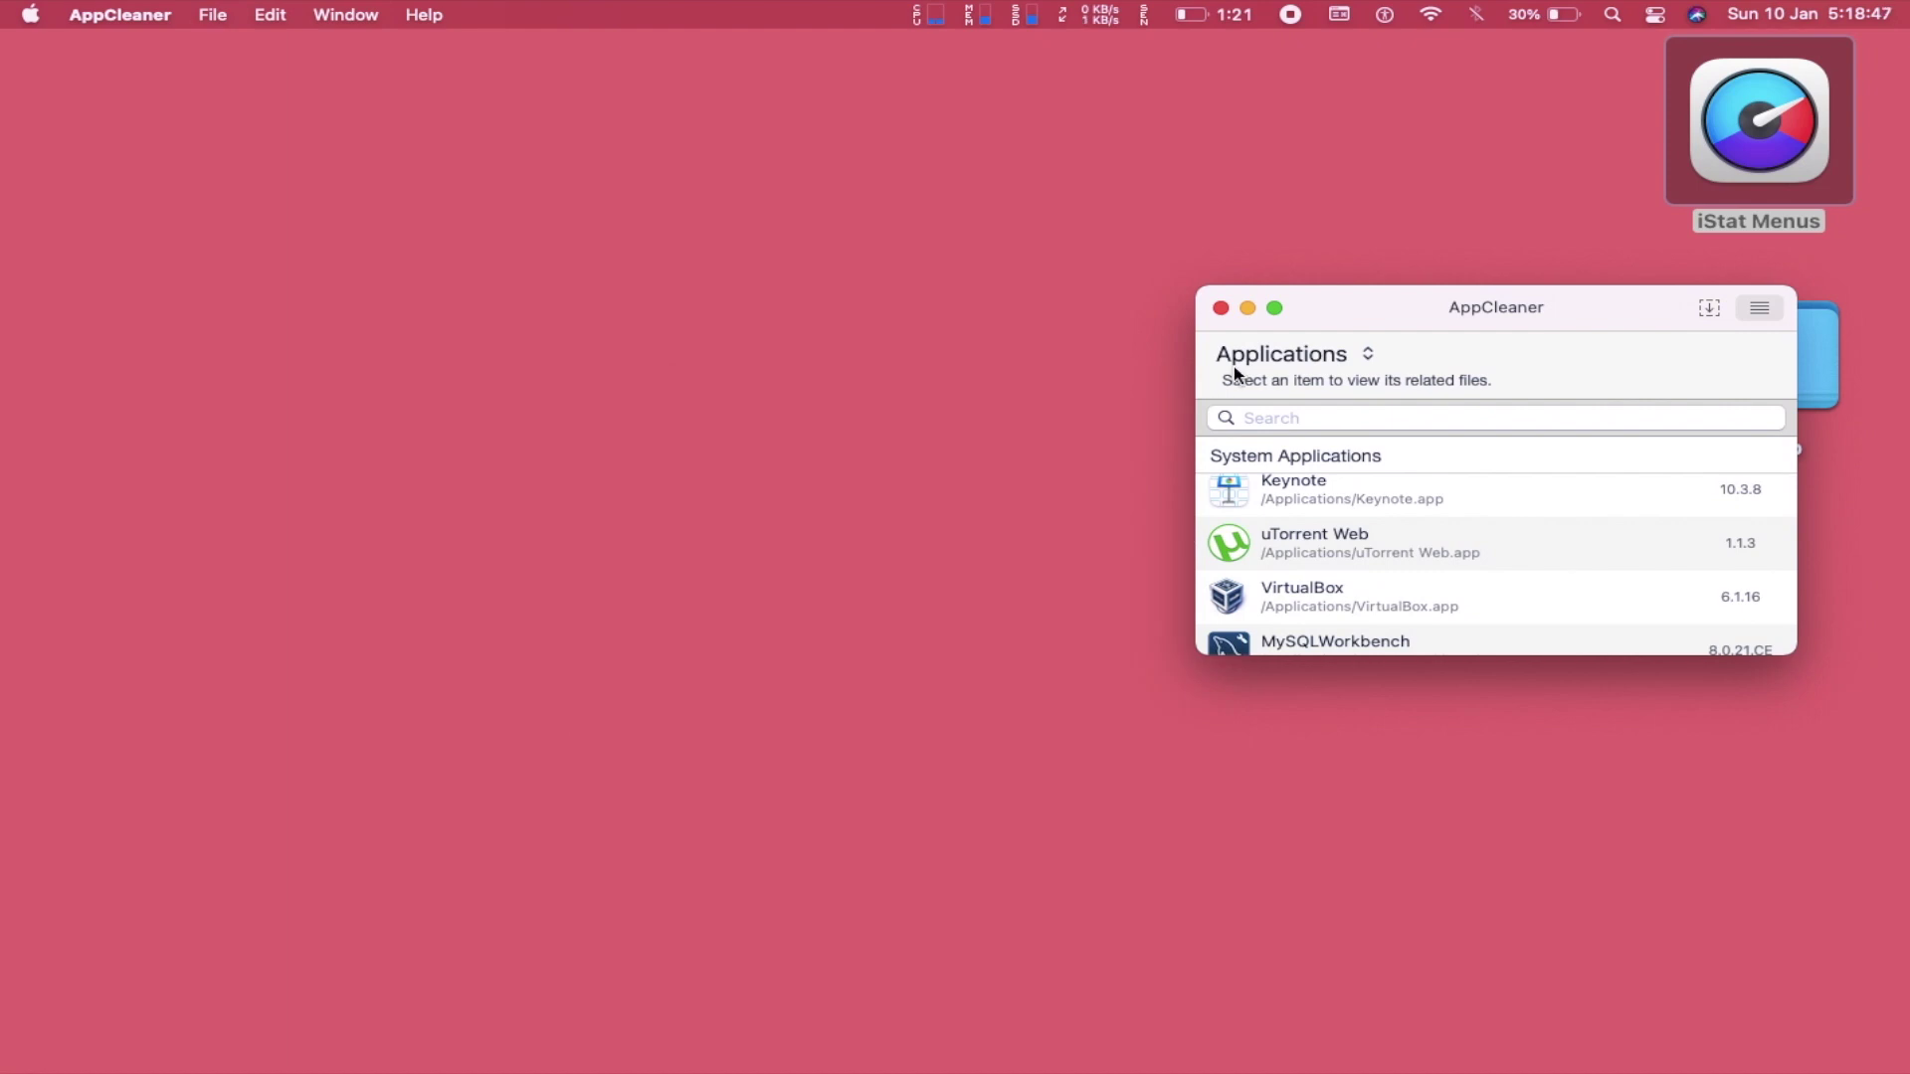
left_click(1221, 310)
right_click(1749, 139)
Step: Move the iStat Menus desktop icon to the Bin and permanently empty the Bin
left_click(1514, 229)
mouse_move(1753, 1011)
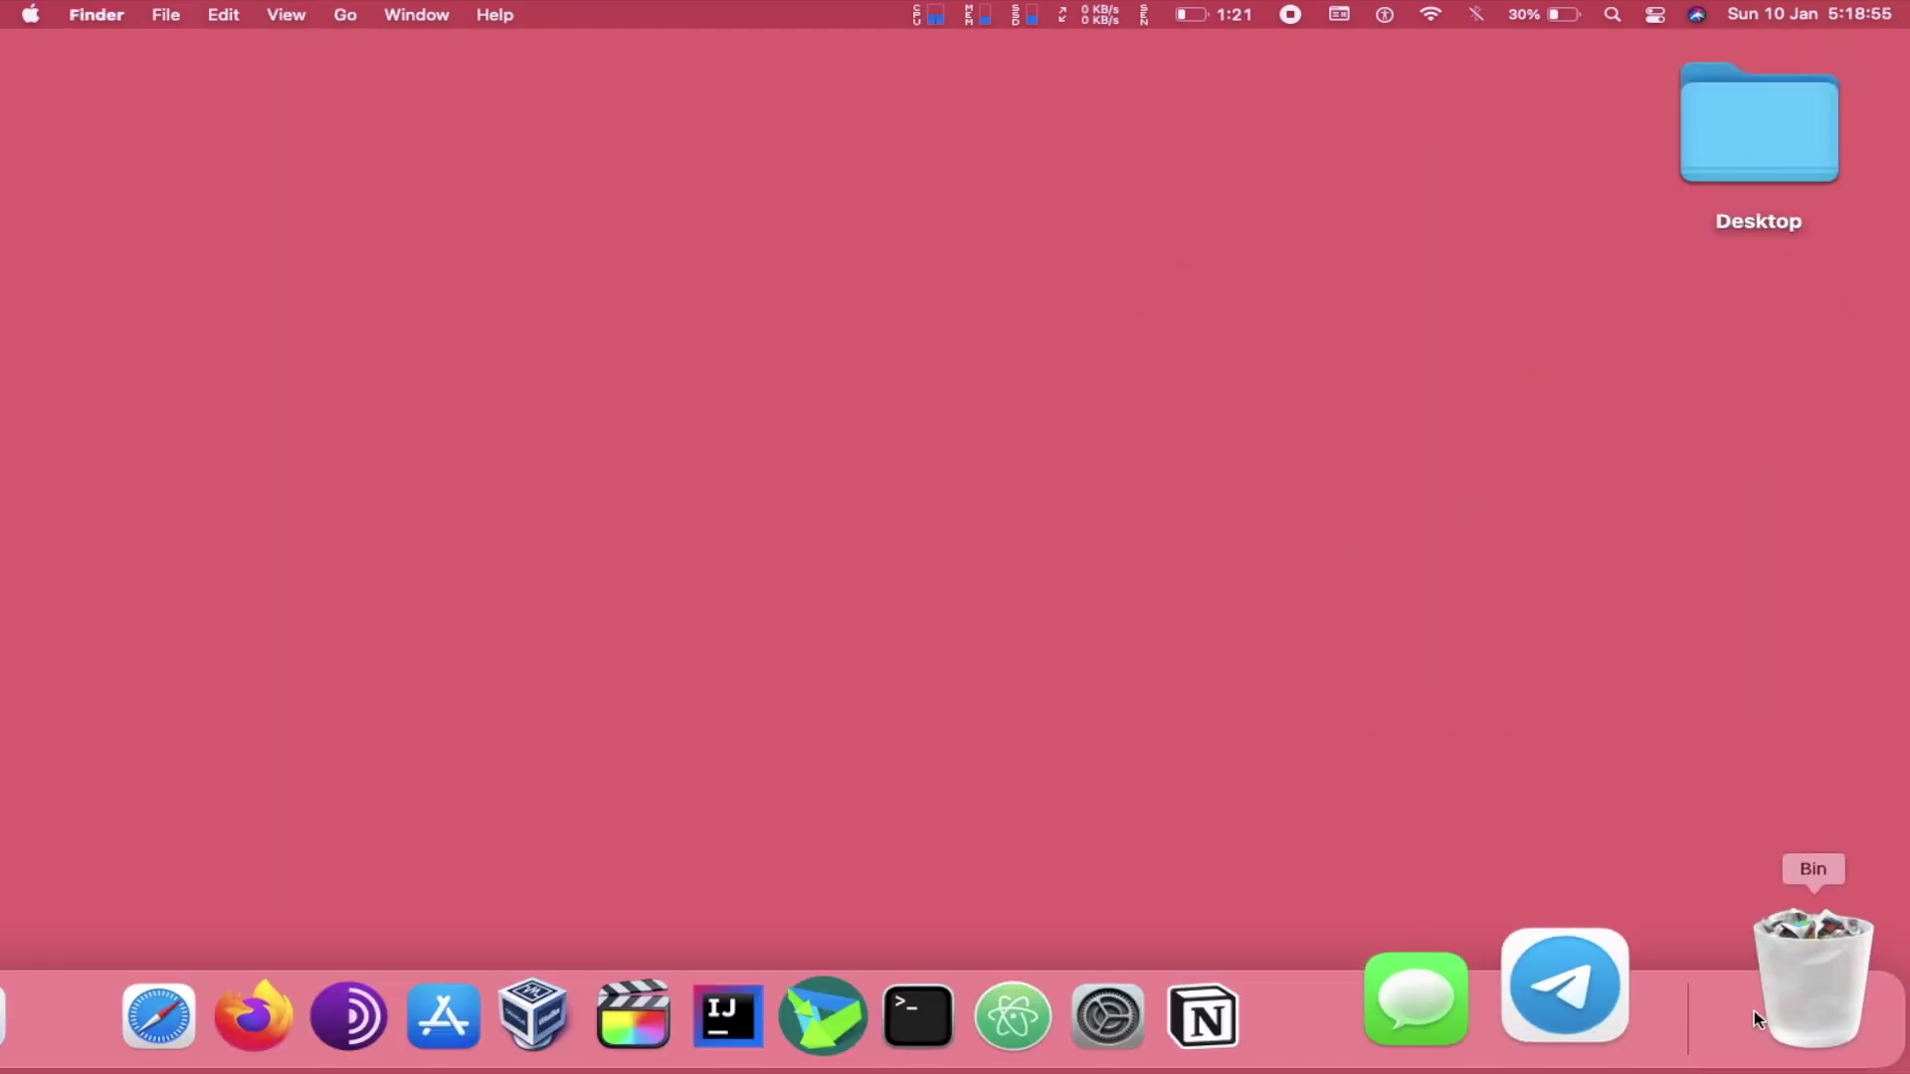
right_click(1808, 972)
left_click(1812, 852)
left_click(1031, 466)
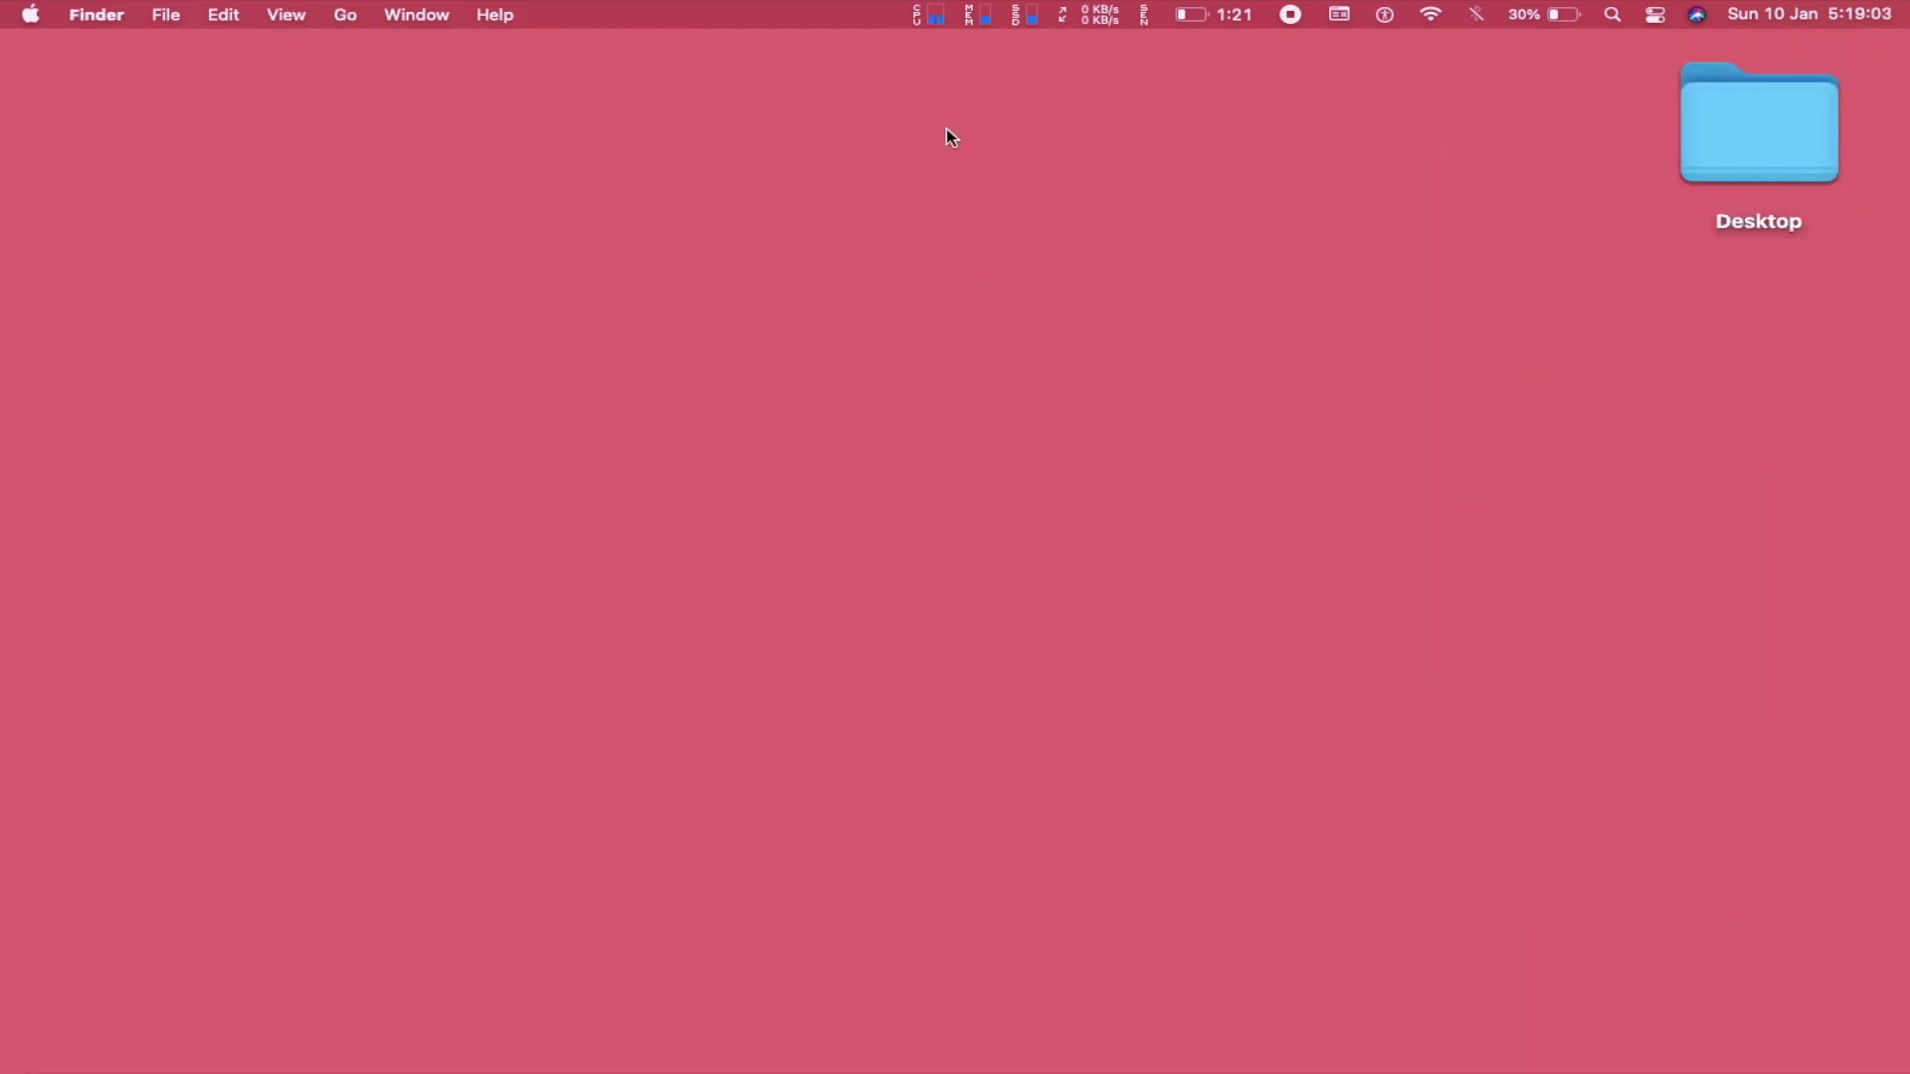
Step: Check the CPU, memory, disk, sensors and battery dropdowns still open in the menu bar
left_click(936, 16)
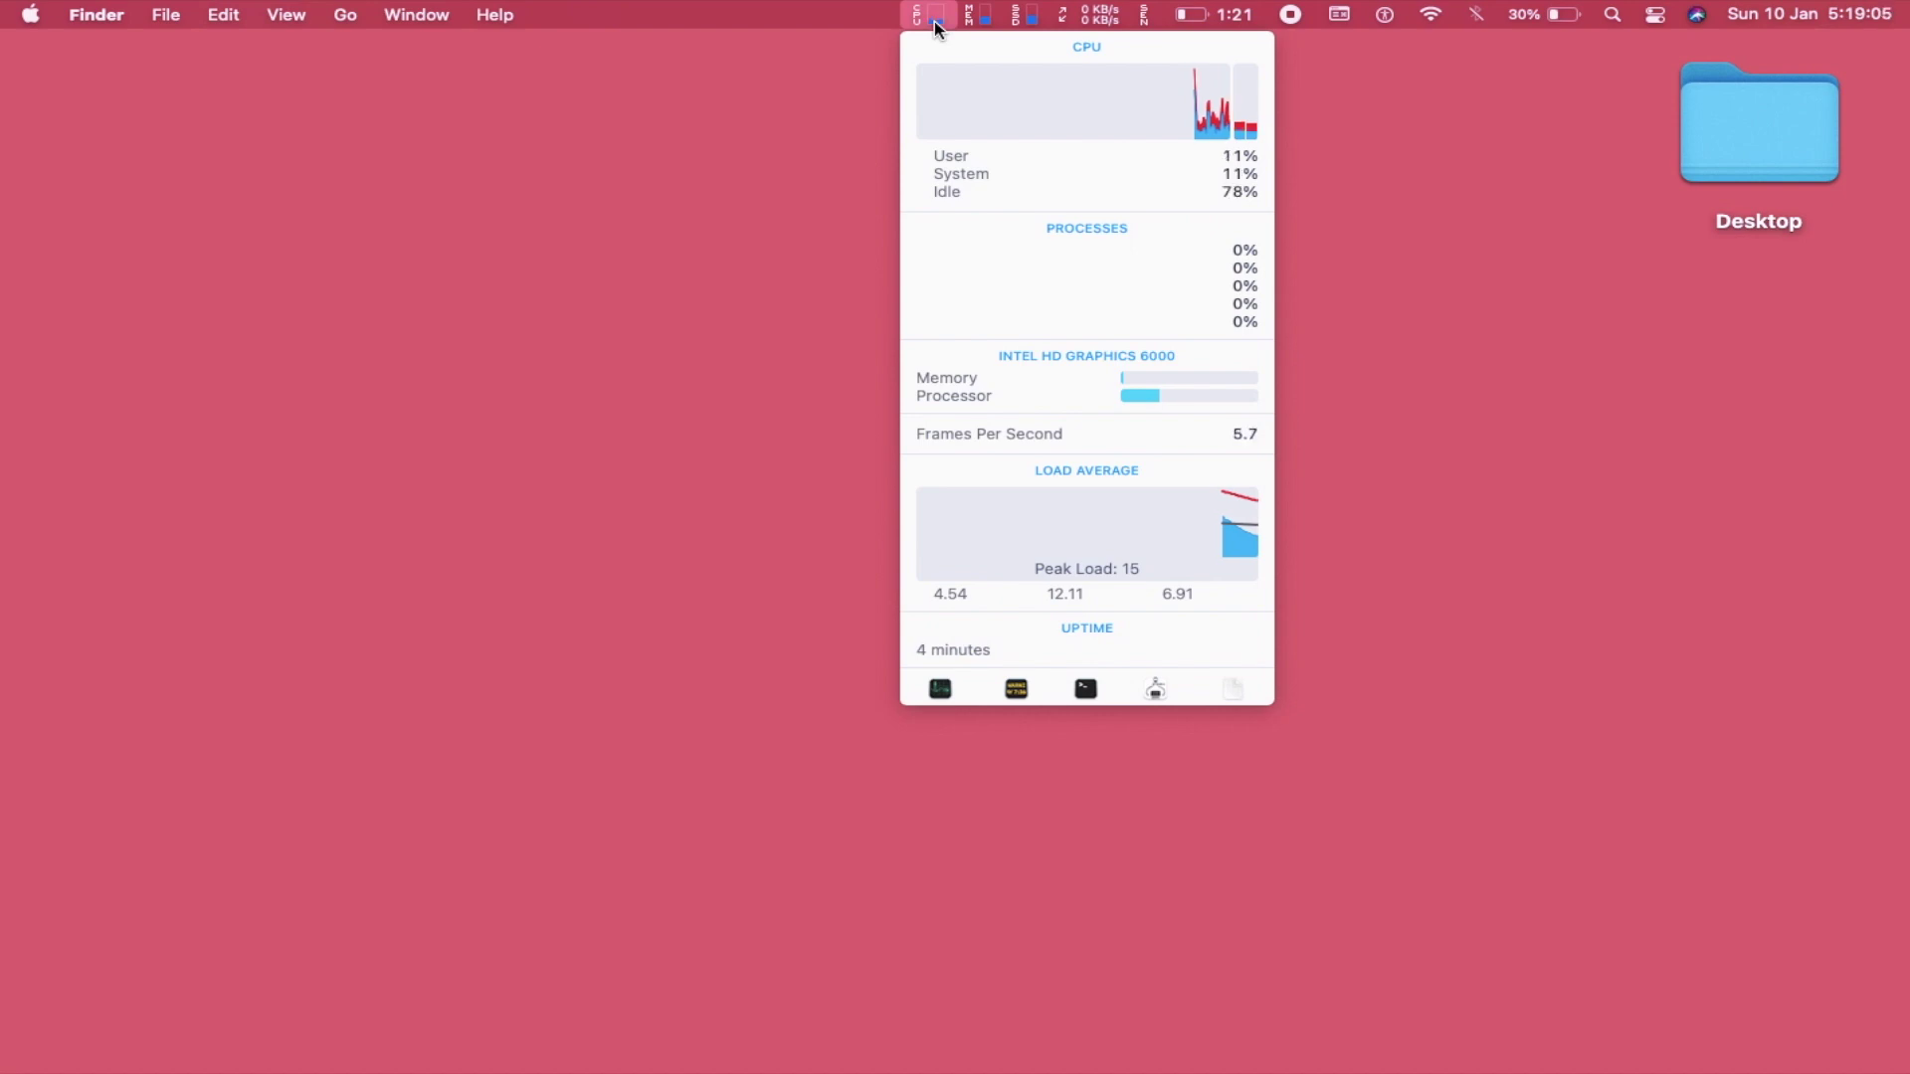
left_click(985, 16)
left_click(1024, 17)
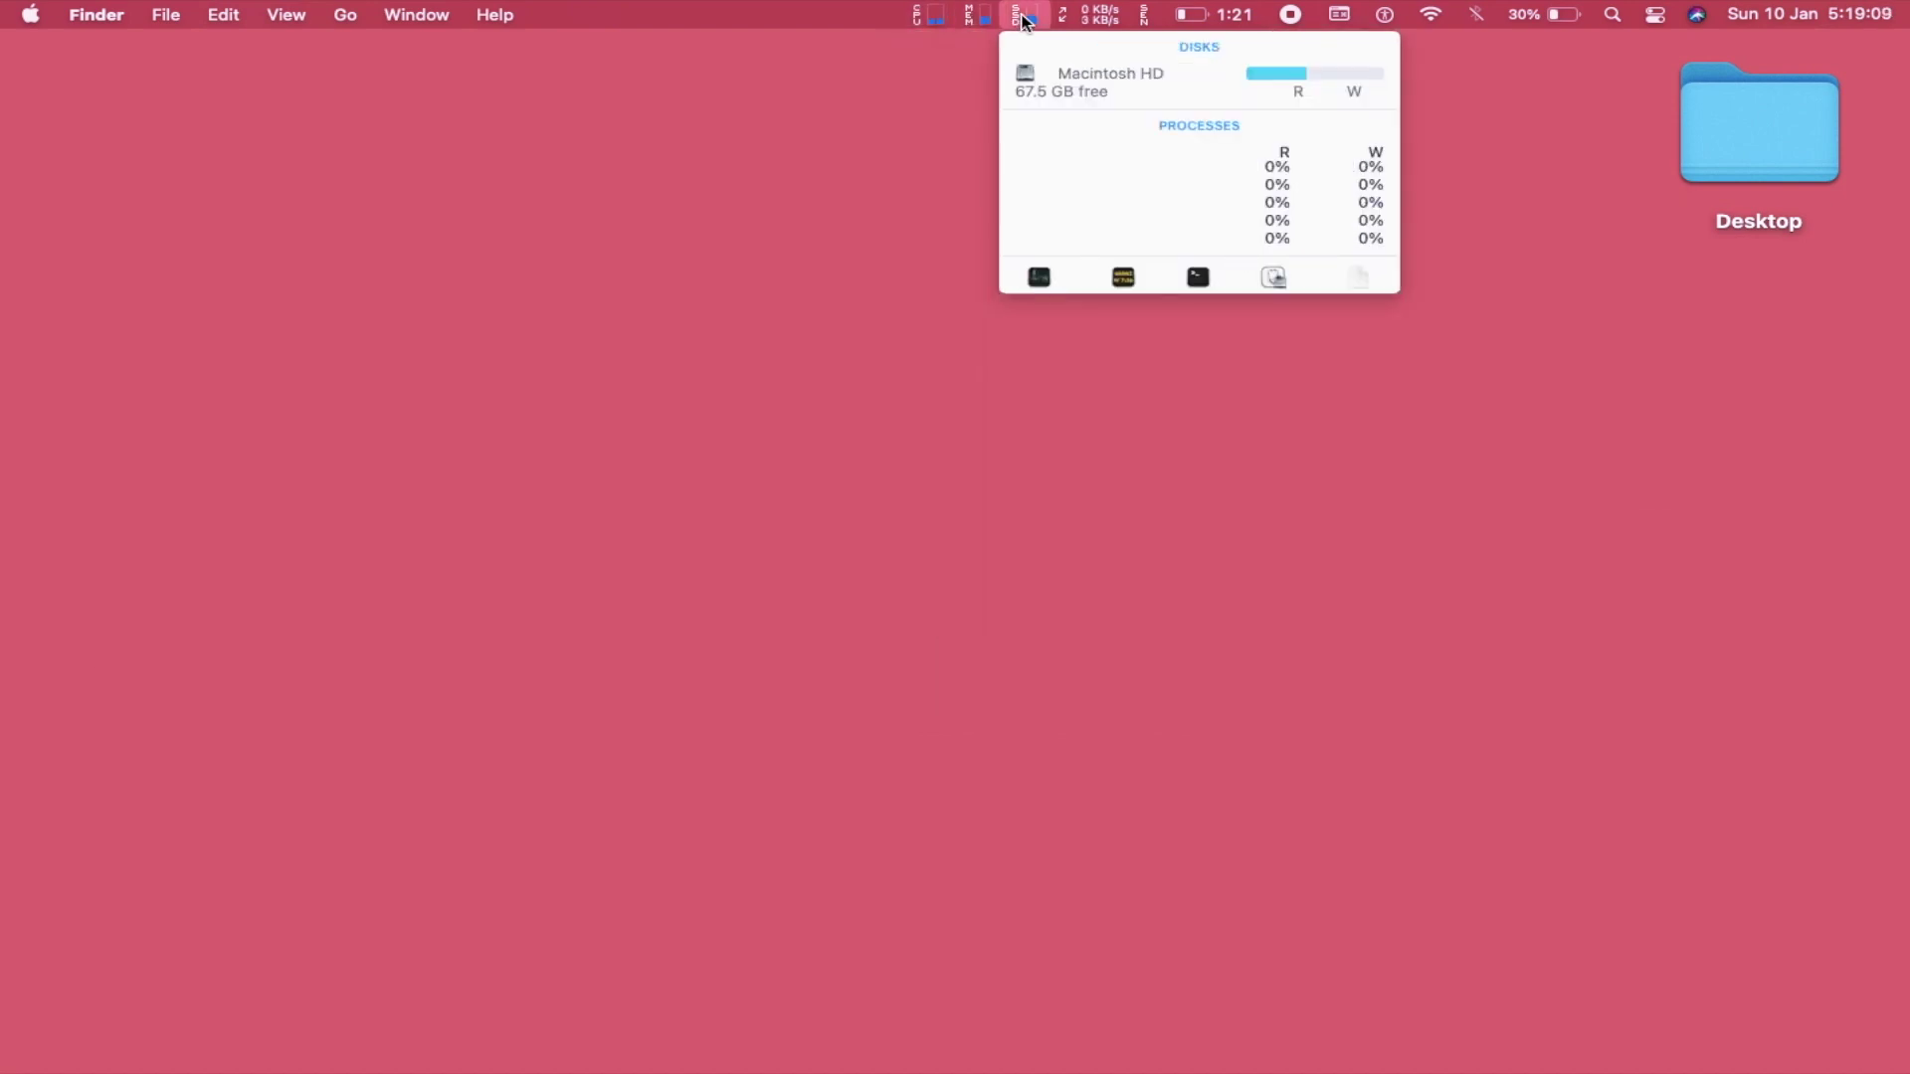
left_click(1147, 20)
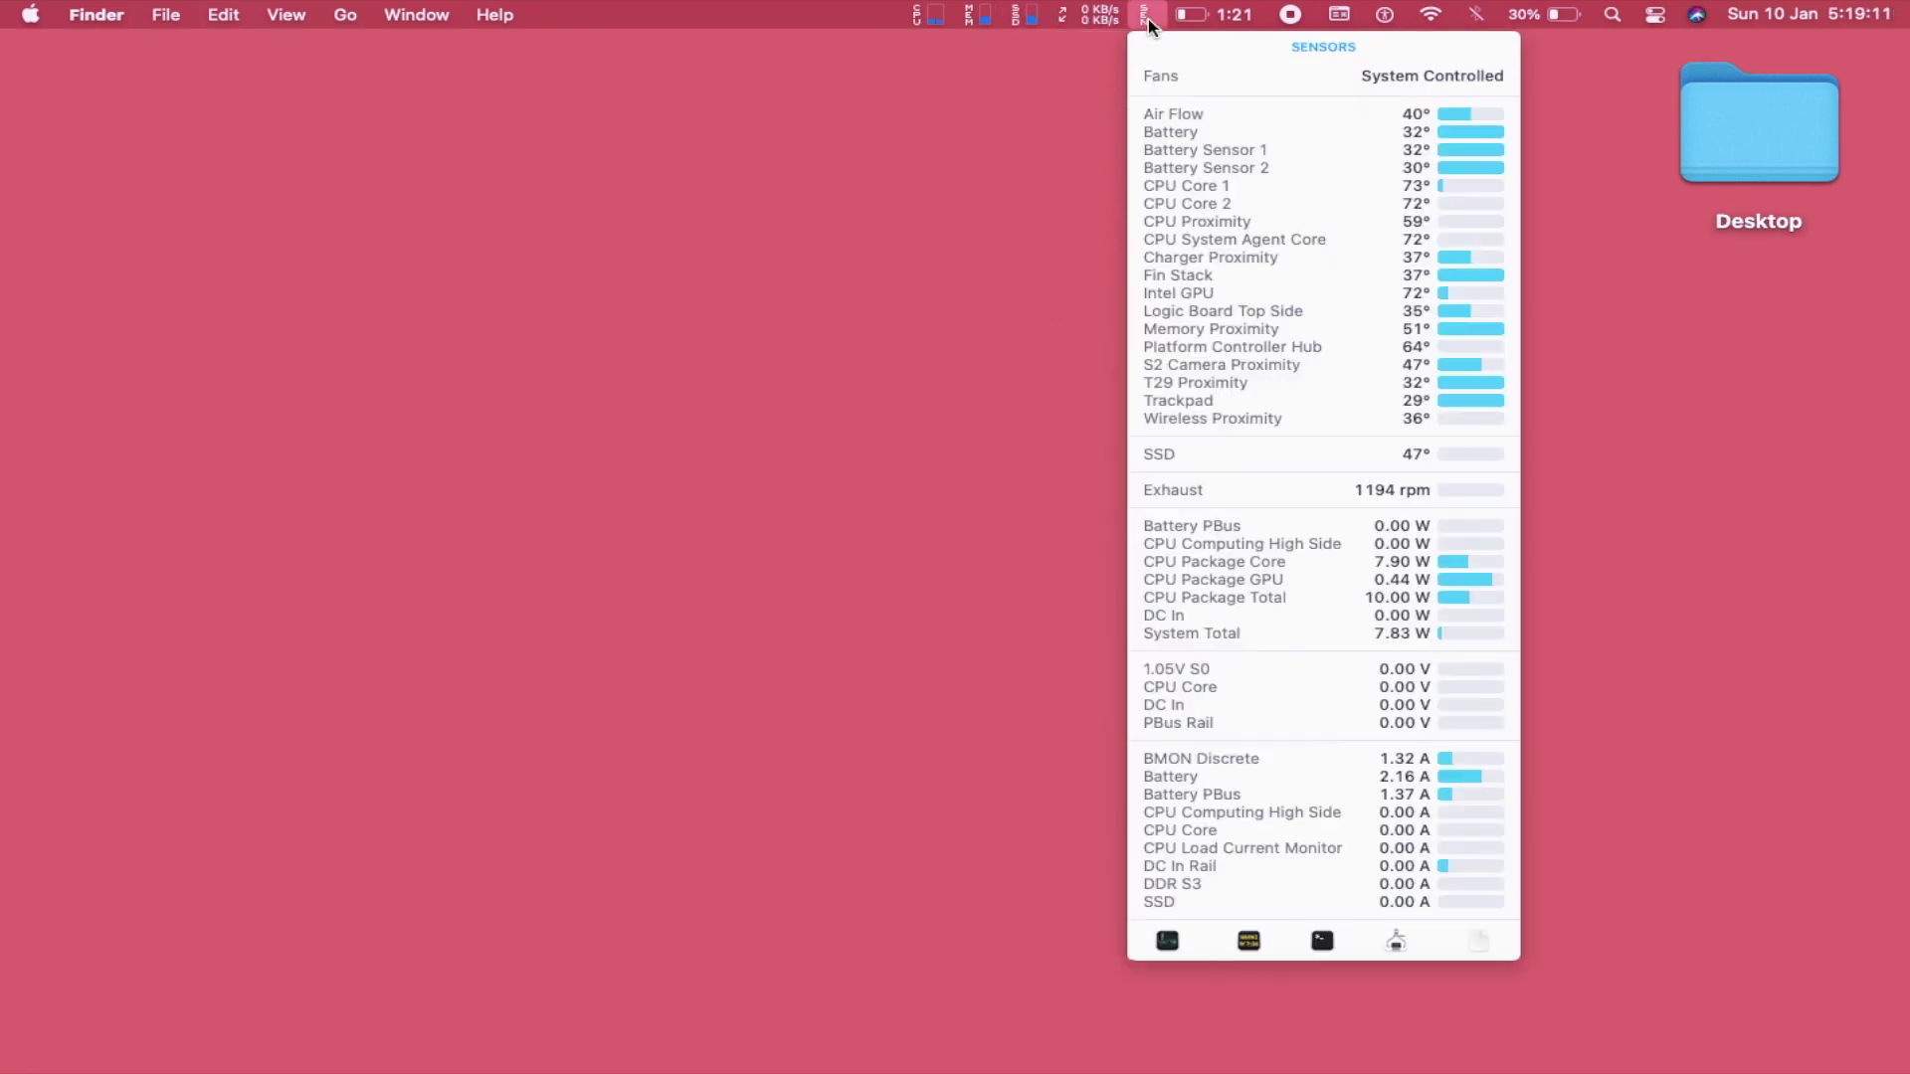
left_click(1207, 18)
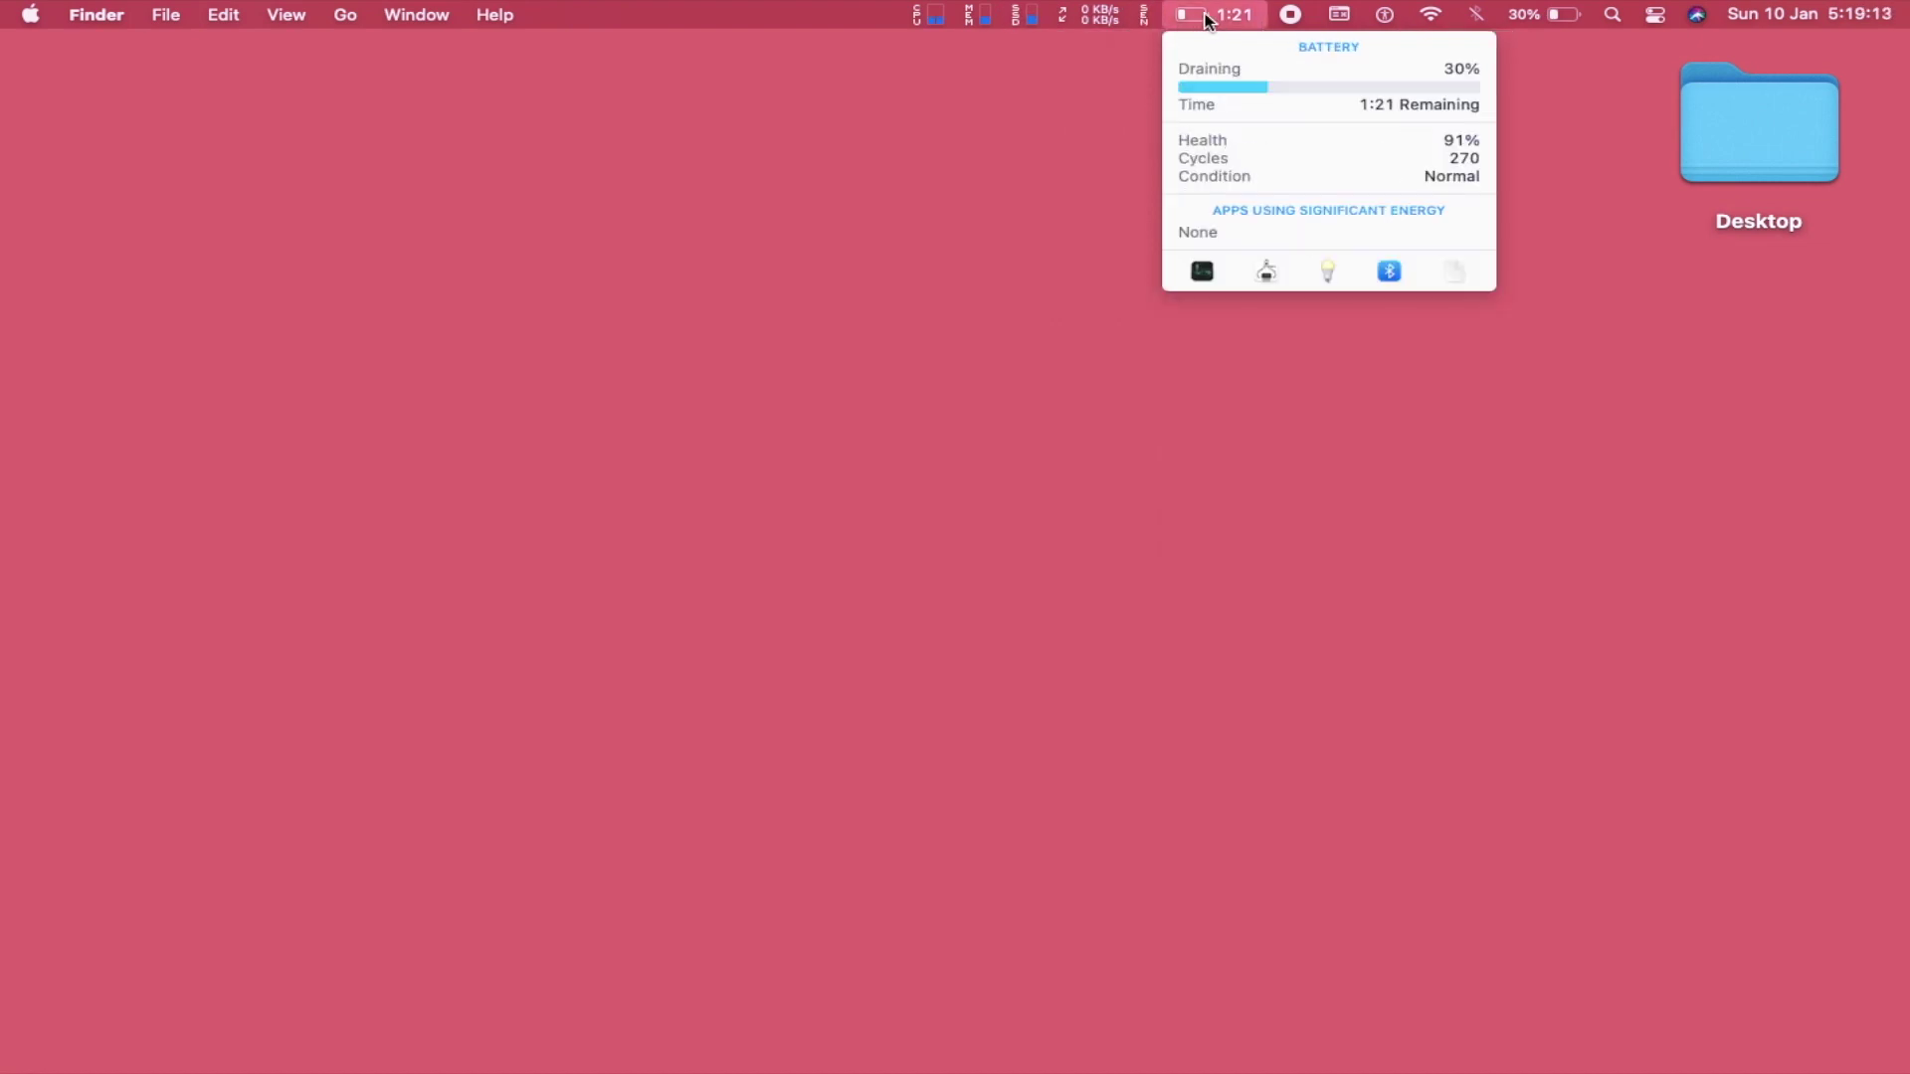